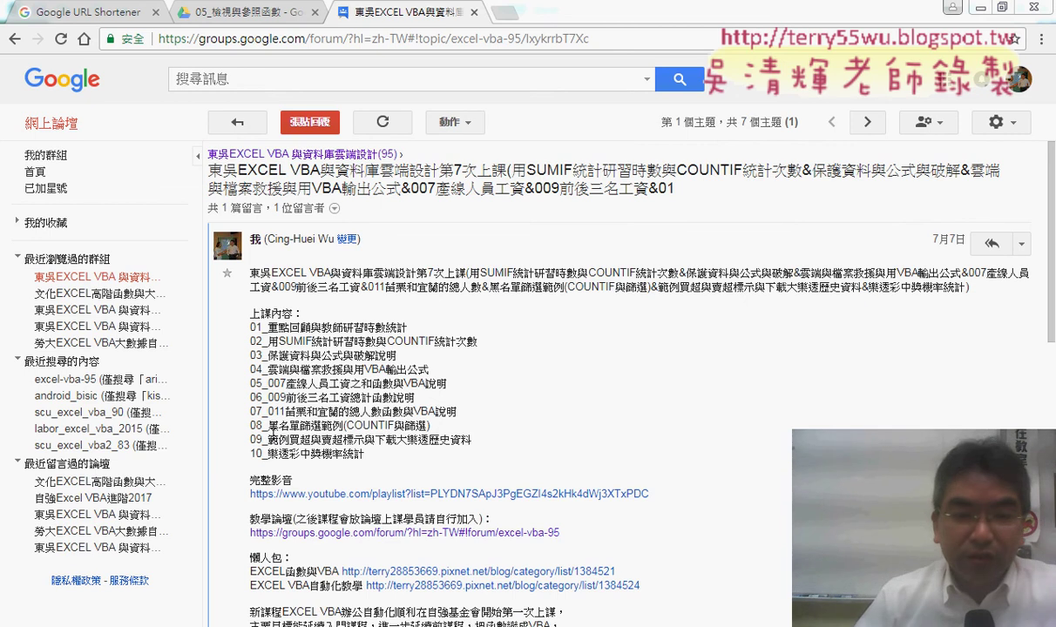
- Highlight the lottery-history lesson topic and go back to the _雲端白板畫面 Drive folder
left_click_drag(375, 441, 470, 443)
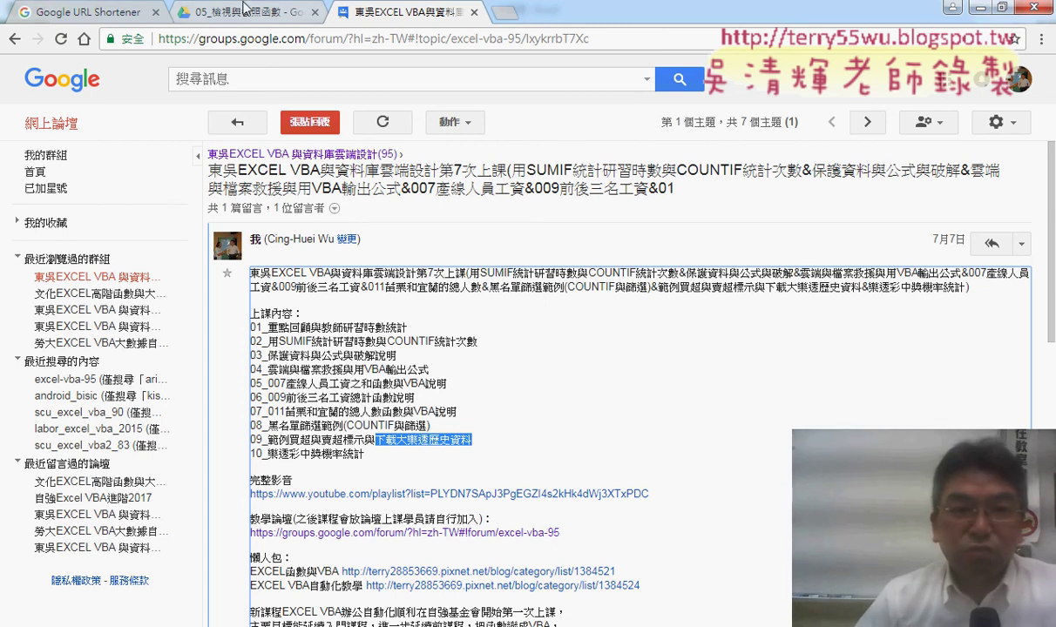
left_click(247, 9)
left_click(14, 38)
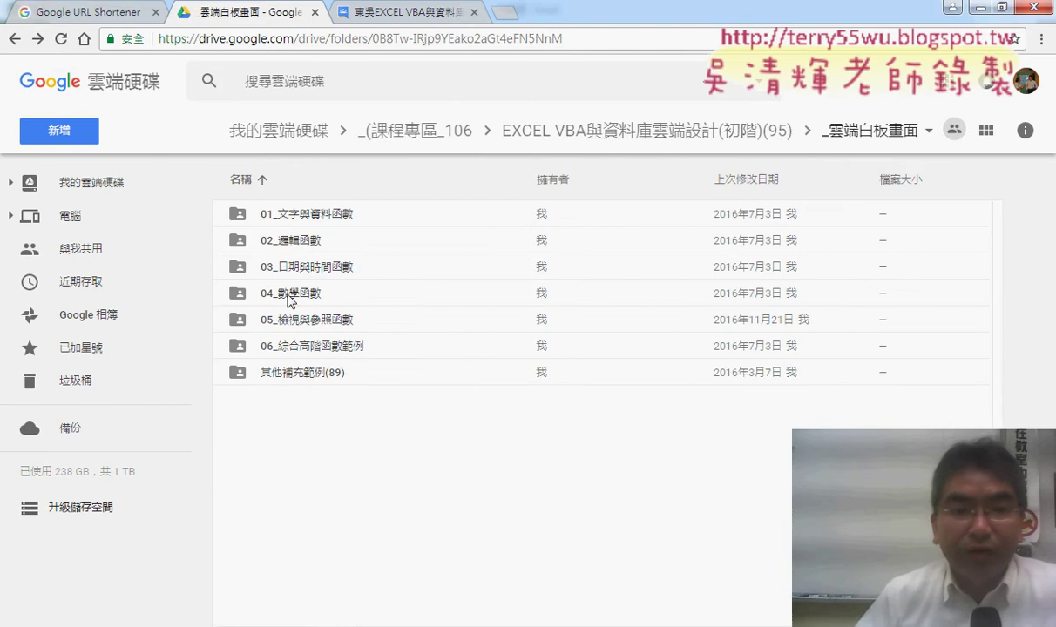
- Open the 04_數學函數 folder and its 大樂特歷史資料下載 document
double_click(288, 295)
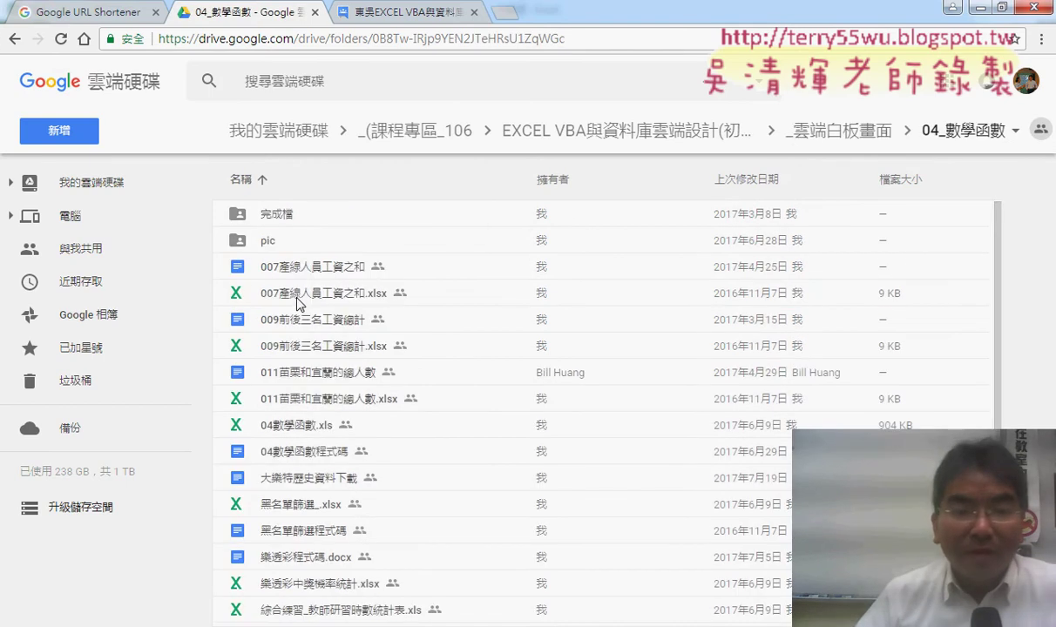
scroll(296, 392, "down", 1)
left_click(297, 468)
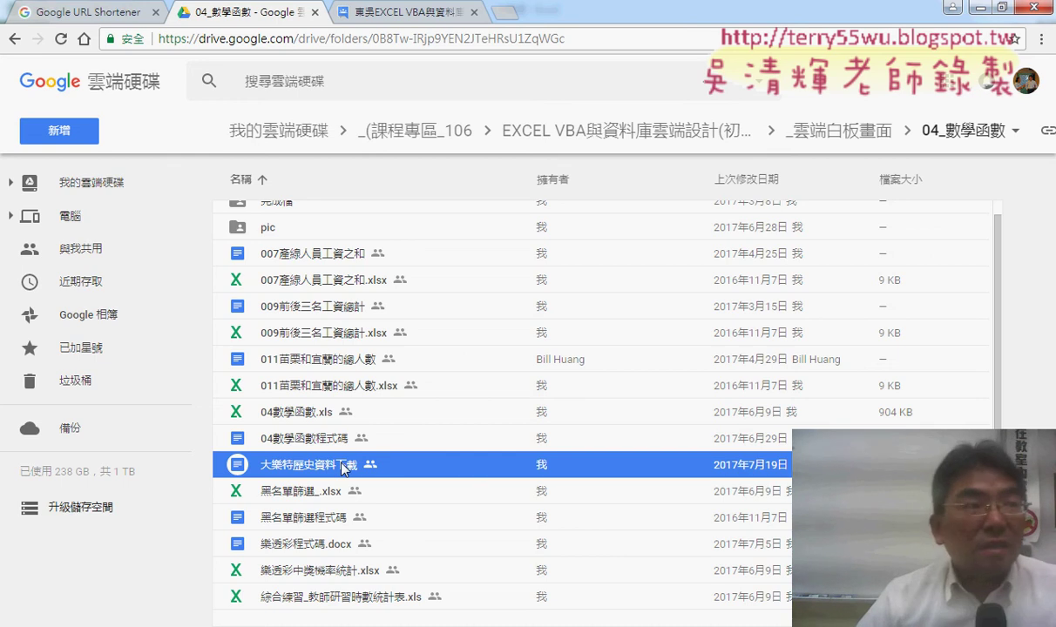
double_click(342, 468)
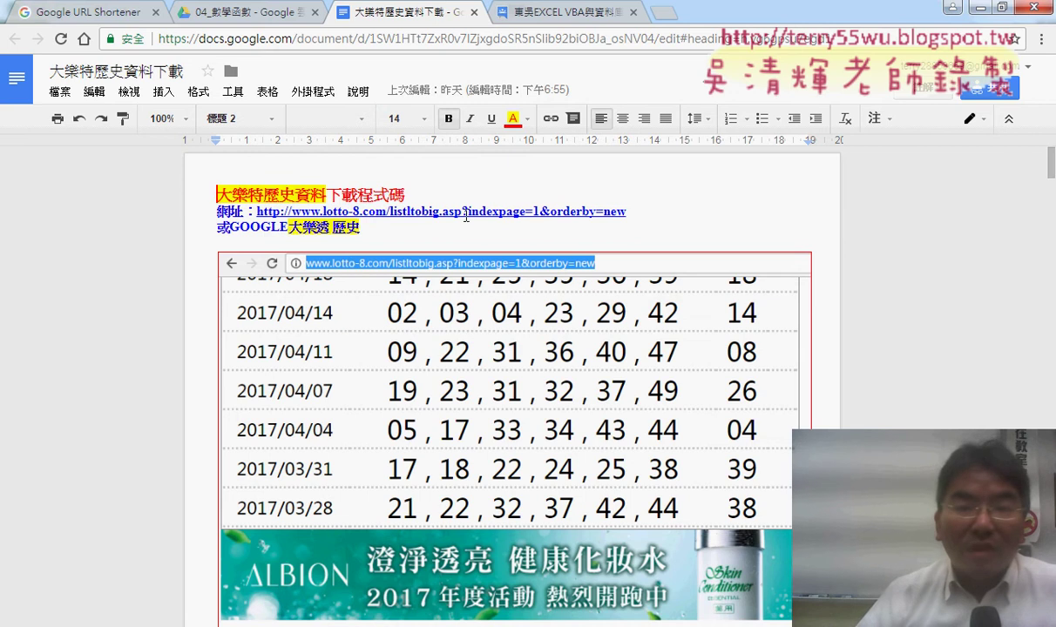
- Scroll down to the 資料的從WEB功能 section and highlight the words 錄製巨集
scroll(726, 317, "down", 4)
scroll(763, 319, "down", 2)
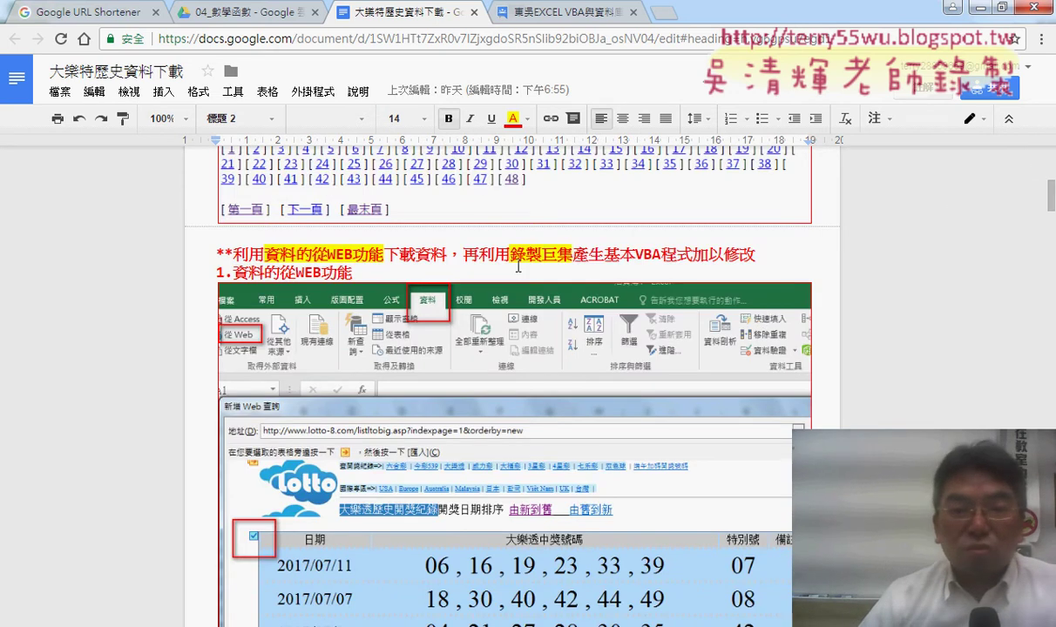
left_click_drag(510, 255, 573, 254)
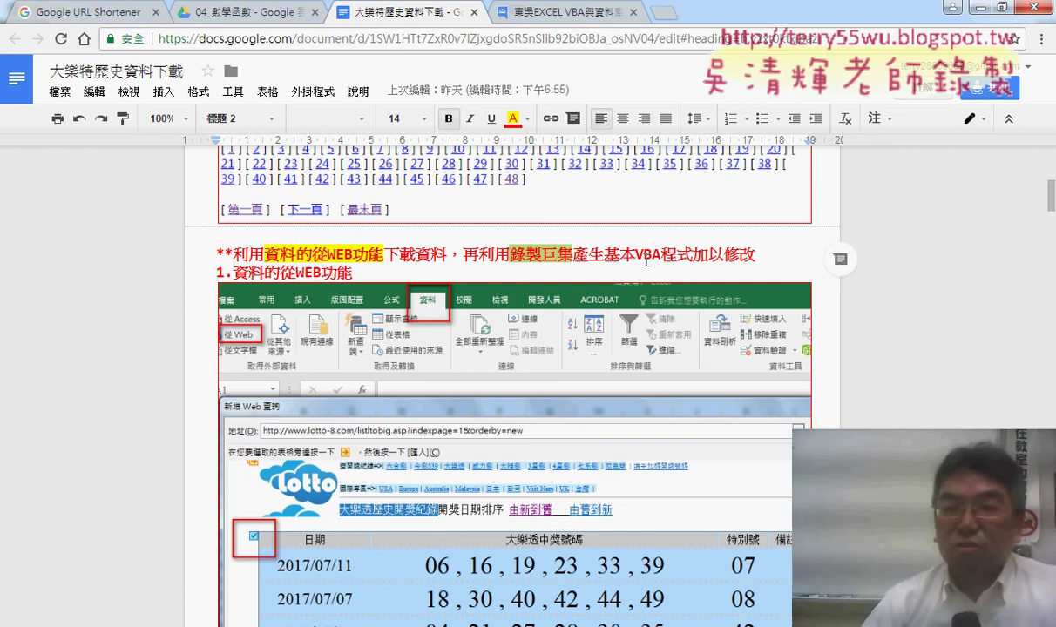
scroll(792, 299, "down", 7)
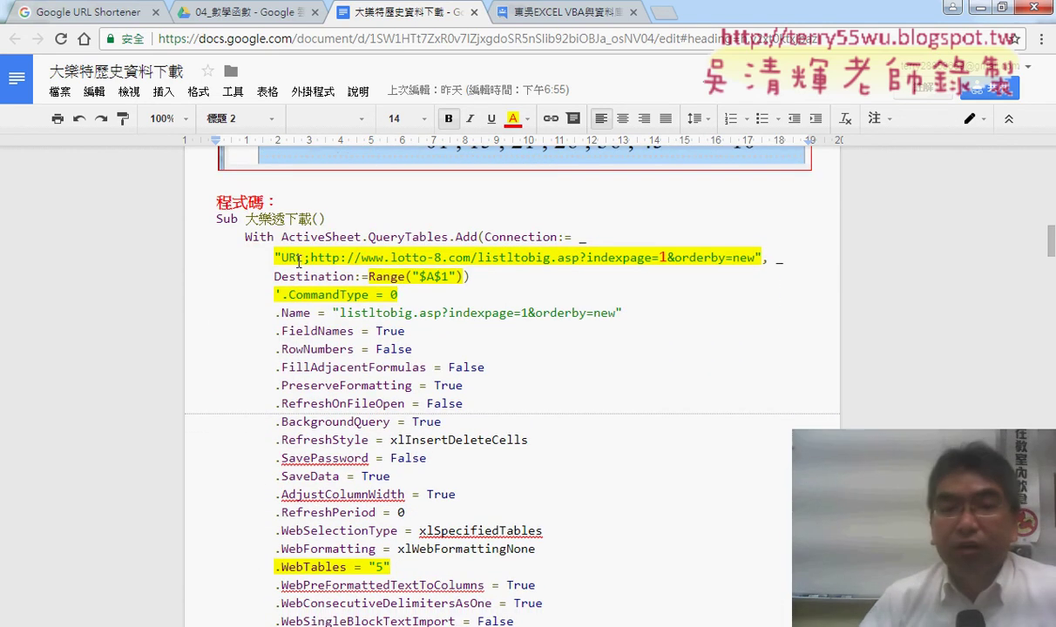
left_click_drag(311, 258, 735, 259)
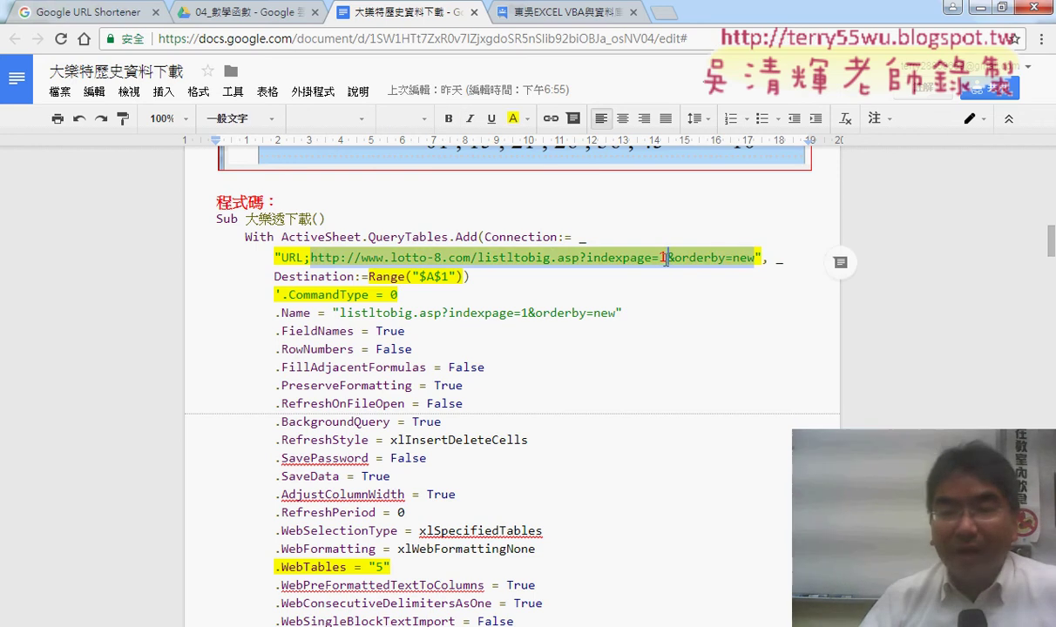
left_click(665, 260)
left_click_drag(661, 258, 669, 255)
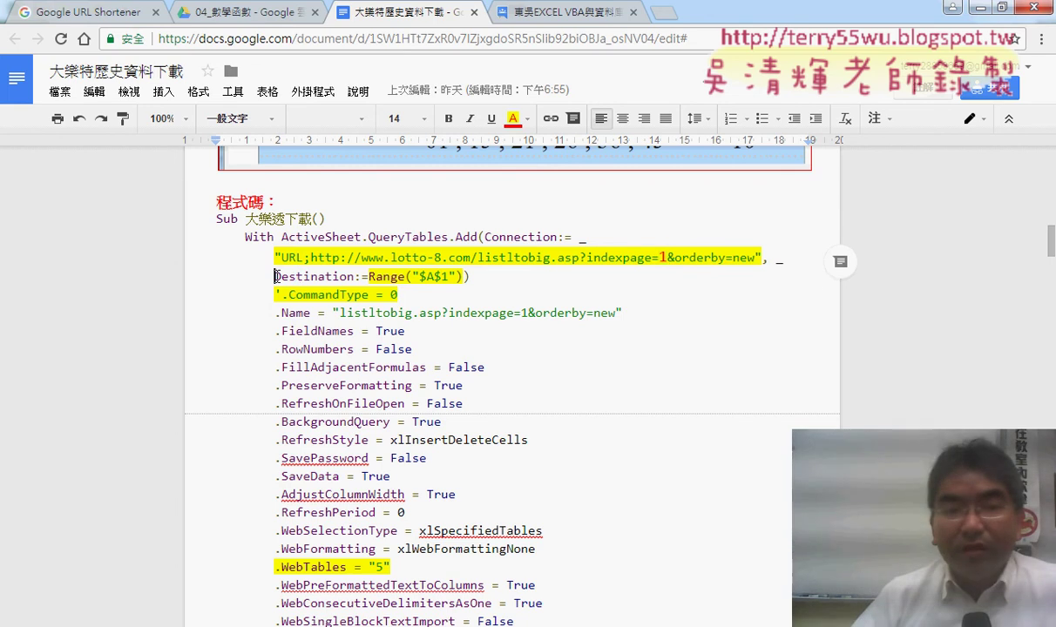
left_click_drag(275, 276, 354, 281)
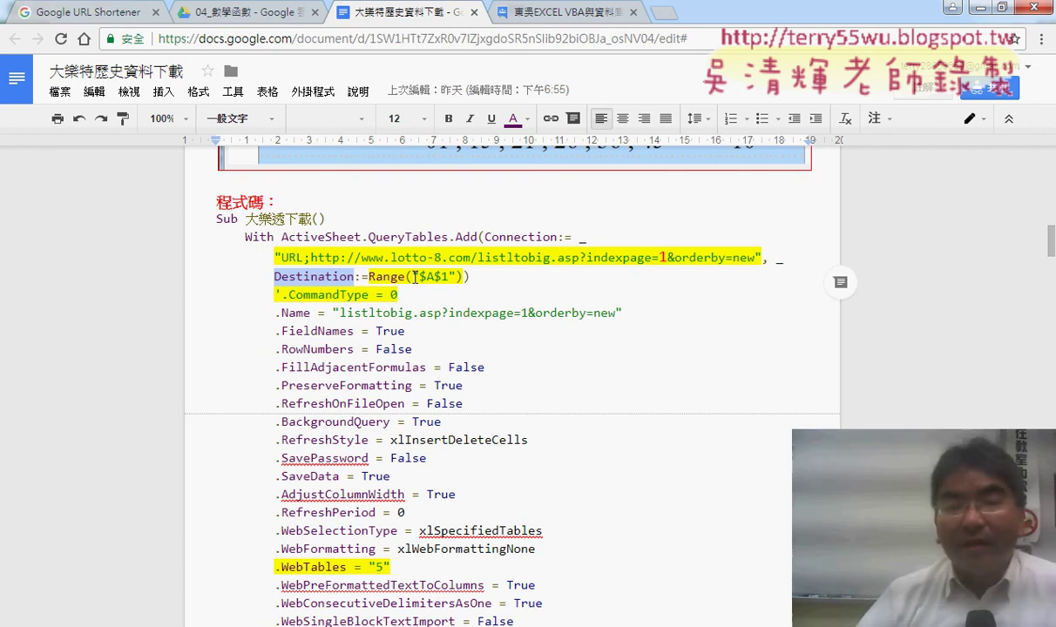
left_click_drag(414, 276, 451, 277)
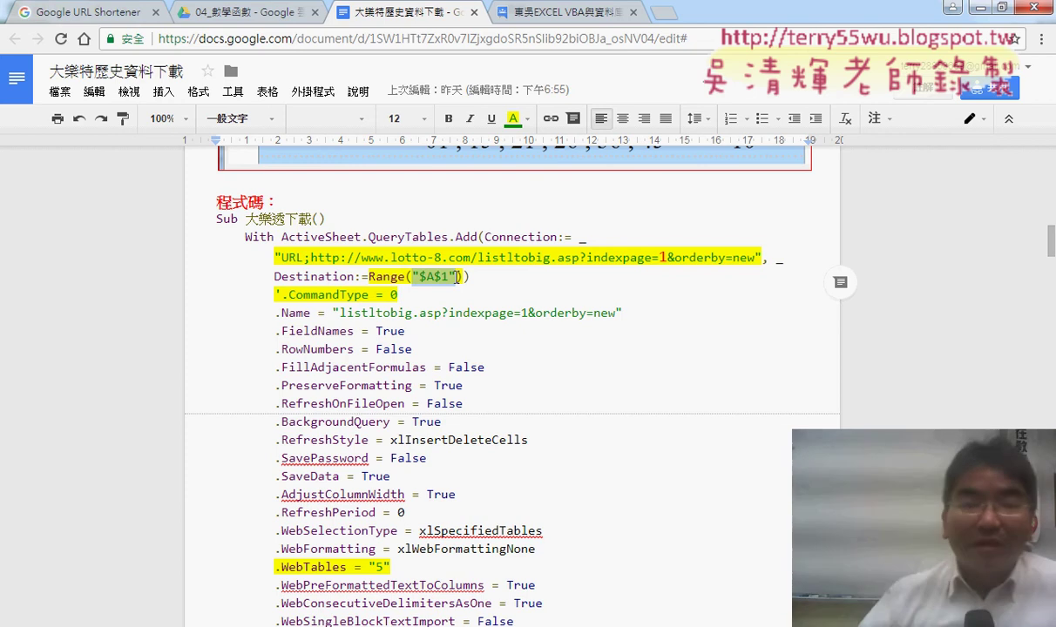
- Annotate 批次 in Sub 批次大樂透下載, the If…End If block, the empty-A1 check and r = 1
scroll(457, 277, "down", 1)
scroll(457, 277, "down", 5)
scroll(456, 277, "down", 1)
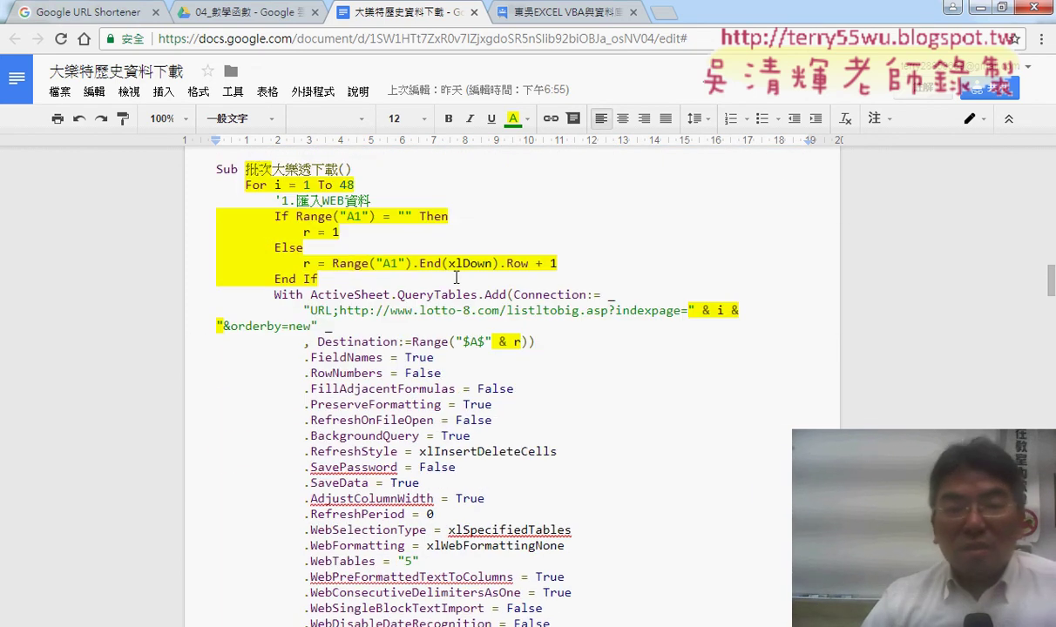
left_click_drag(246, 169, 269, 165)
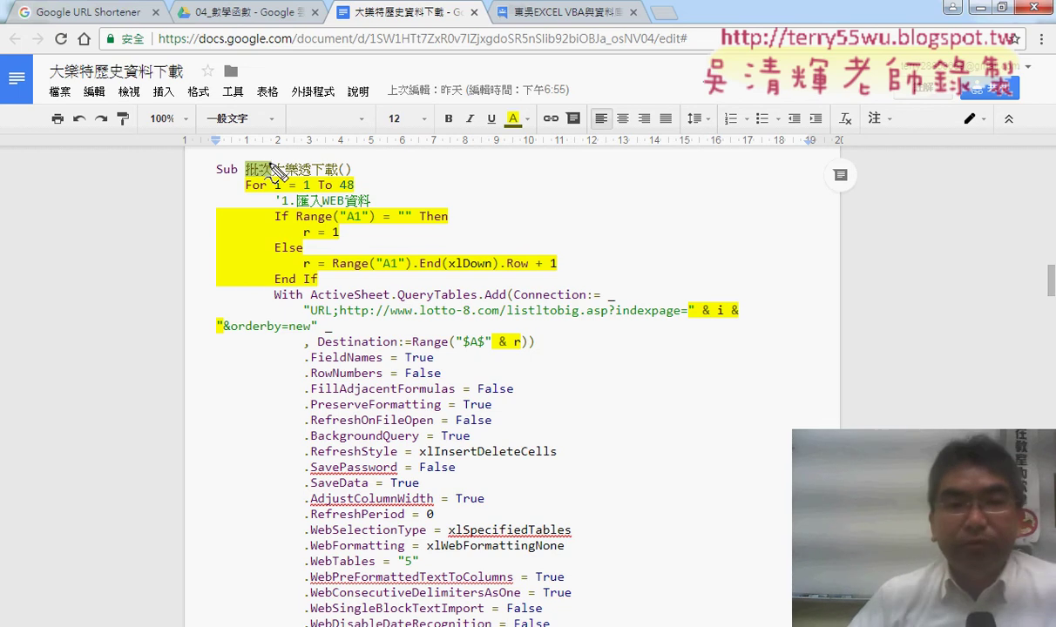
left_click_drag(235, 170, 355, 197)
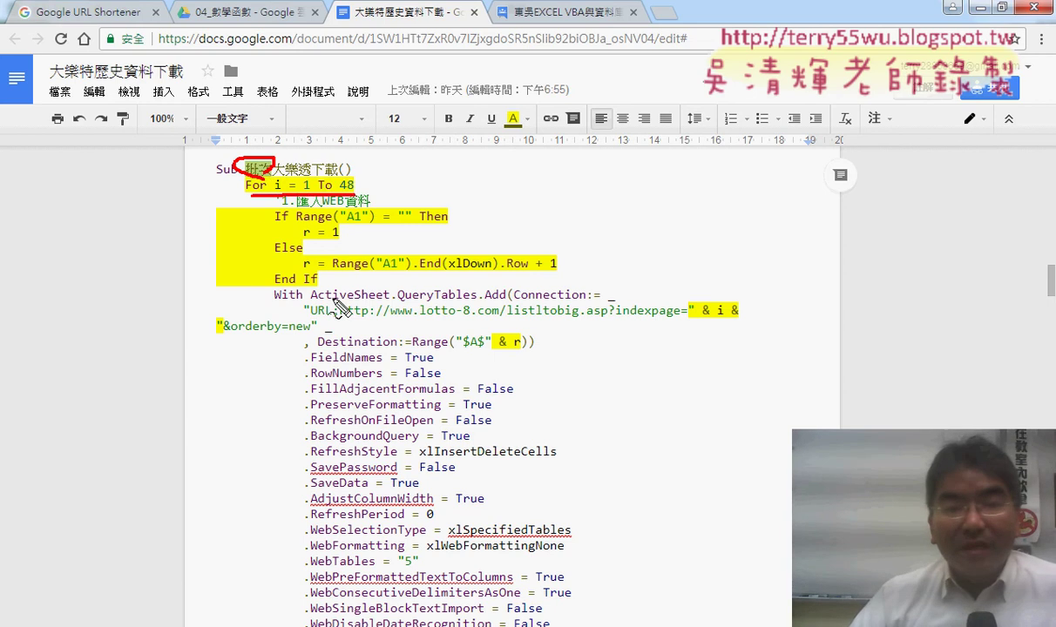
mouse_move(320, 281)
left_mouse_down()
mouse_move(270, 275)
mouse_move(281, 214)
mouse_move(466, 212)
mouse_move(585, 264)
mouse_move(340, 292)
left_mouse_up()
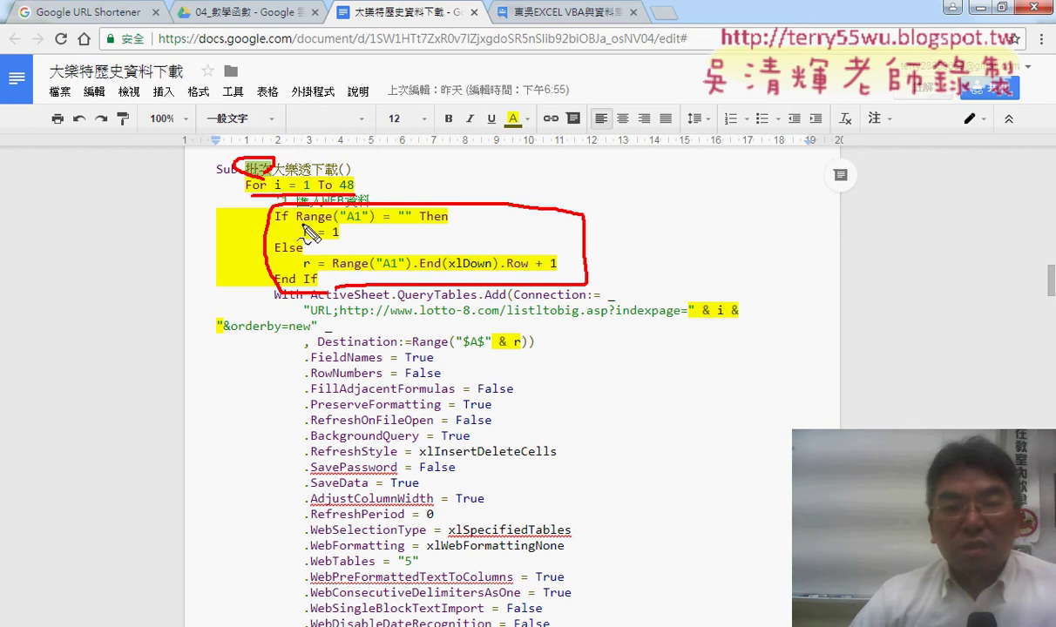
left_click_drag(300, 225, 410, 228)
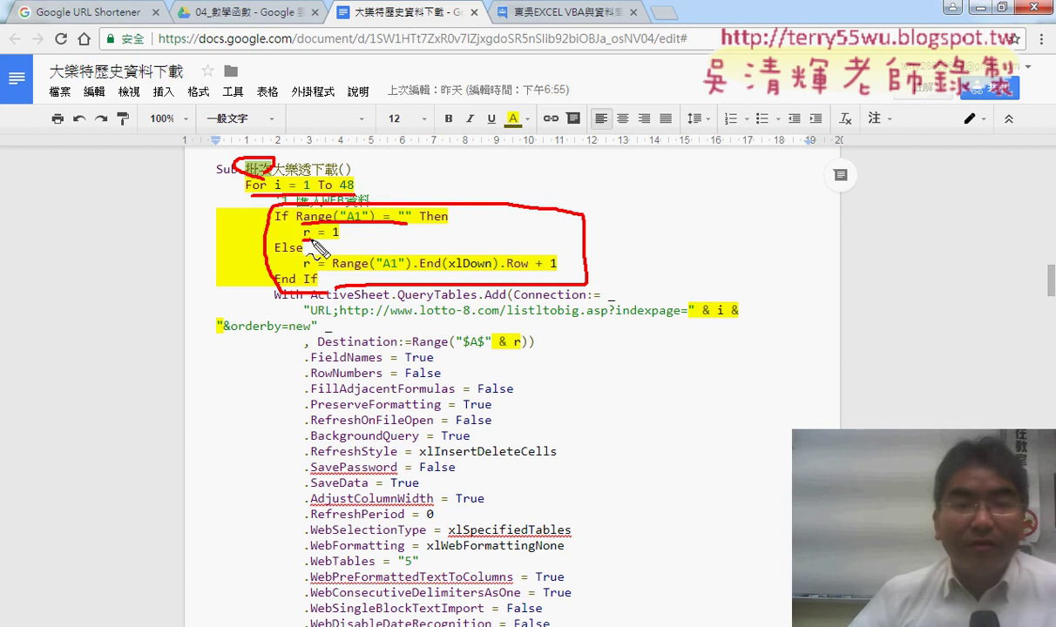
left_click_drag(316, 244, 334, 245)
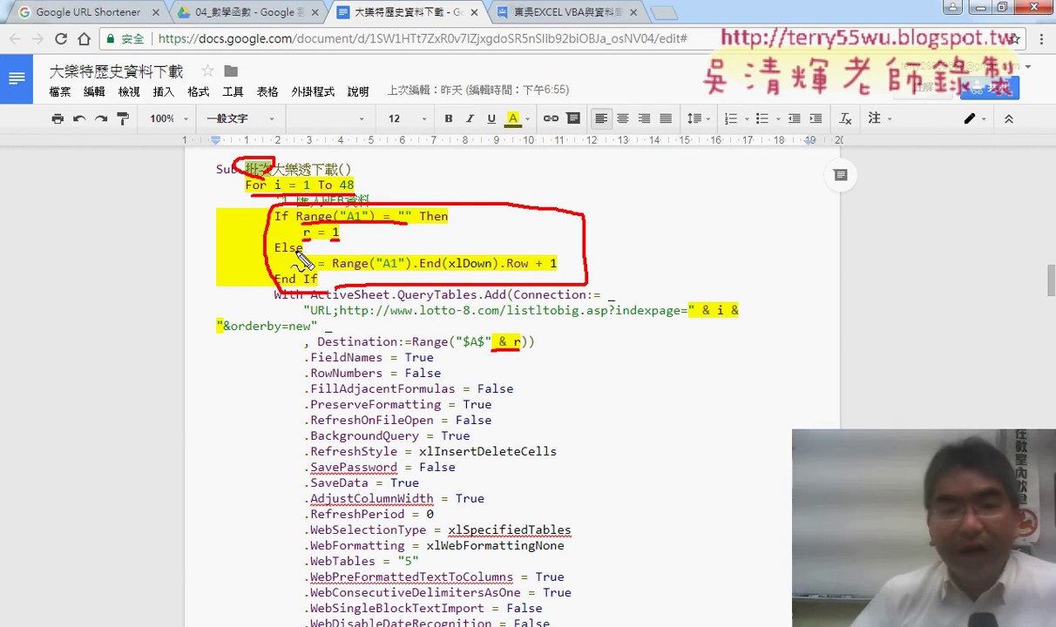
mouse_move(299, 237)
left_mouse_down()
mouse_move(348, 273)
mouse_move(503, 340)
left_mouse_up()
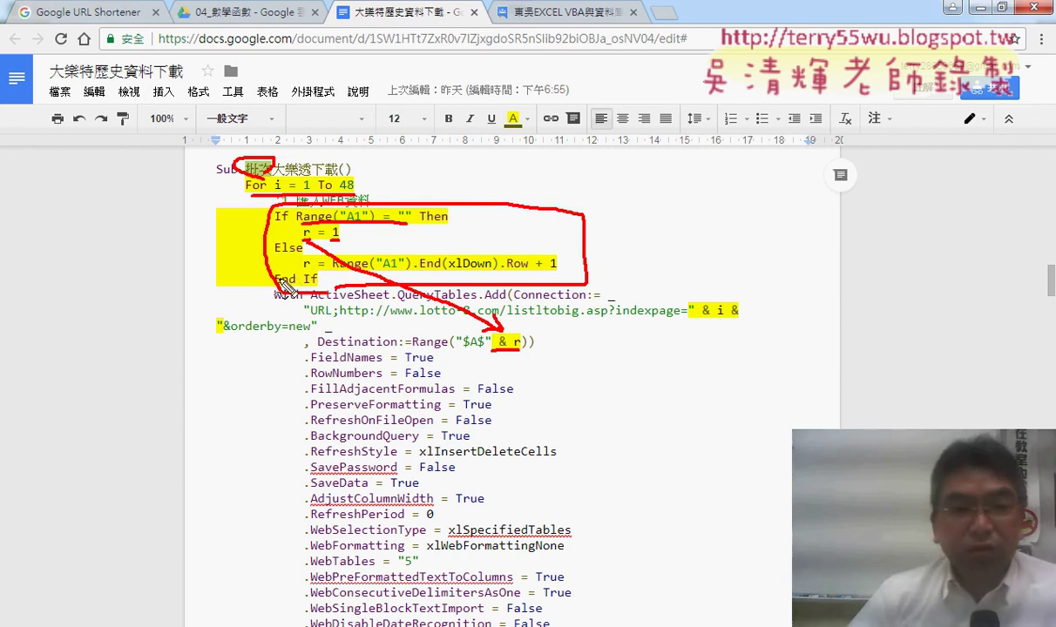
- Clear the annotations, then mark the last-used-row + 1 expression, & r and & i
key("Escape")
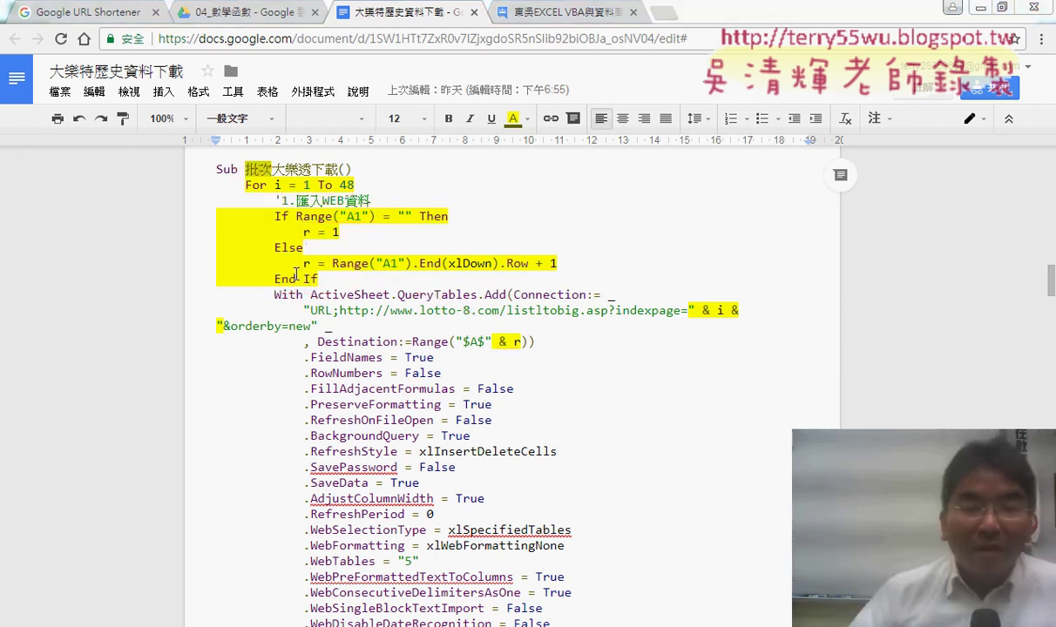
left_click_drag(332, 270, 531, 271)
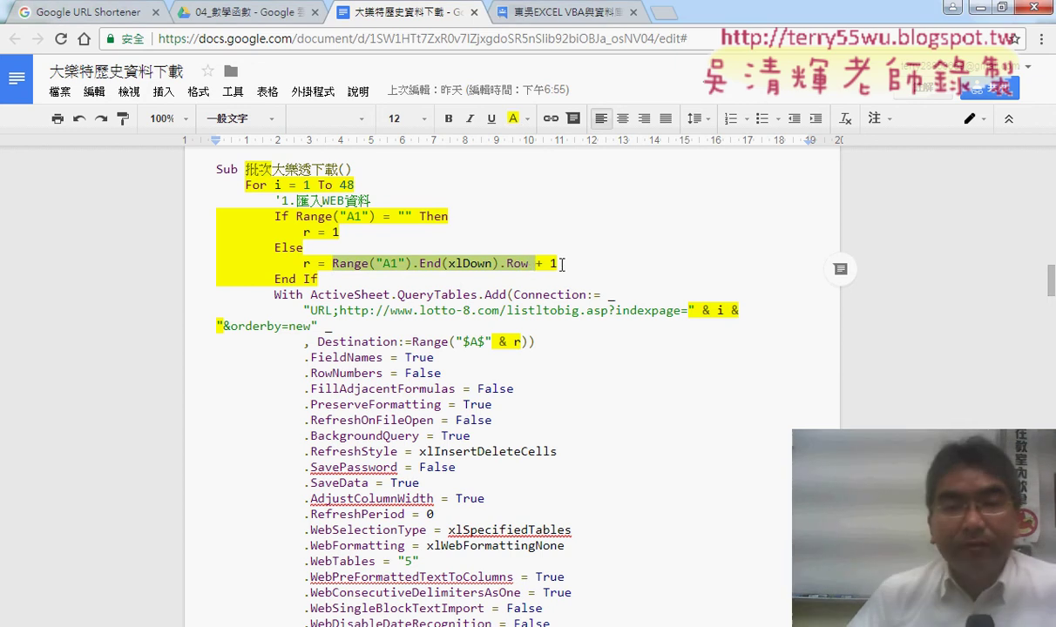
left_click_drag(562, 263, 534, 263)
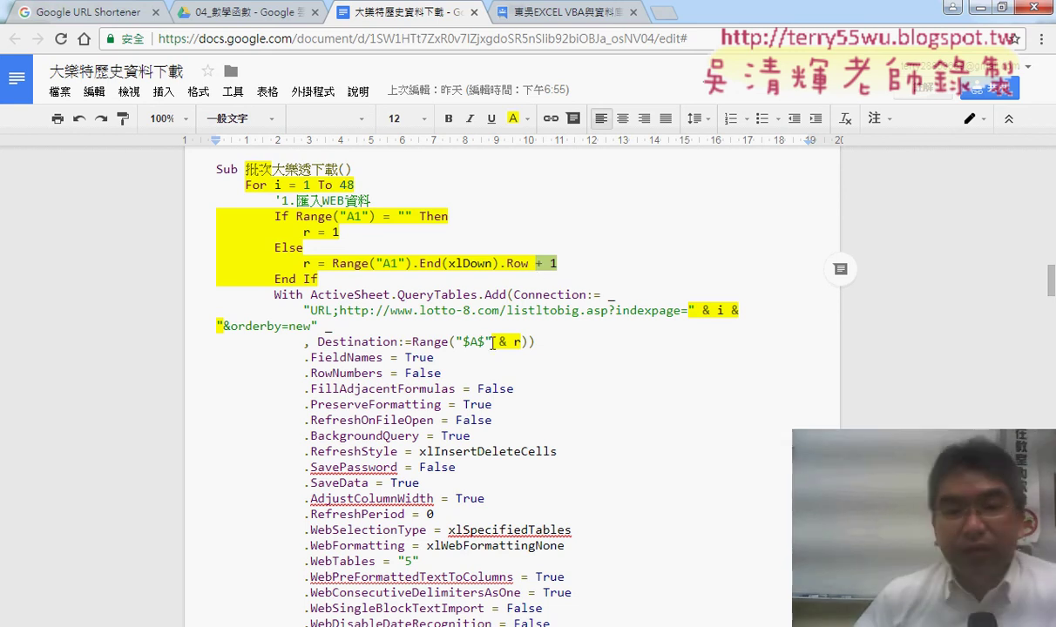
left_click_drag(493, 343, 525, 342)
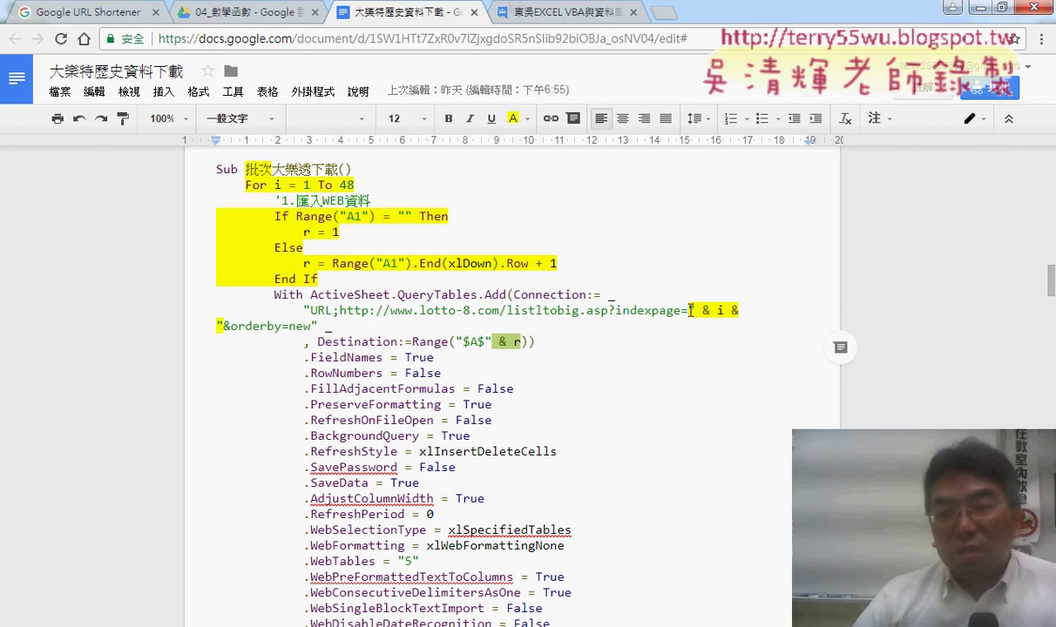
left_click_drag(690, 310, 720, 311)
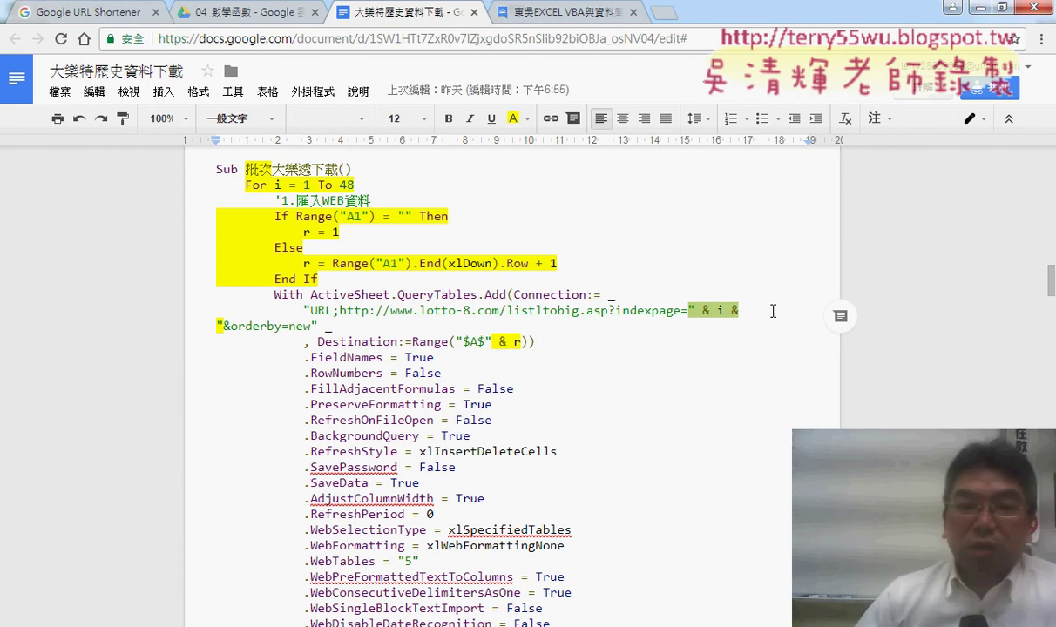
scroll(309, 253, "down", 3)
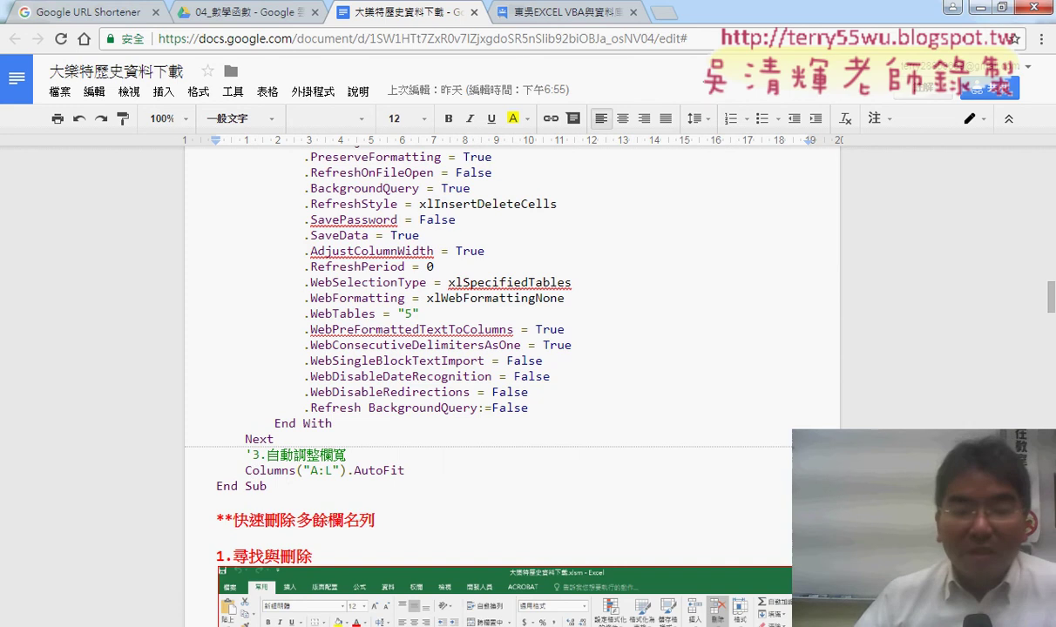
scroll(508, 351, "down", 5)
scroll(453, 331, "down", 2)
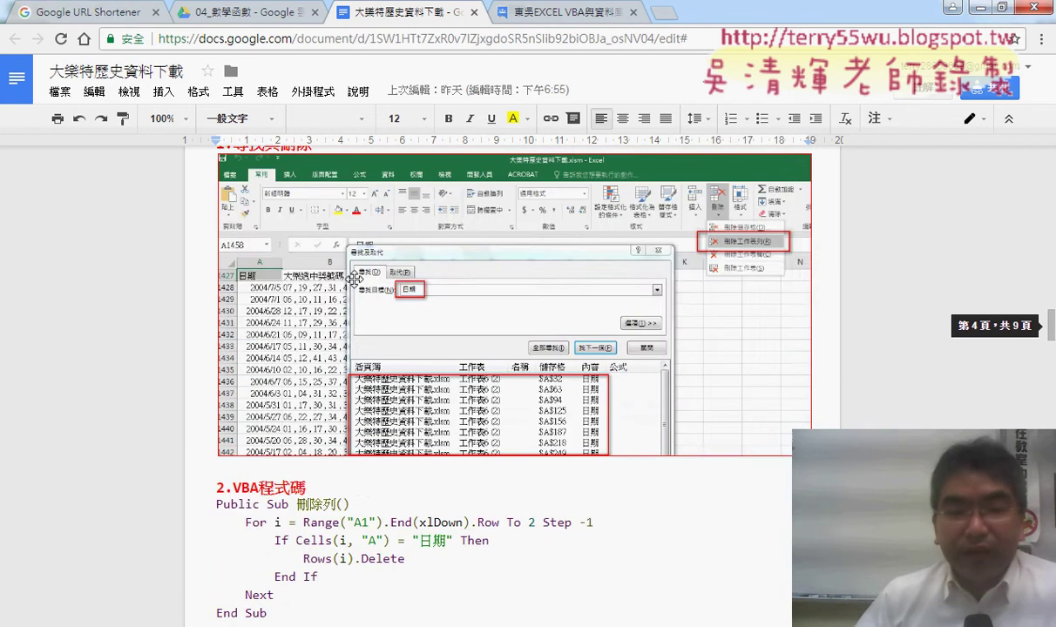
scroll(410, 305, "down", 2)
scroll(389, 293, "up", 2)
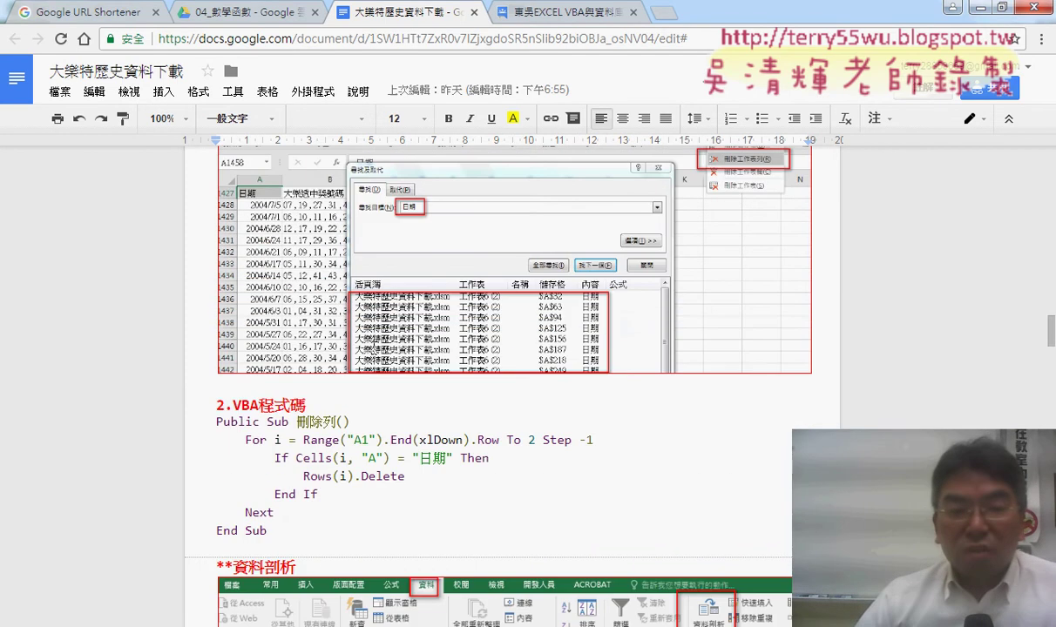
scroll(286, 409, "up", 2)
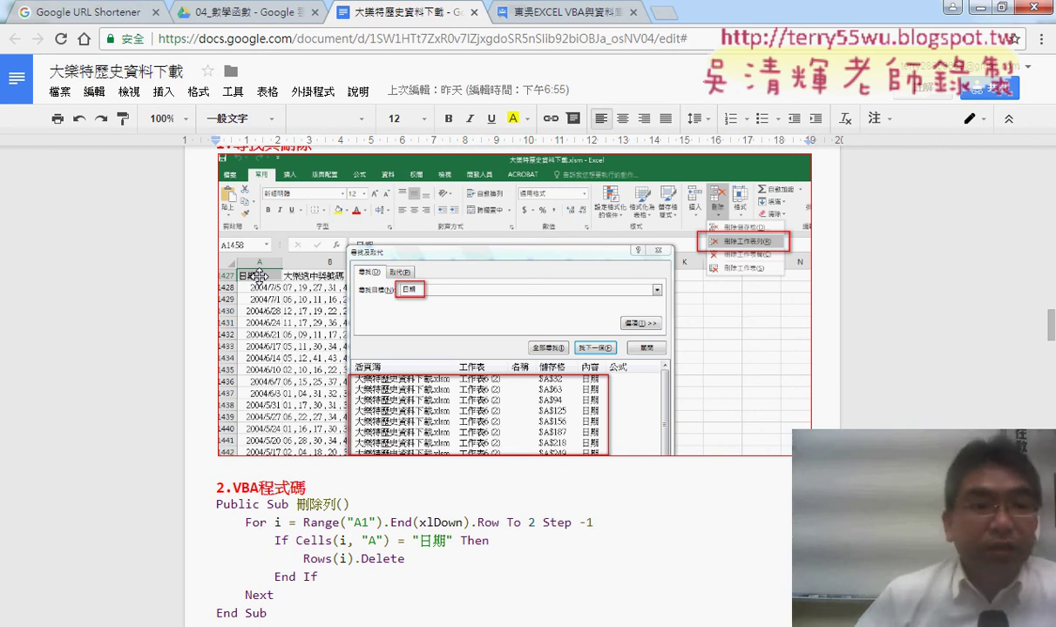
scroll(259, 275, "down", 2)
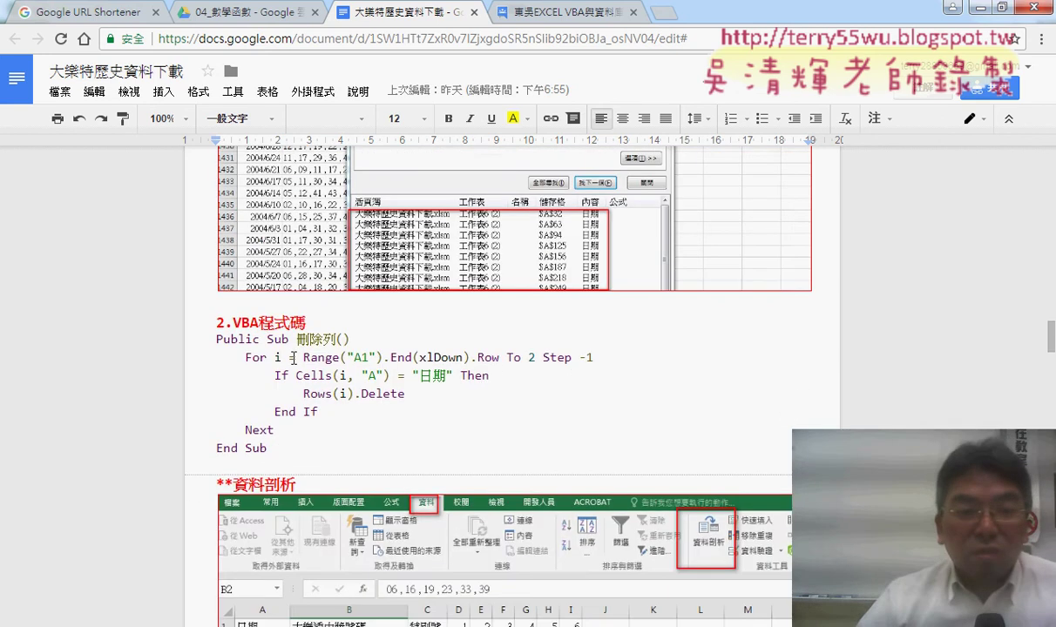
left_click_drag(297, 339, 335, 337)
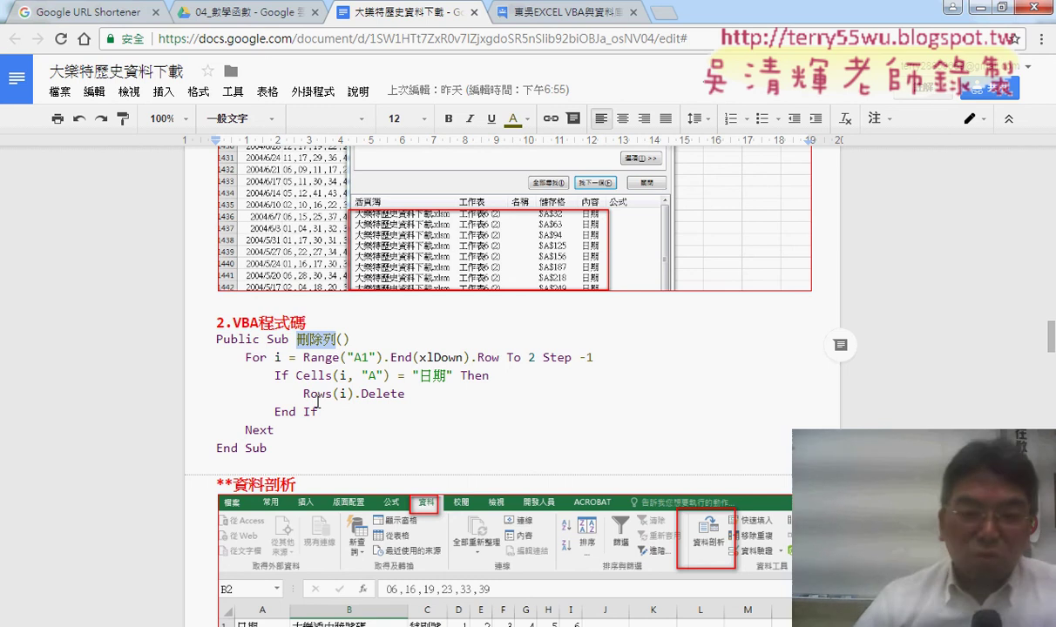
double_click(311, 394)
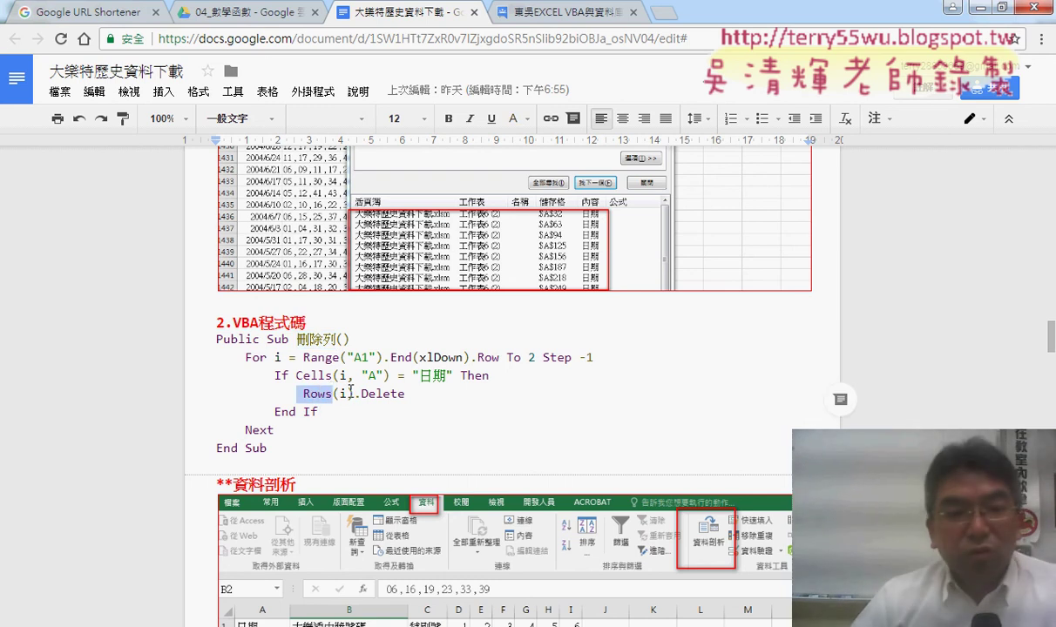
mouse_move(352, 393)
left_mouse_down()
mouse_move(333, 394)
mouse_move(404, 394)
left_mouse_up()
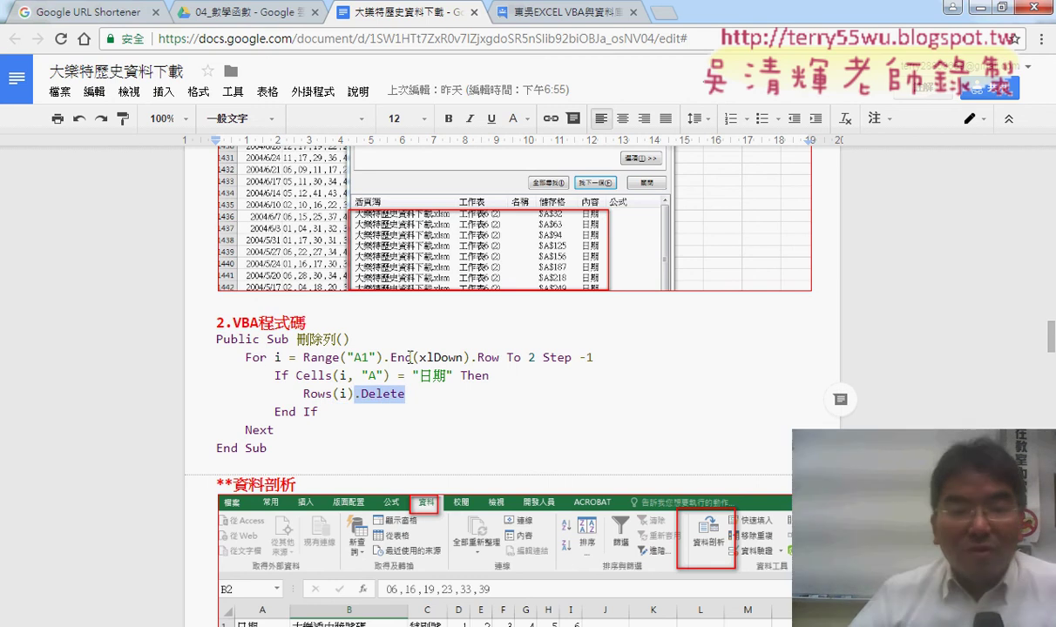
left_click_drag(303, 357, 471, 357)
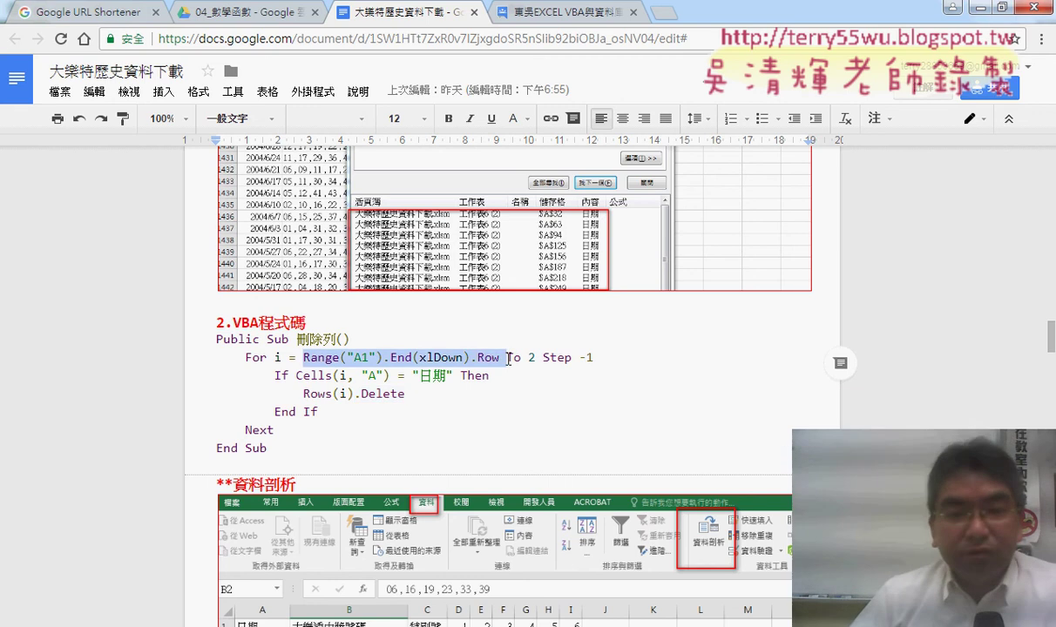
left_click(522, 357)
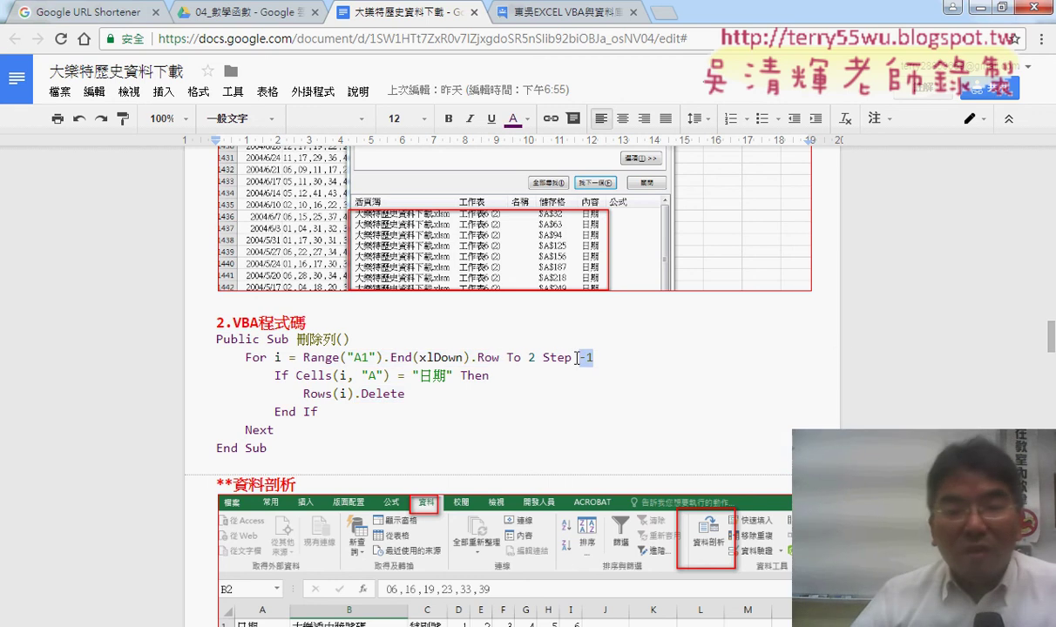
left_click_drag(577, 357, 546, 358)
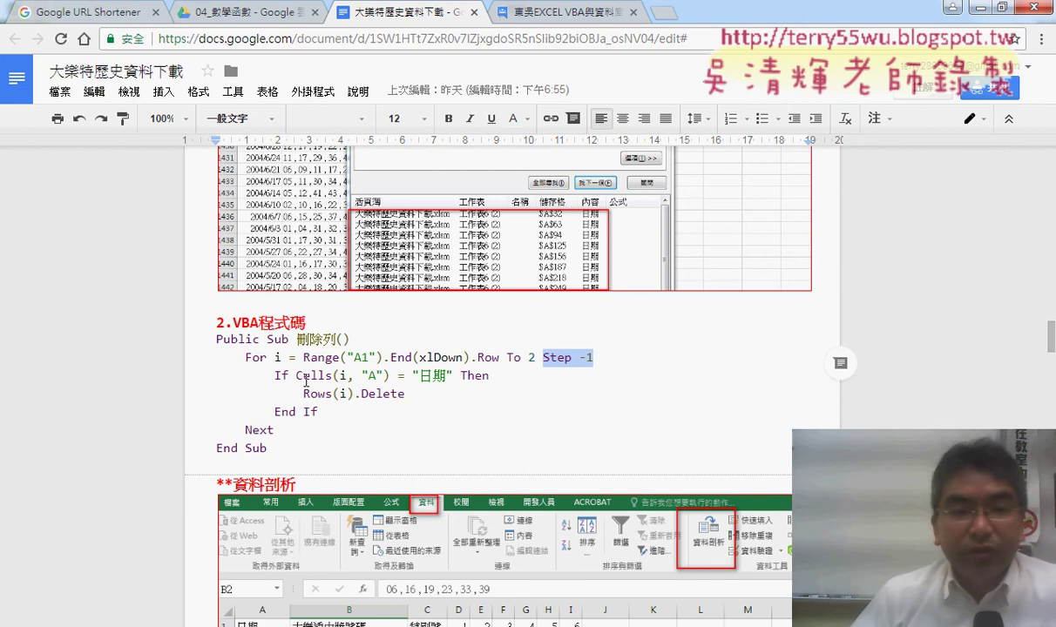
mouse_move(296, 375)
left_mouse_down()
mouse_move(452, 376)
mouse_move(303, 394)
left_mouse_up()
left_click(424, 376)
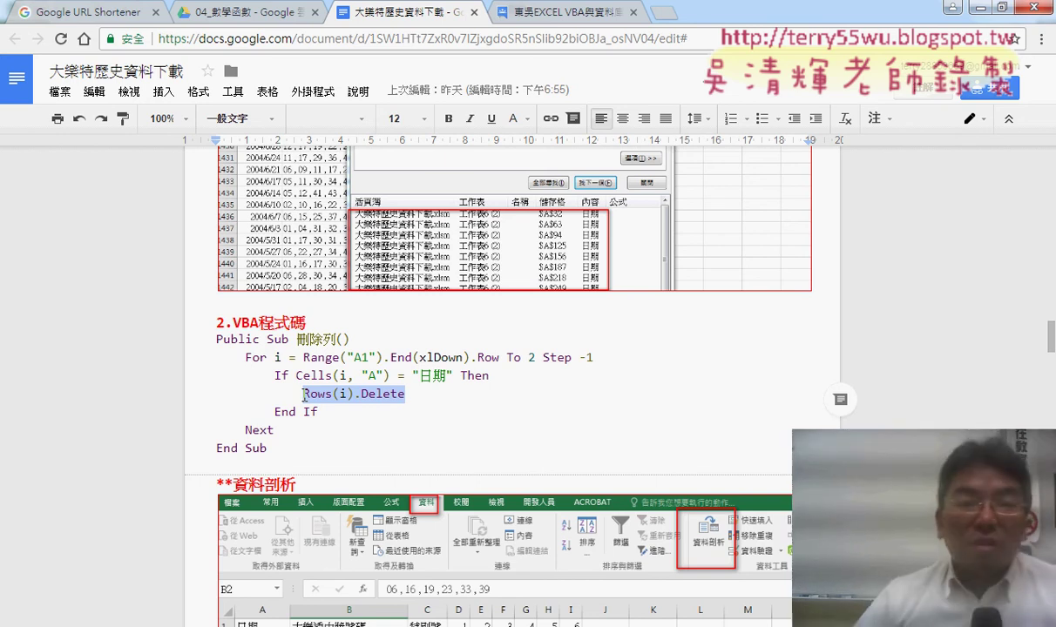
scroll(296, 383, "up", 1)
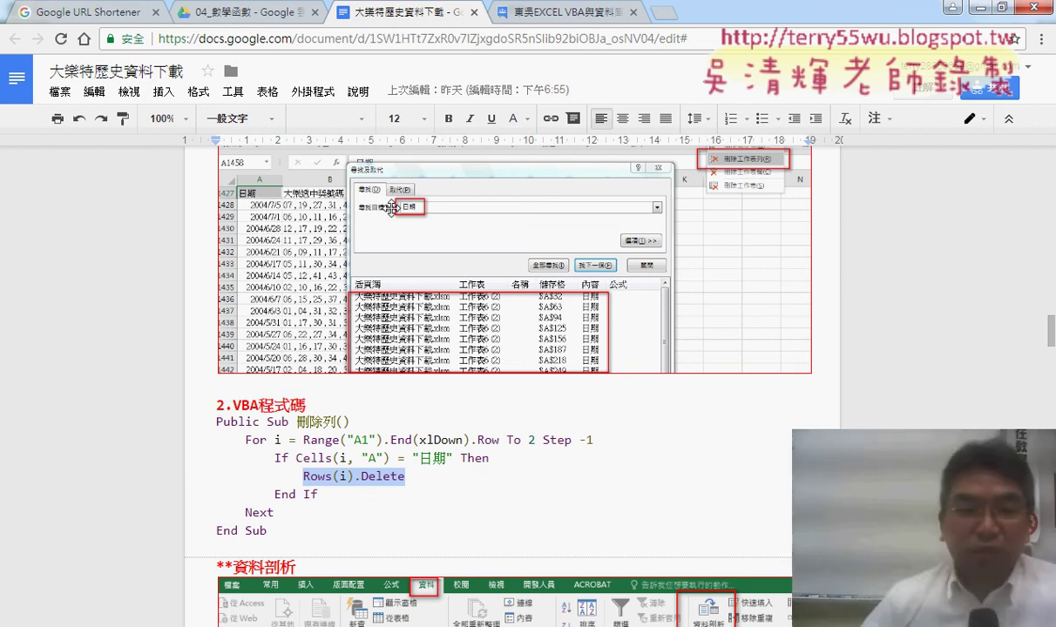
- Scroll past the 資料剖析 code to the macro's end and highlight the Columns.AutoFit line
scroll(391, 209, "down", 3)
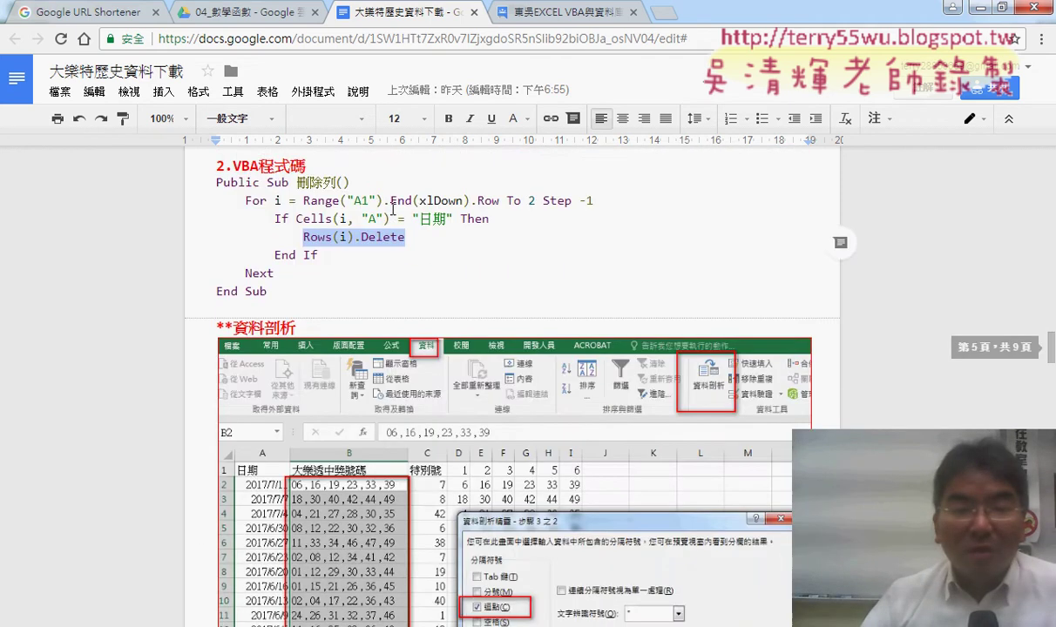
scroll(391, 209, "down", 3)
scroll(391, 209, "down", 1)
scroll(392, 209, "down", 3)
scroll(391, 209, "down", 2)
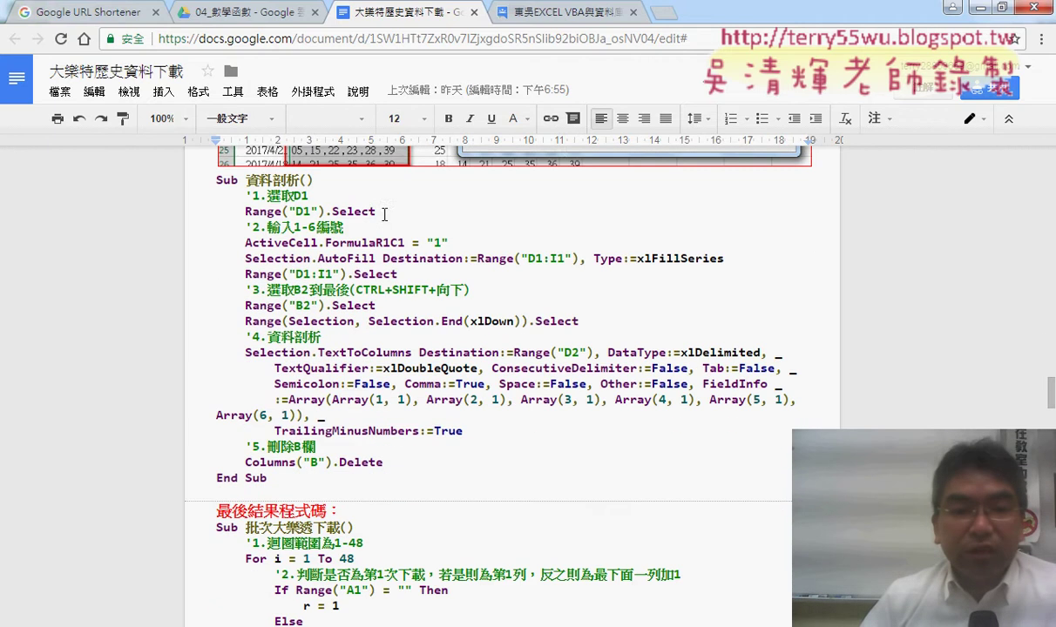
scroll(391, 209, "down", 1)
scroll(382, 216, "down", 3)
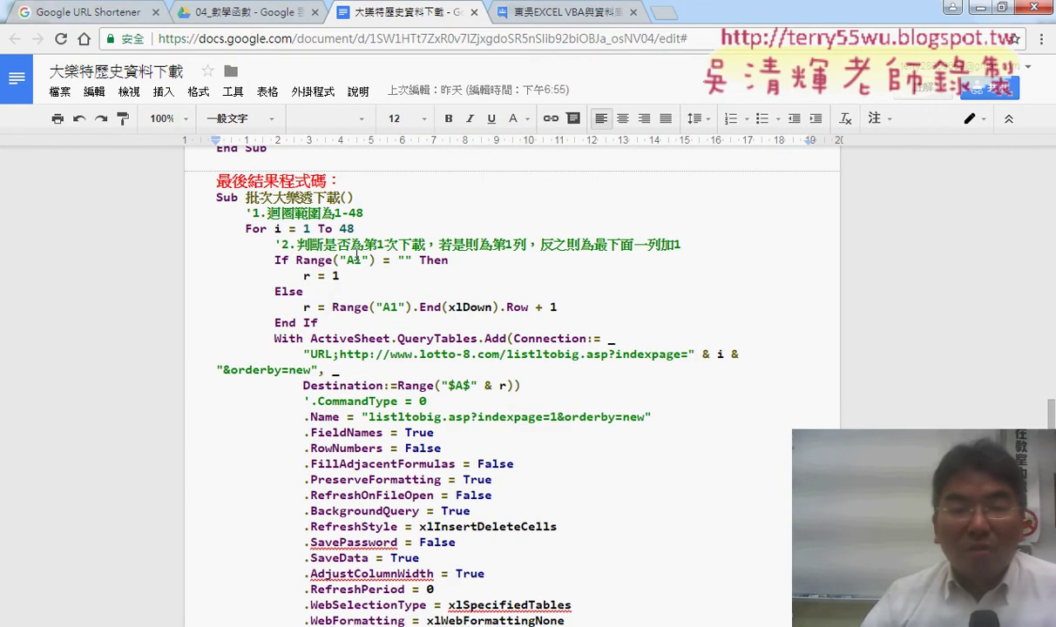
scroll(357, 324, "down", 1)
scroll(357, 324, "down", 5)
scroll(358, 324, "down", 1)
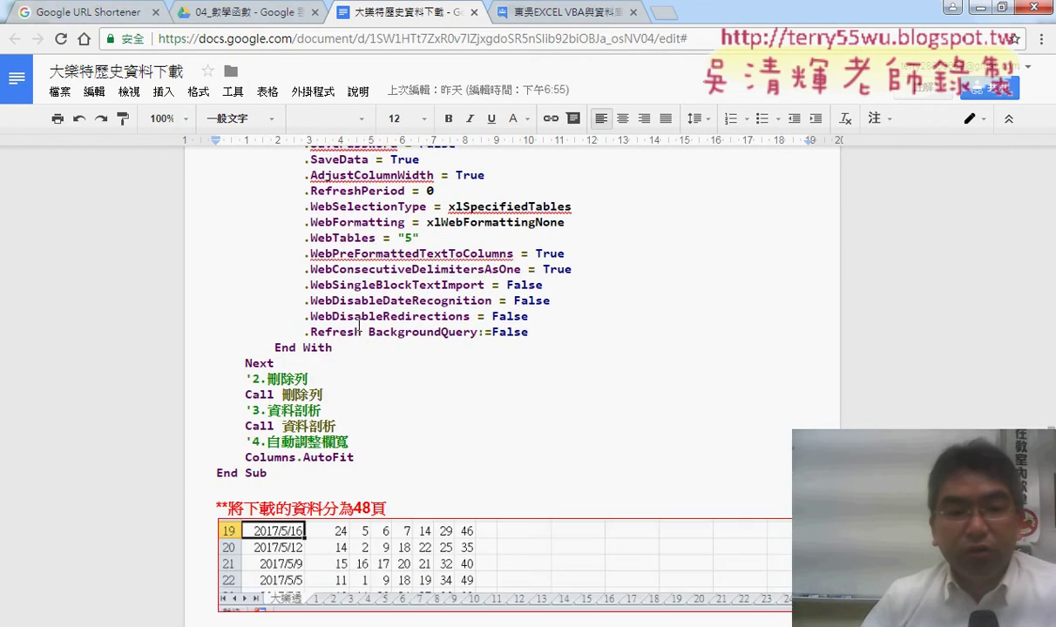
left_click(252, 365)
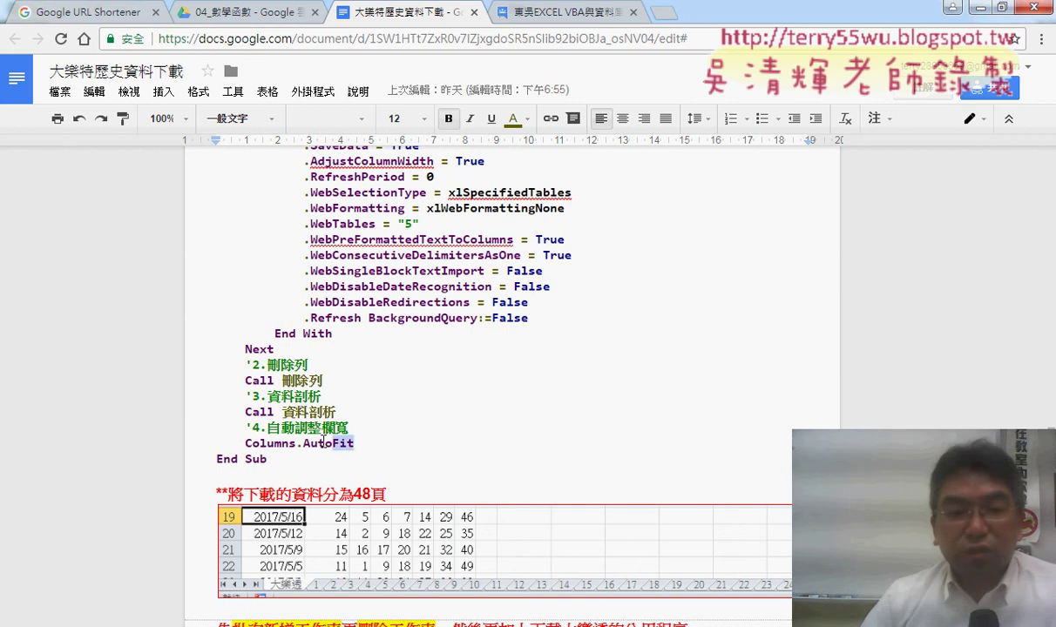
left_click_drag(323, 442, 247, 443)
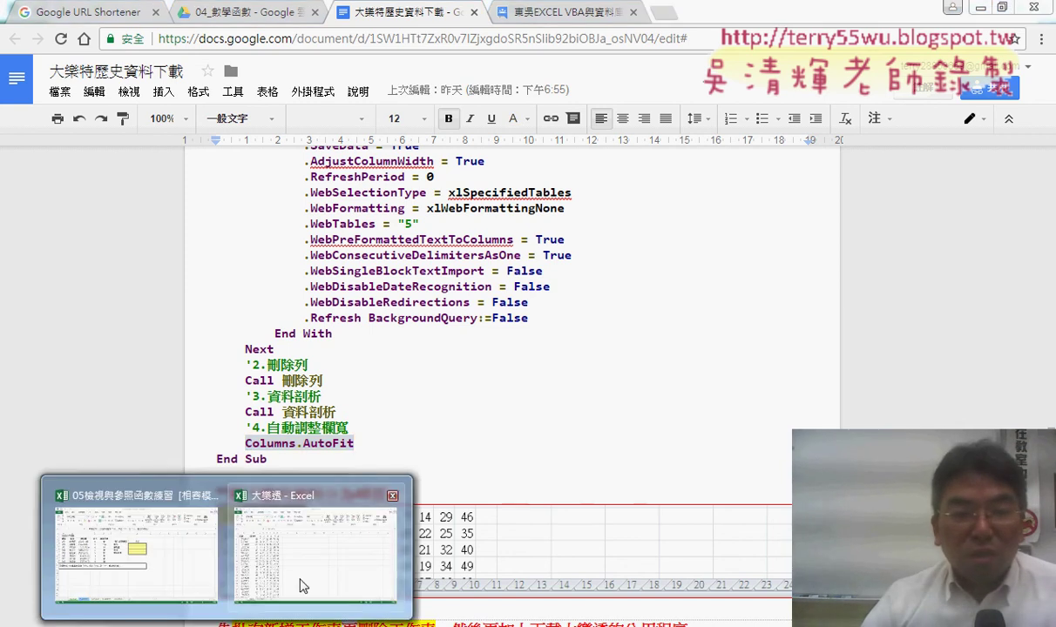
- Add sheet 工作表1 to the 大樂透 workbook and run the 批次大樂透下載 macro from Developer > Macros
left_click(287, 558)
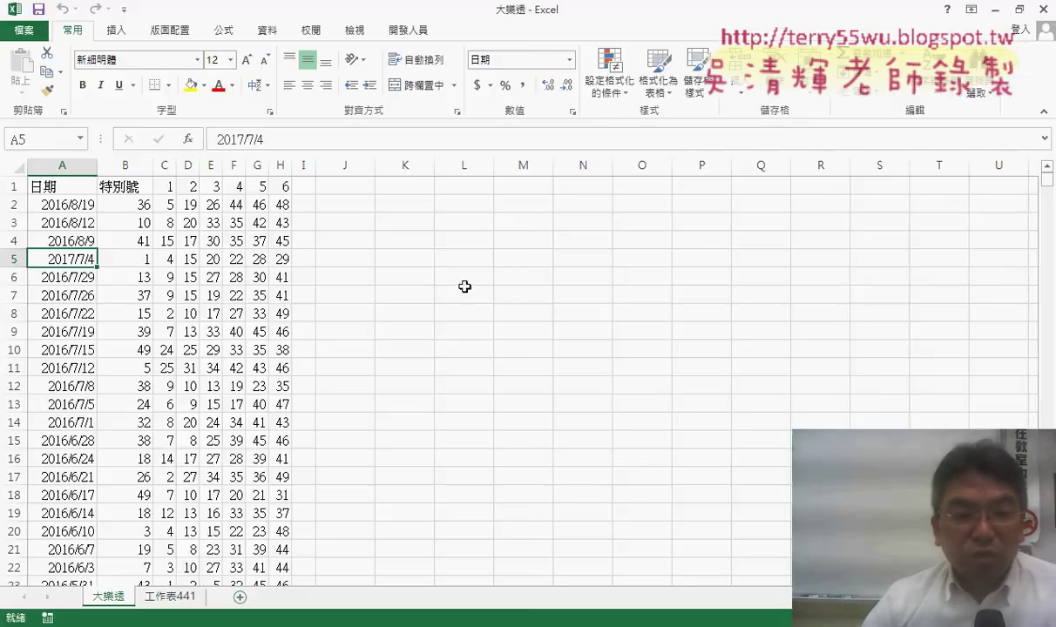
left_click(240, 597)
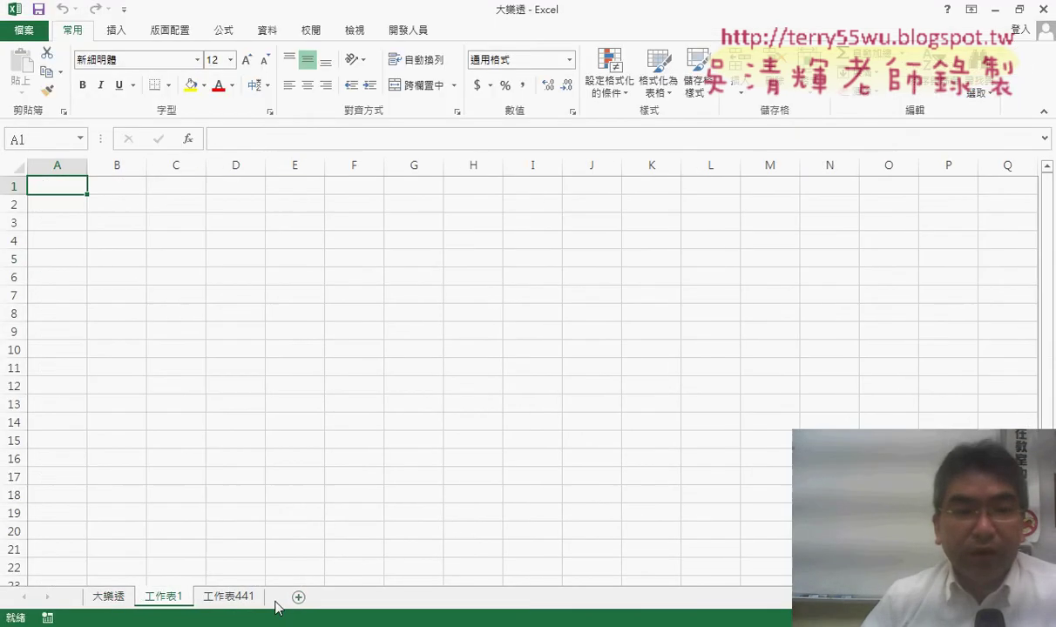
left_click(416, 35)
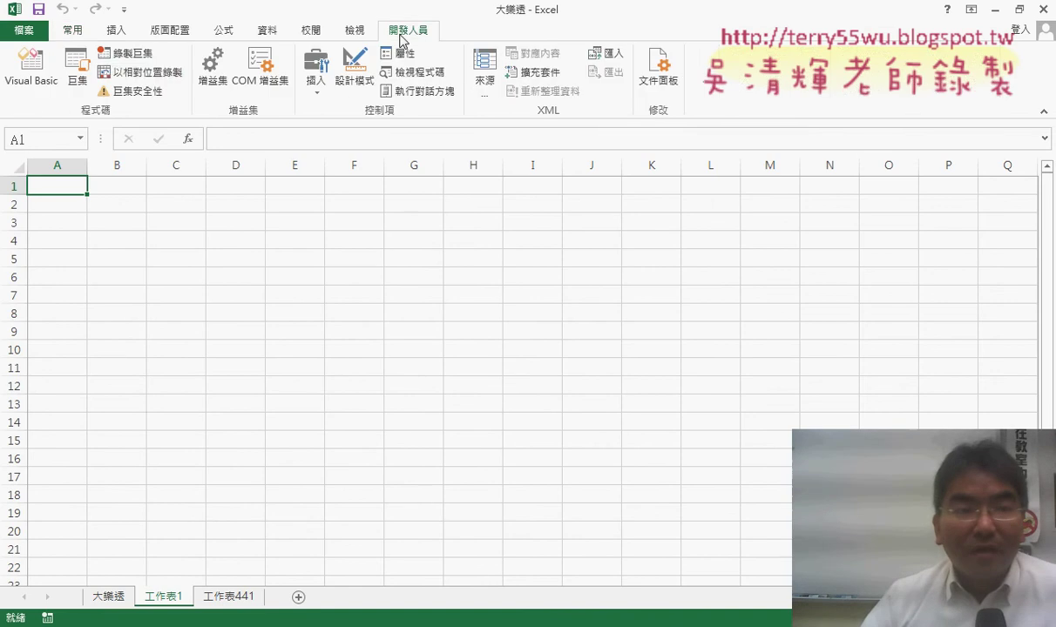
left_click(77, 73)
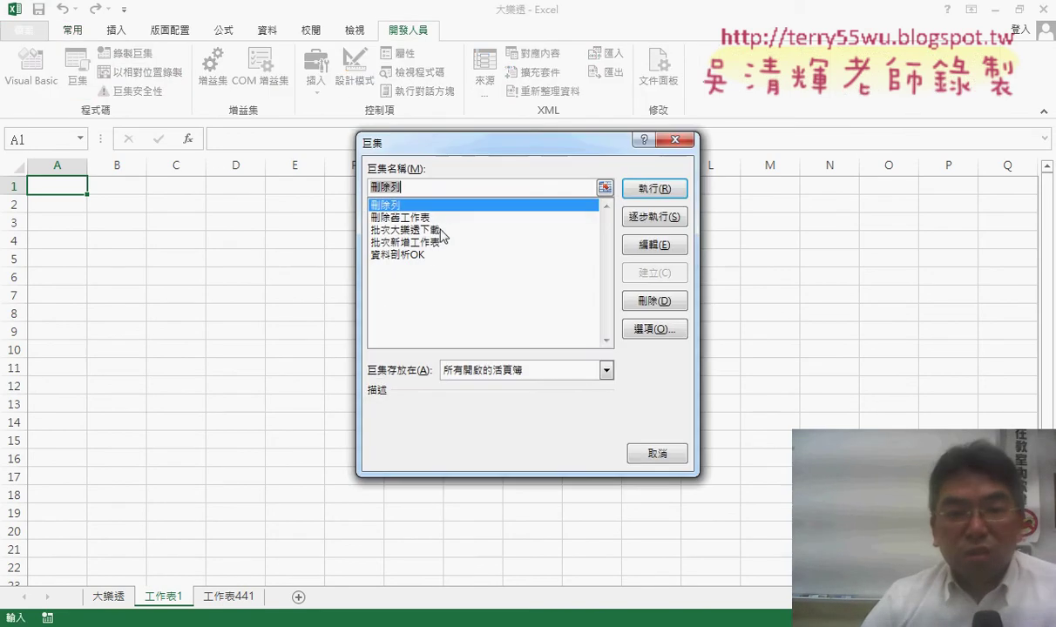
left_click(407, 230)
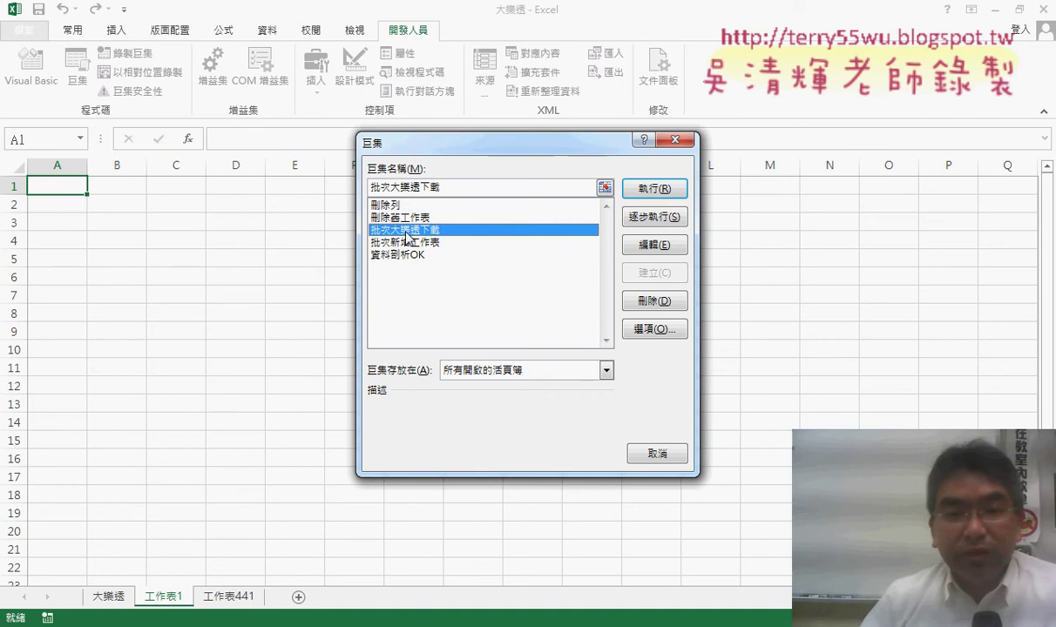
left_click(653, 190)
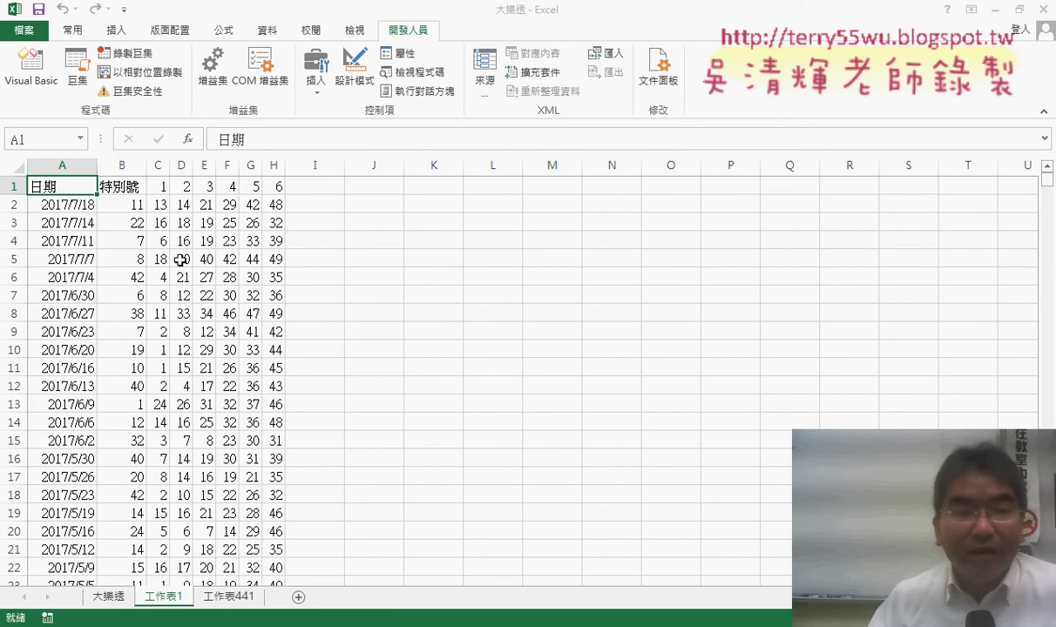
- Select the newest draw in A2:H2, then jump to the oldest in row 1436 and select B1436:H1436
left_click(71, 204)
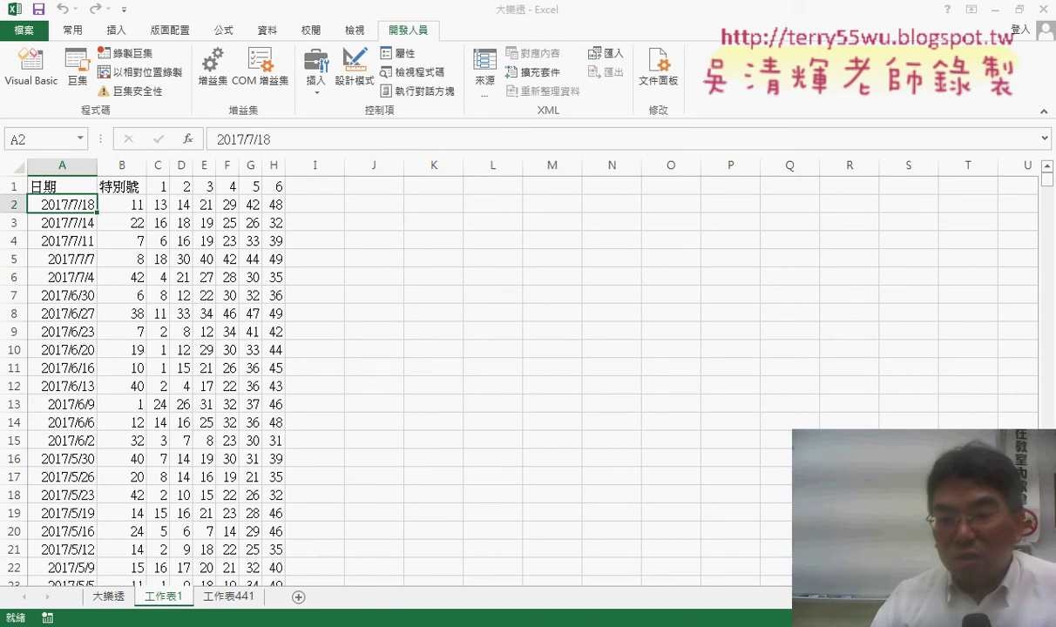
left_click(1019, 623)
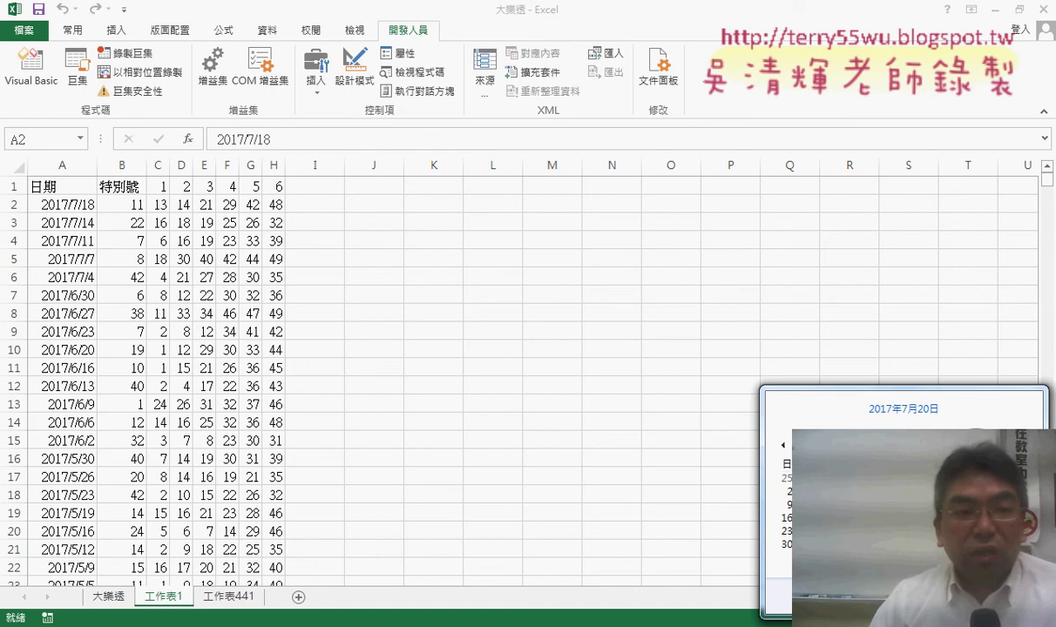
left_click(138, 222)
left_click_drag(135, 205, 269, 204)
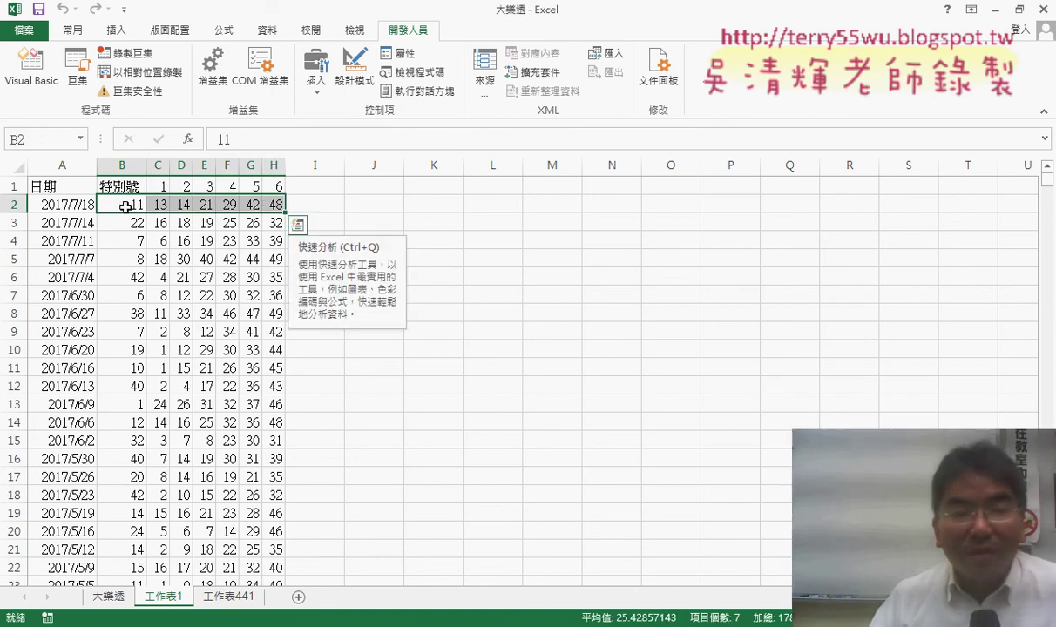
left_click_drag(126, 206, 263, 203)
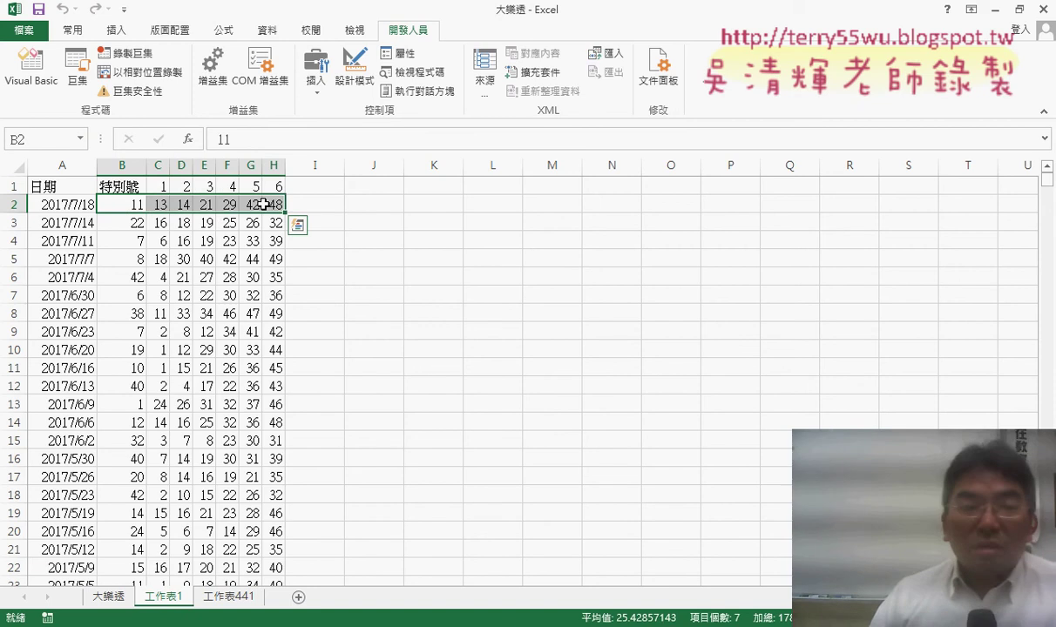
left_click(59, 208)
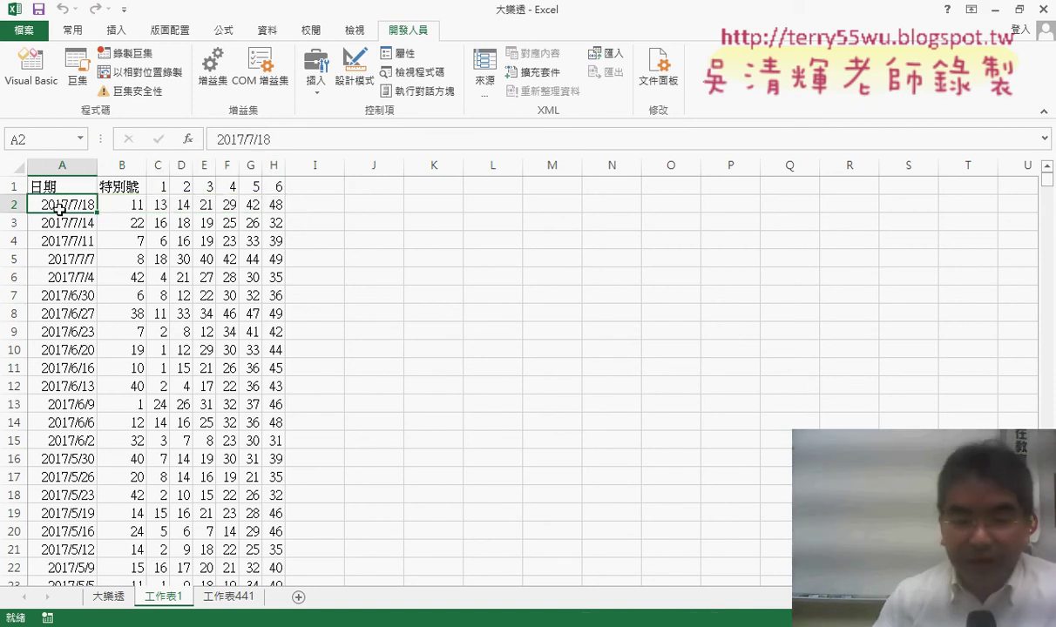
key("ctrl+Down")
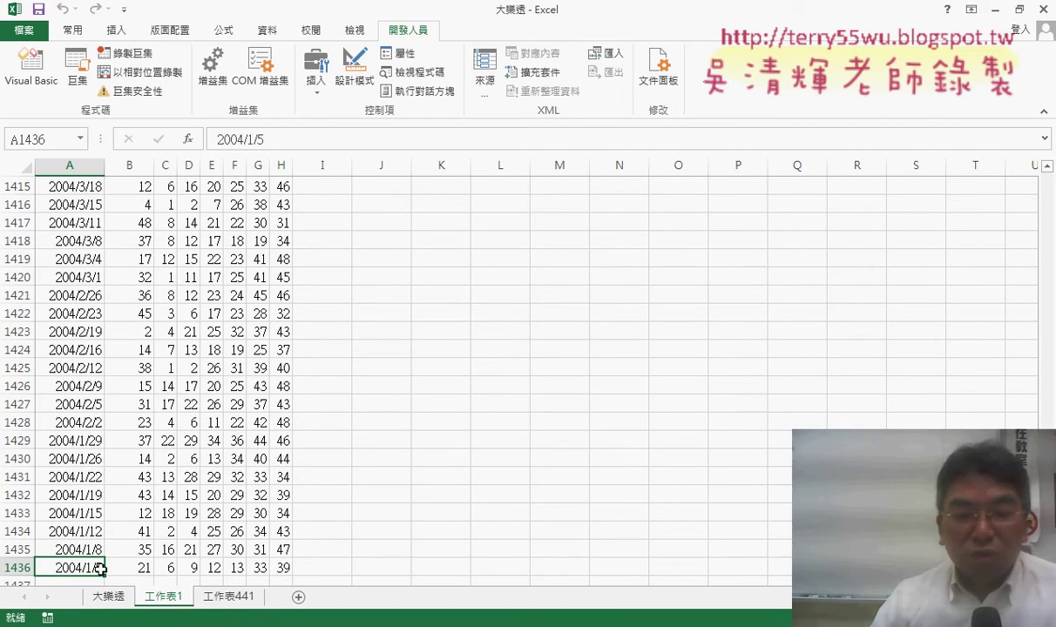
left_click_drag(129, 568, 280, 569)
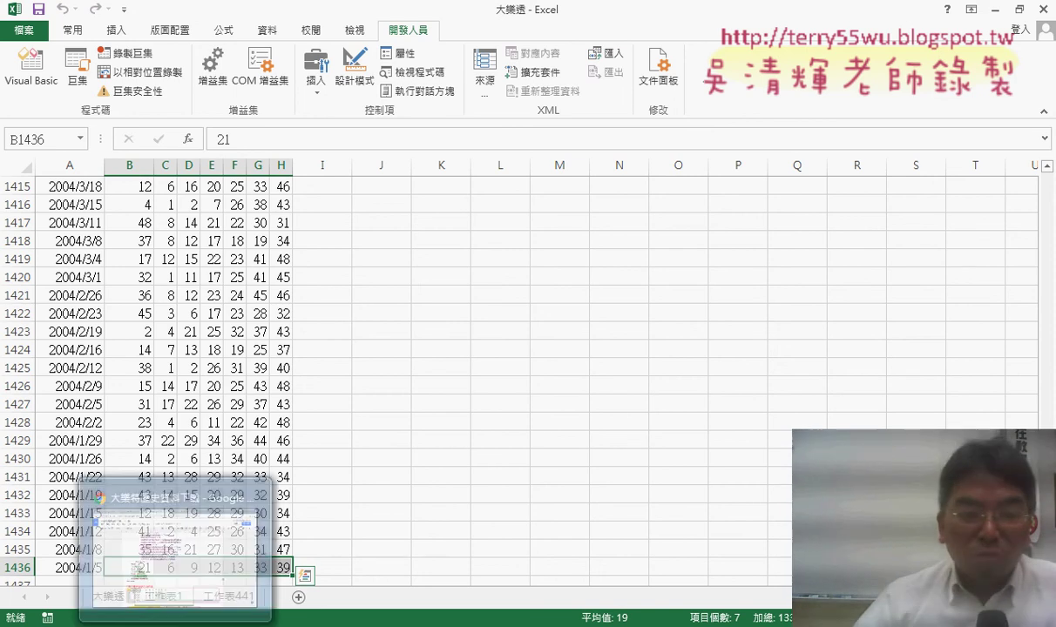
- Close the Google Docs code document and bring up the Google Groups course post
left_click(188, 577)
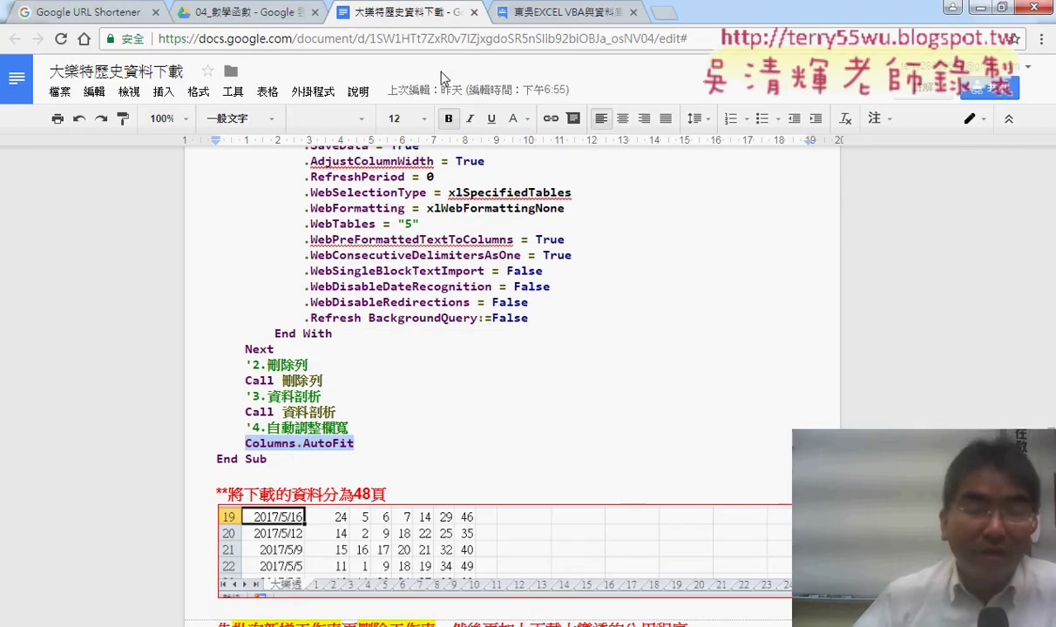
left_click(473, 12)
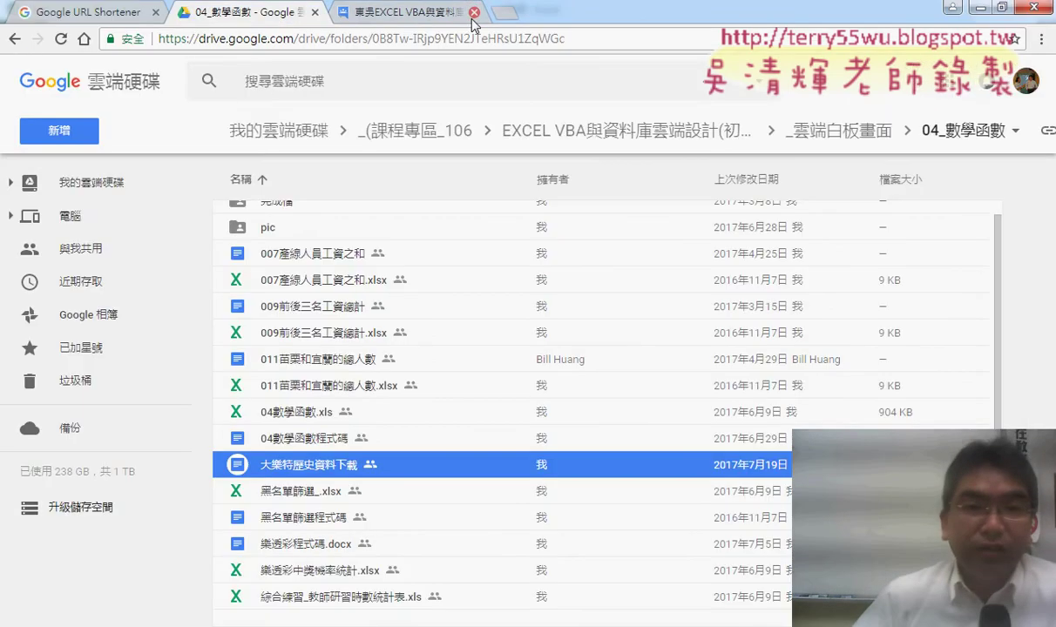
left_click(424, 16)
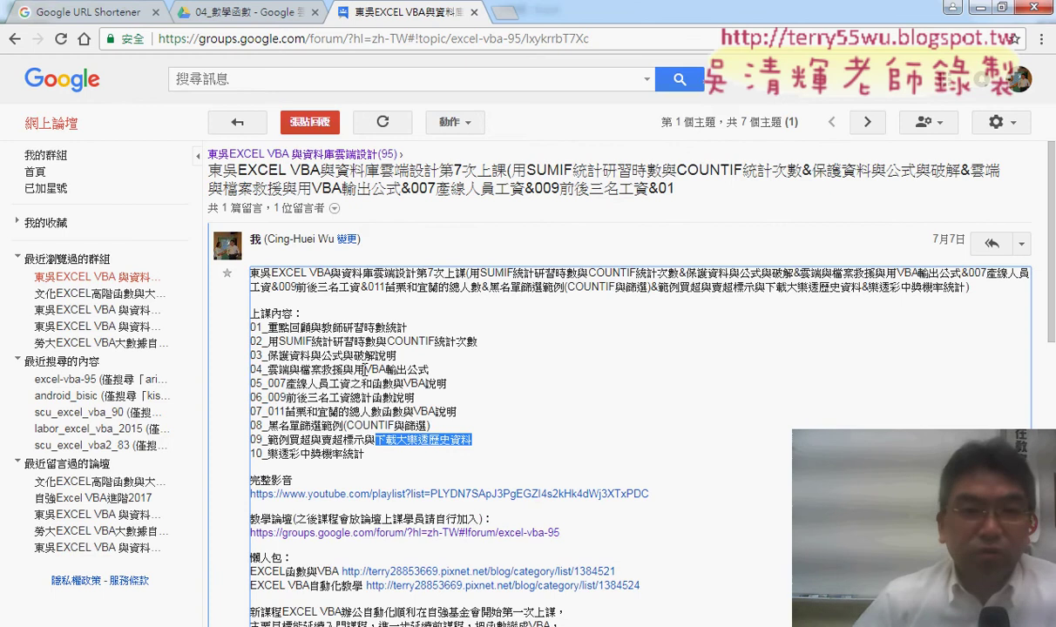
- Open the 05檢視與參照函數練習程式碼 document from the 05_檢視與參照函數 folder, then return to Excel
left_click(252, 17)
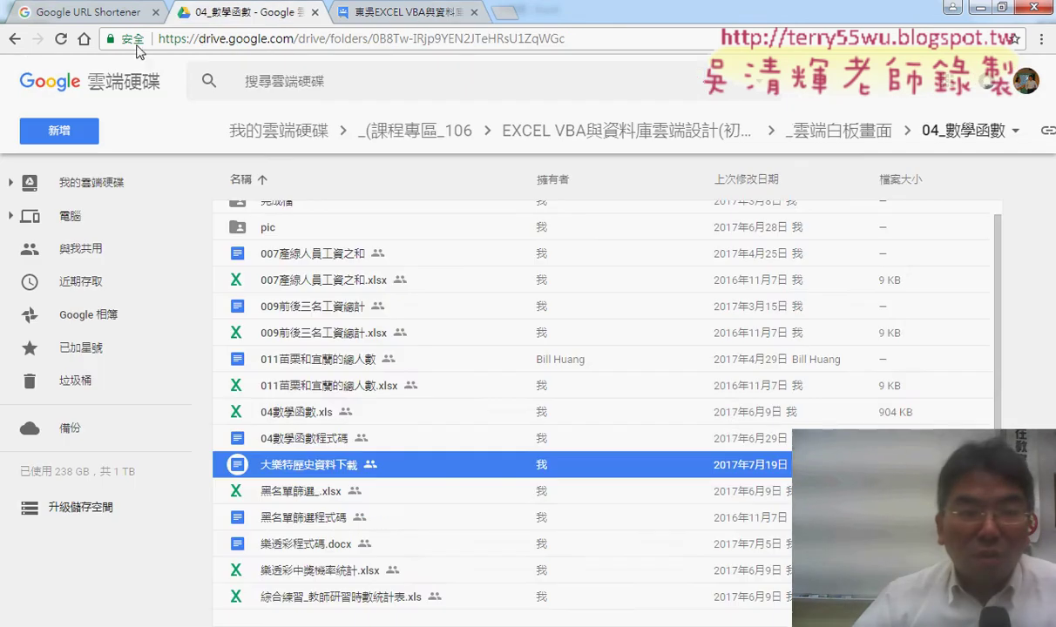
left_click(14, 39)
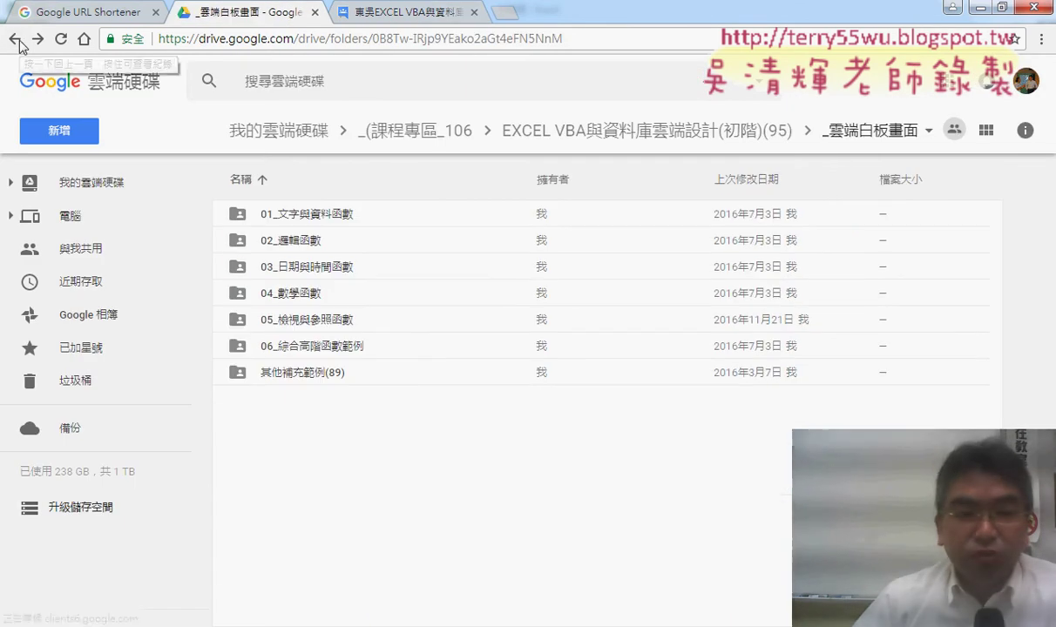
double_click(320, 322)
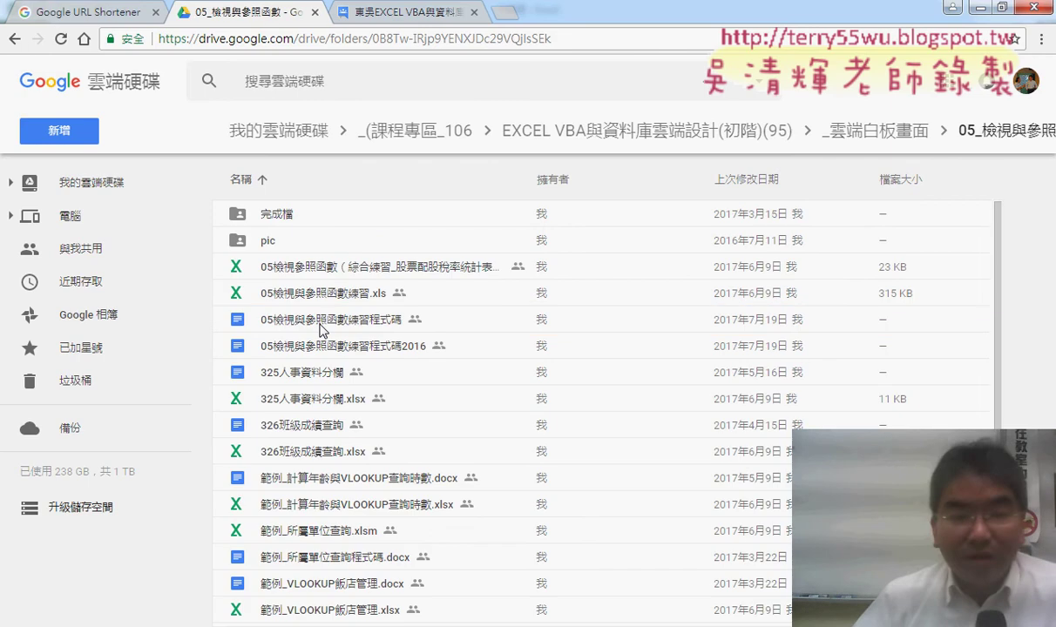
left_click(324, 324)
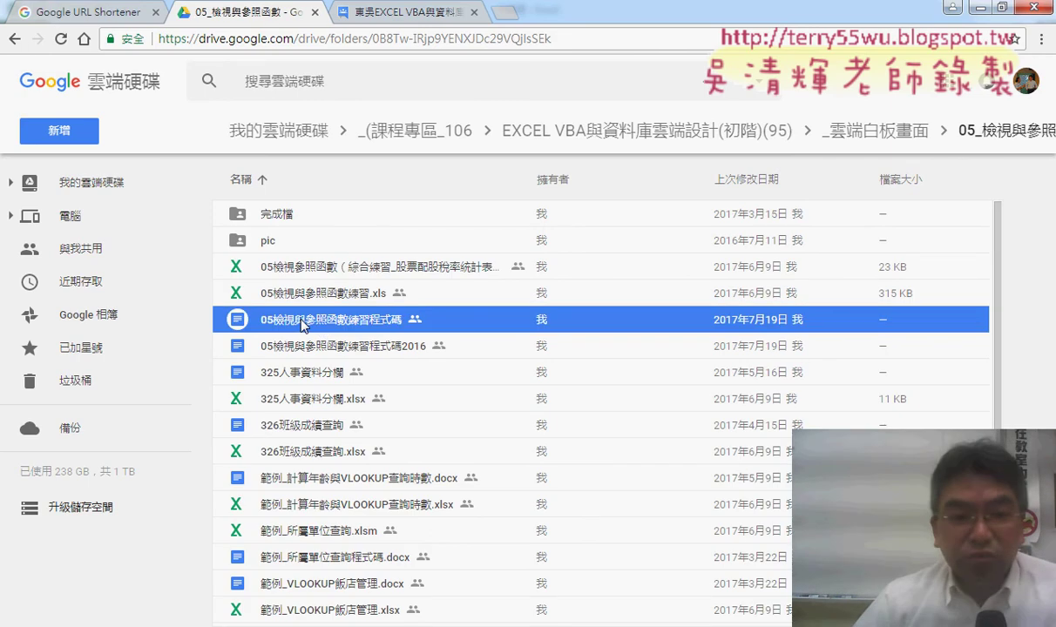
double_click(303, 324)
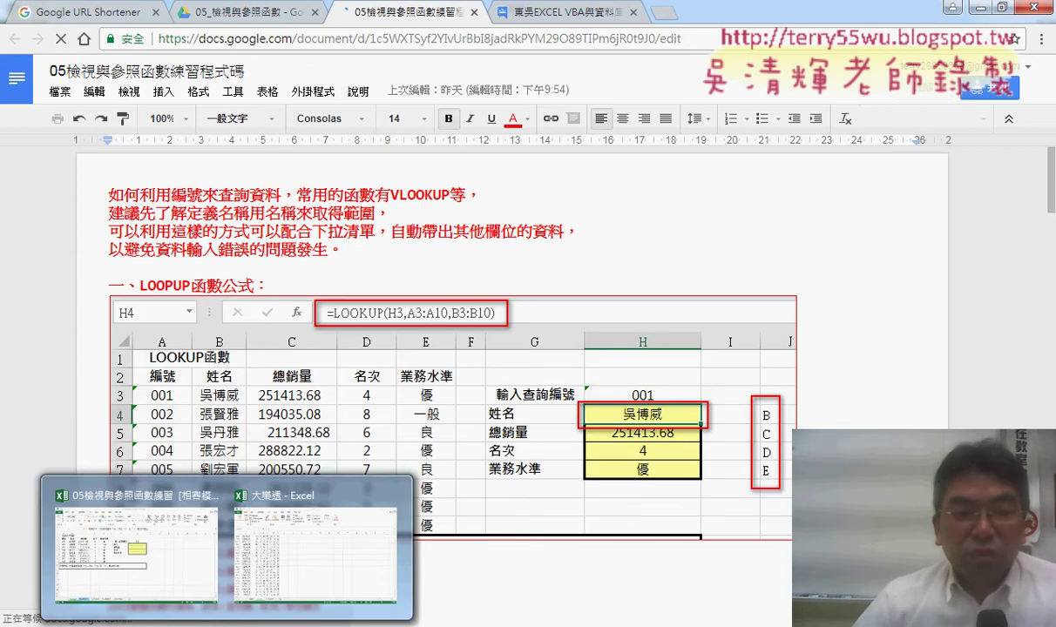
left_click(135, 545)
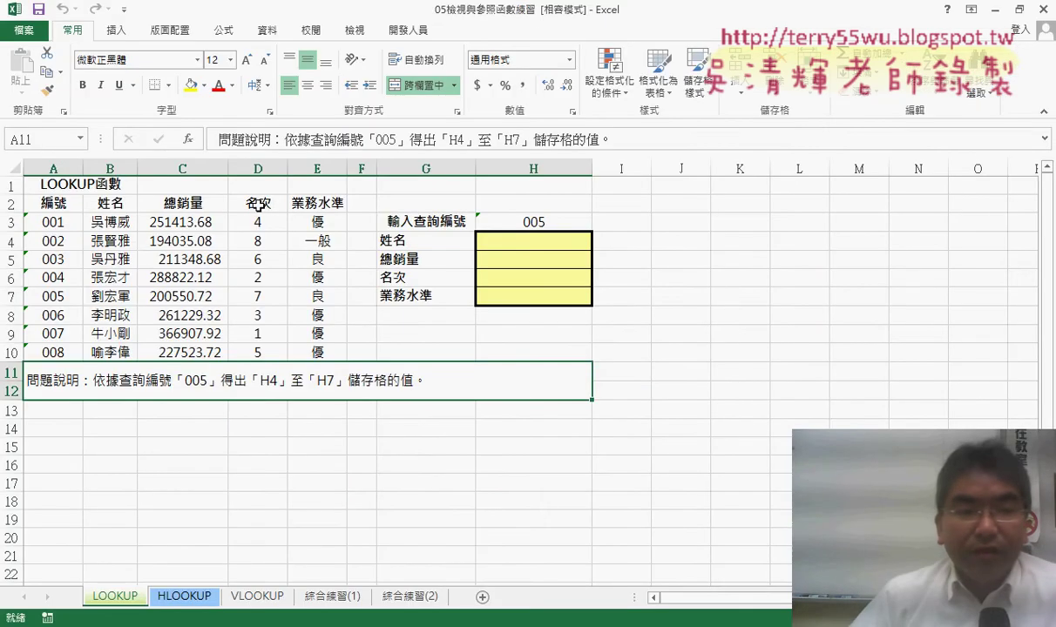
left_click_drag(43, 207, 197, 278)
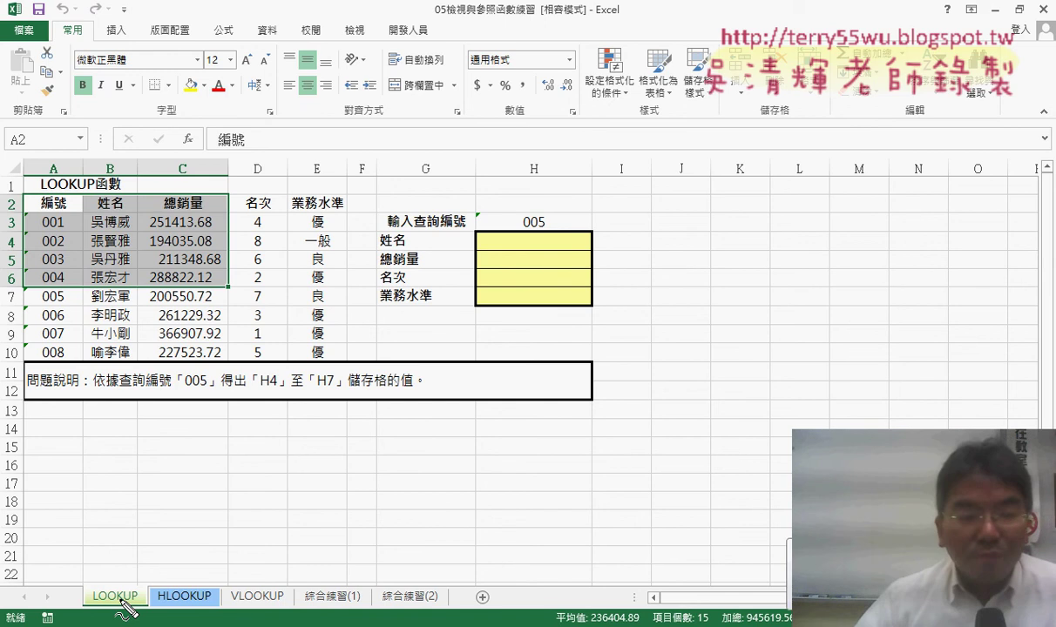
left_click_drag(126, 613, 122, 619)
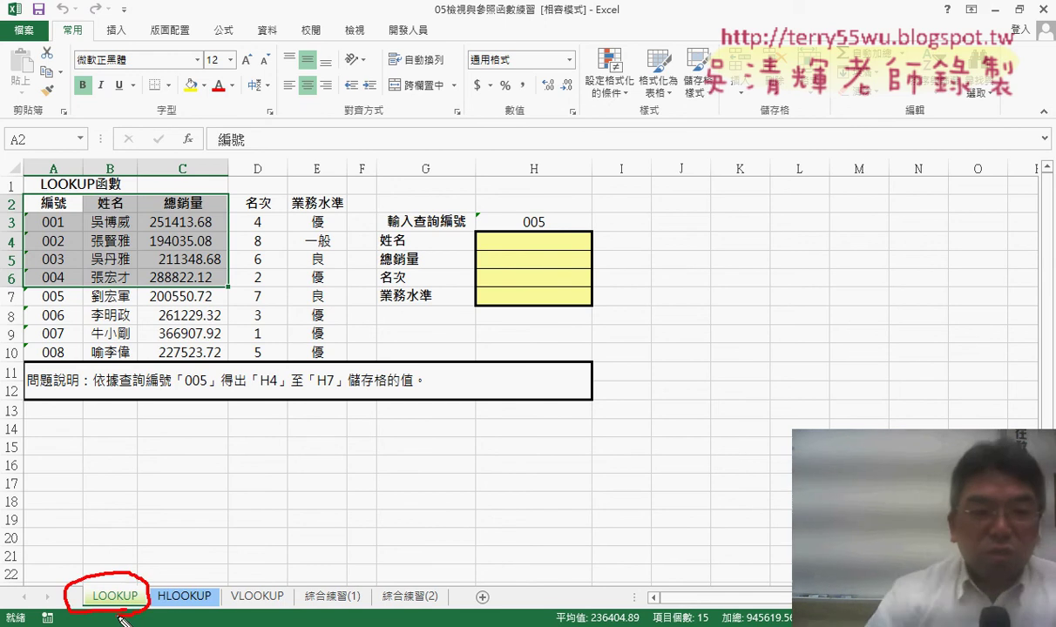
key("Escape")
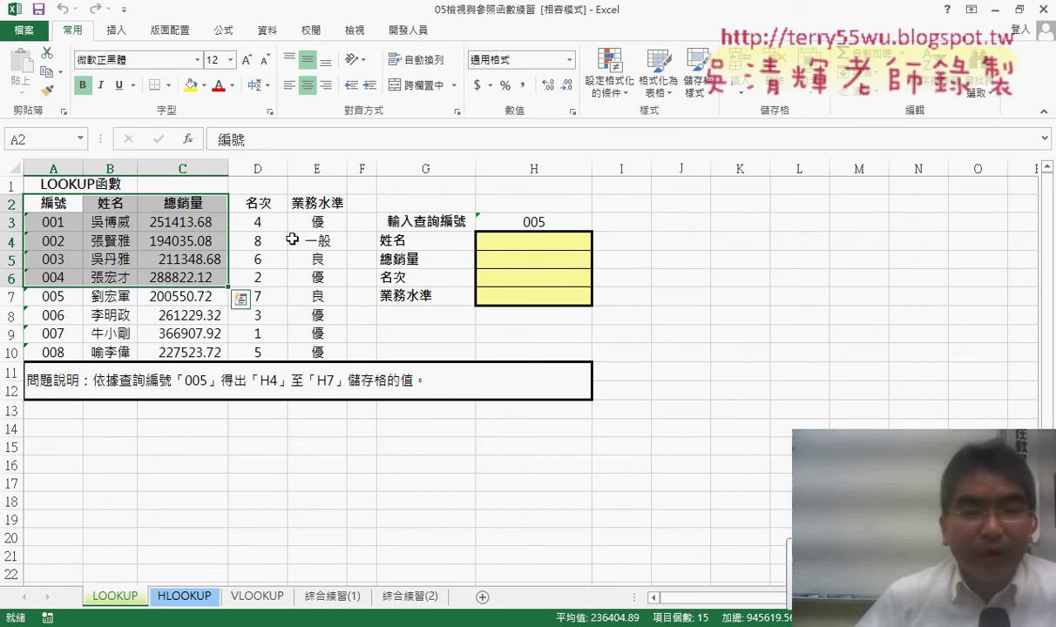
left_click_drag(53, 202, 319, 349)
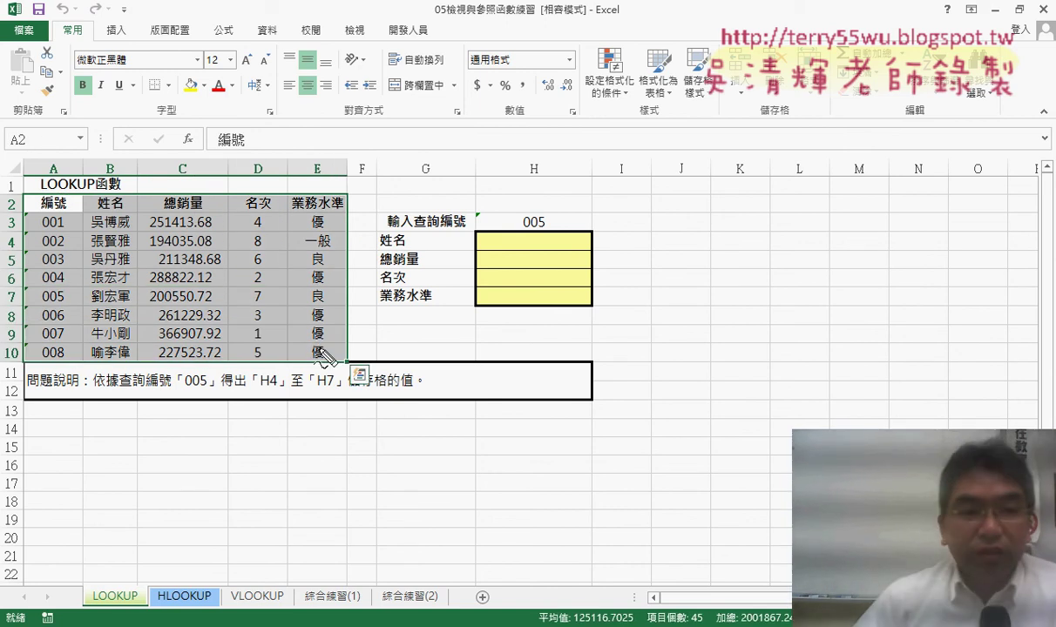
left_click_drag(21, 197, 24, 361)
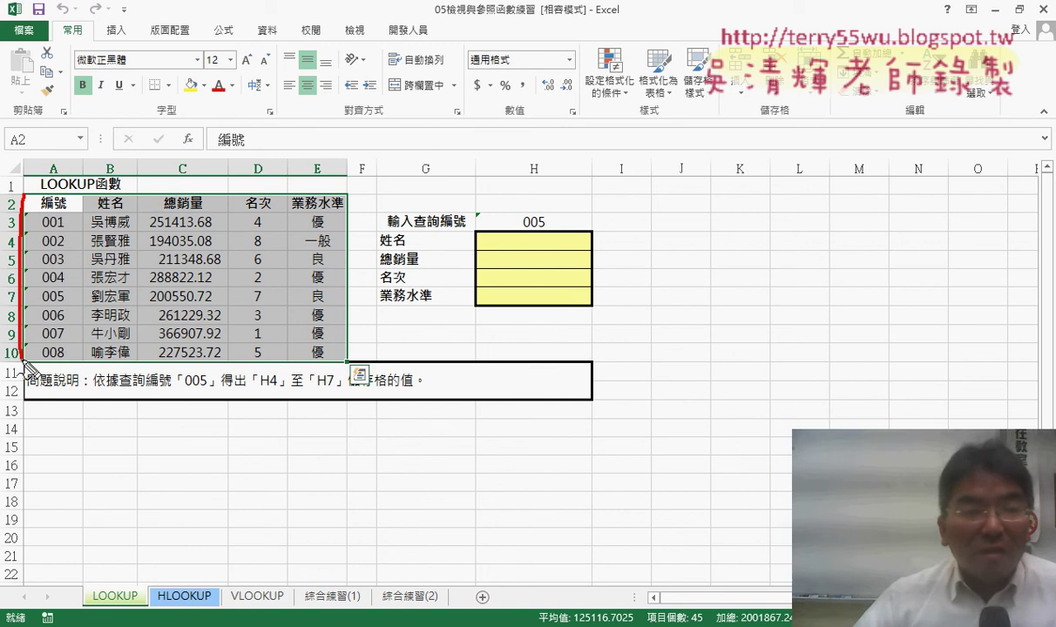
mouse_move(24, 198)
left_mouse_down()
mouse_move(344, 362)
mouse_move(31, 371)
left_mouse_up()
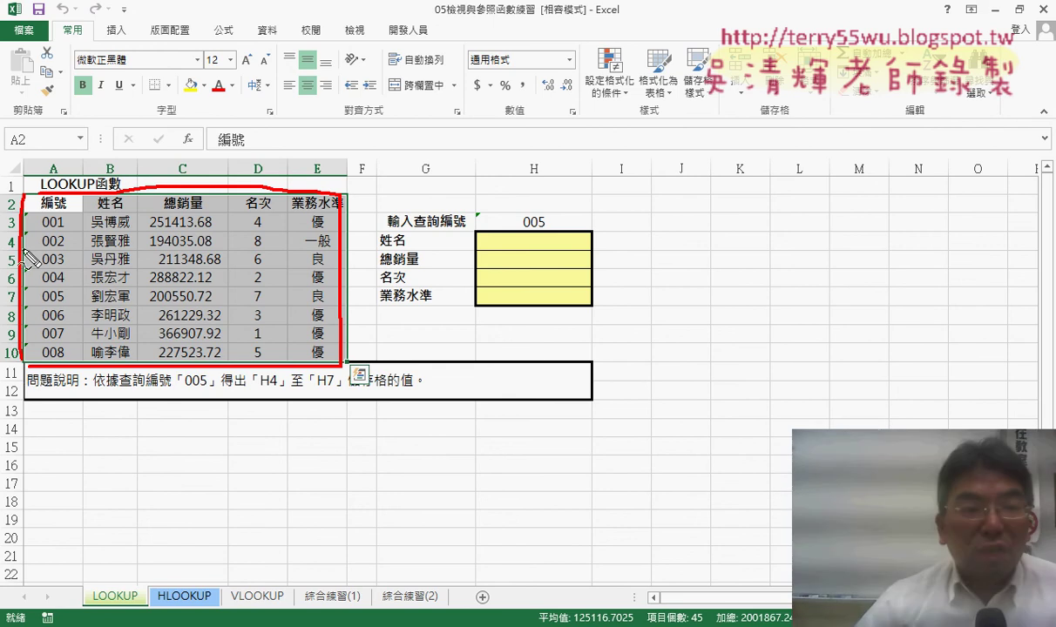
left_click_drag(95, 202, 84, 359)
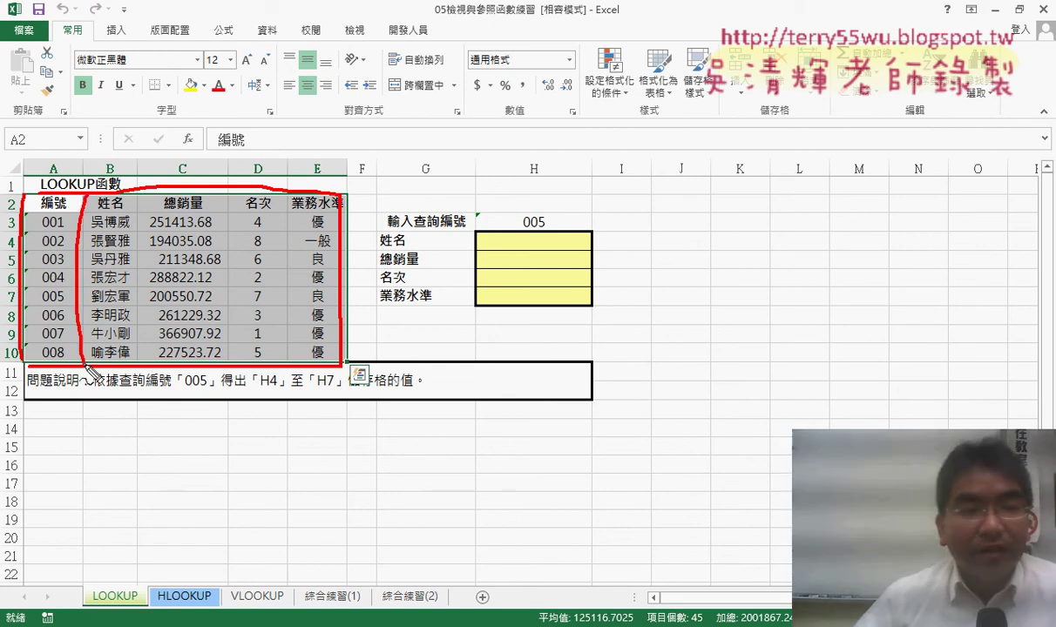
left_click_drag(137, 188, 139, 353)
left_click_drag(225, 186, 236, 369)
left_click_drag(288, 196, 281, 362)
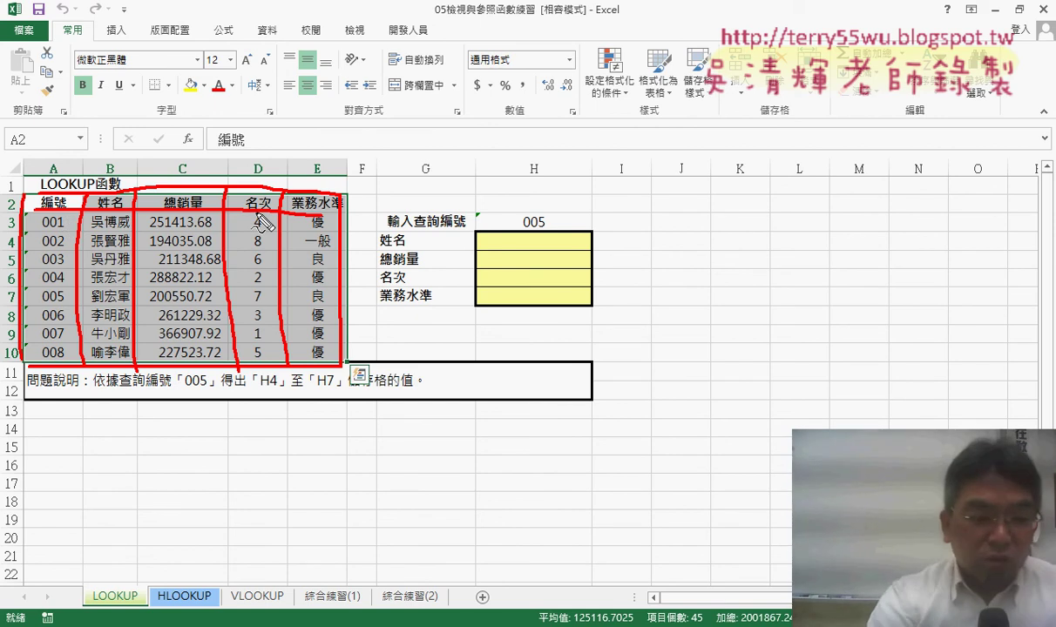
key("Escape")
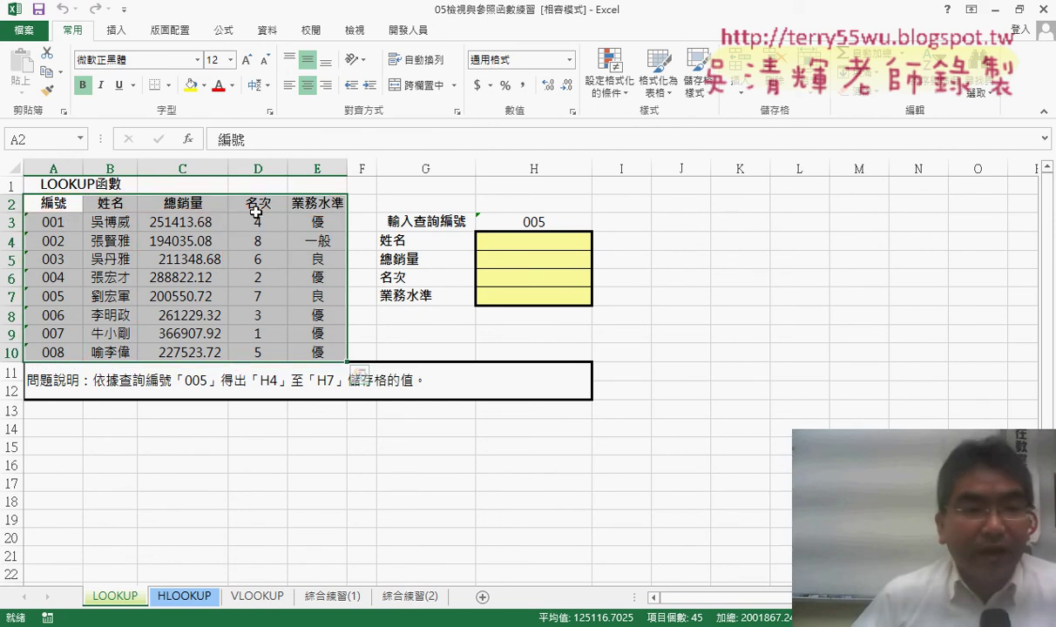
left_click_drag(63, 226, 340, 350)
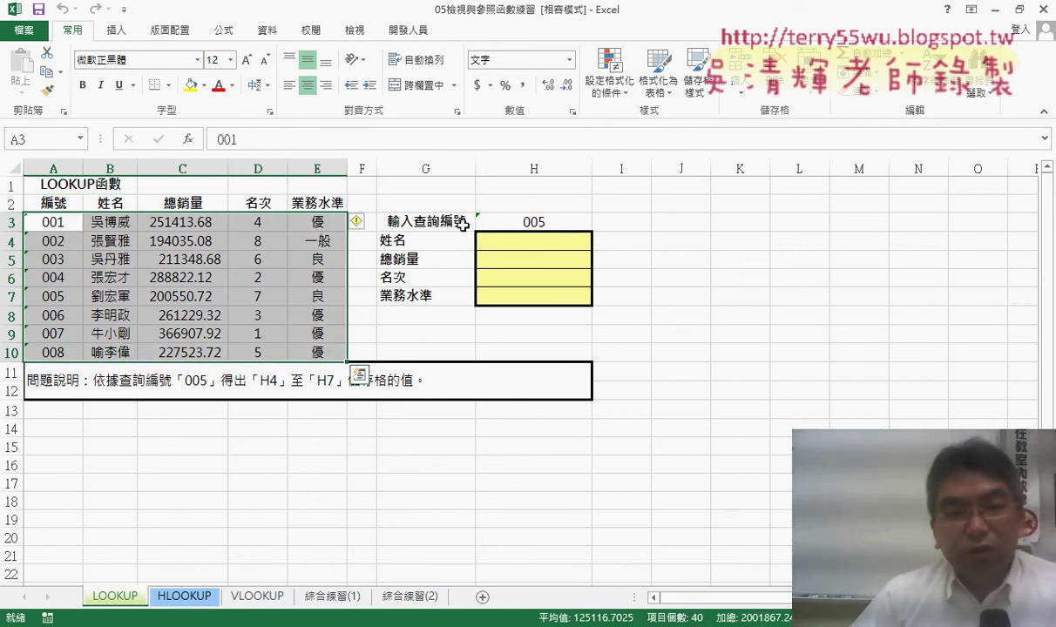
left_click_drag(440, 222, 534, 294)
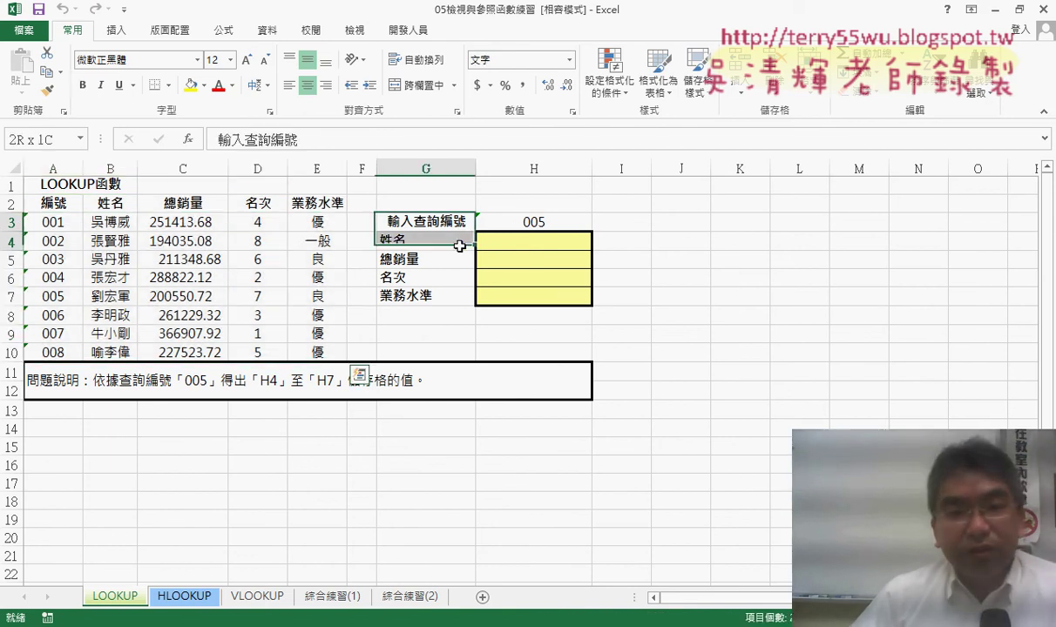
left_click(538, 223)
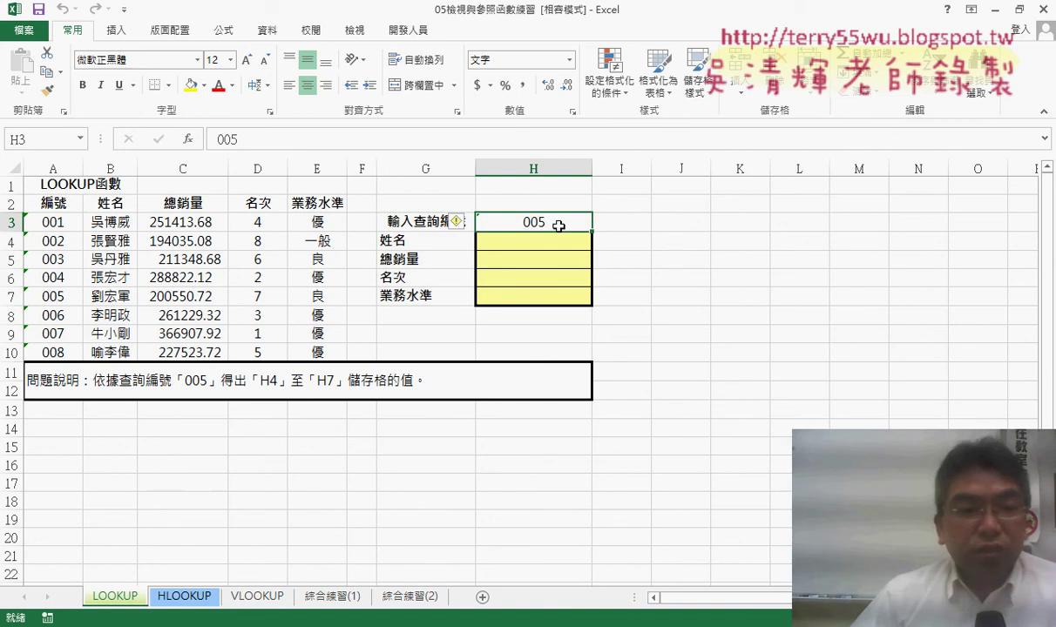
left_click_drag(96, 297, 340, 300)
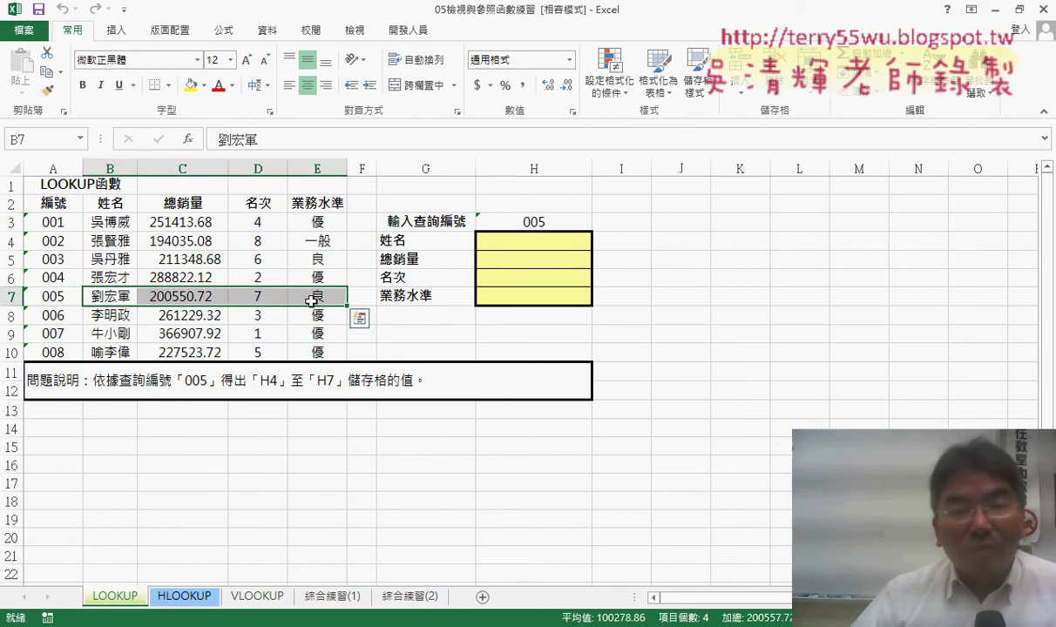
left_click_drag(549, 242, 550, 296)
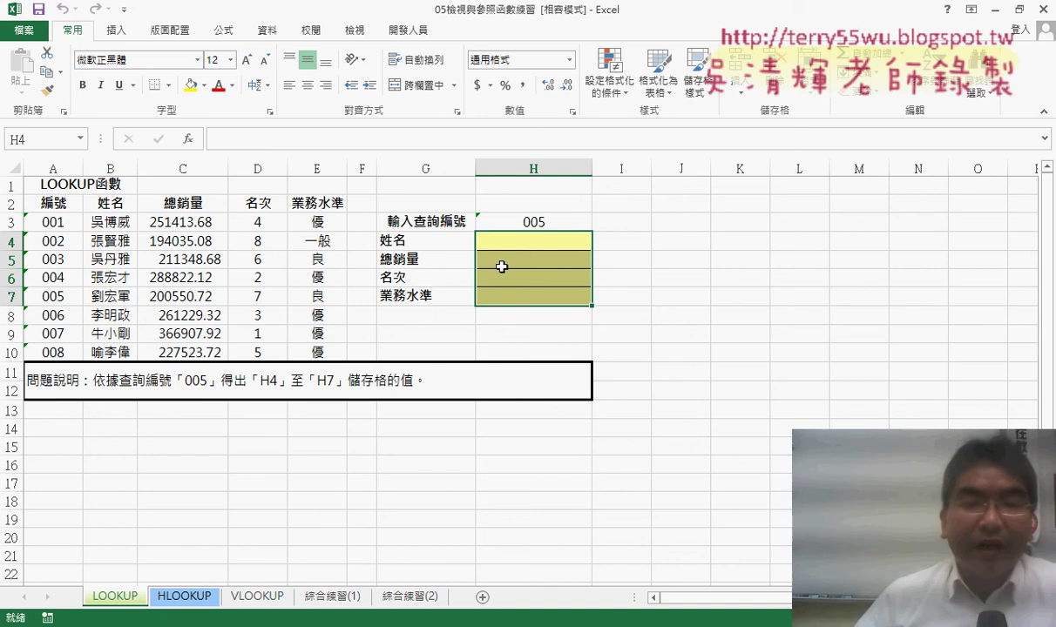
left_click(525, 240)
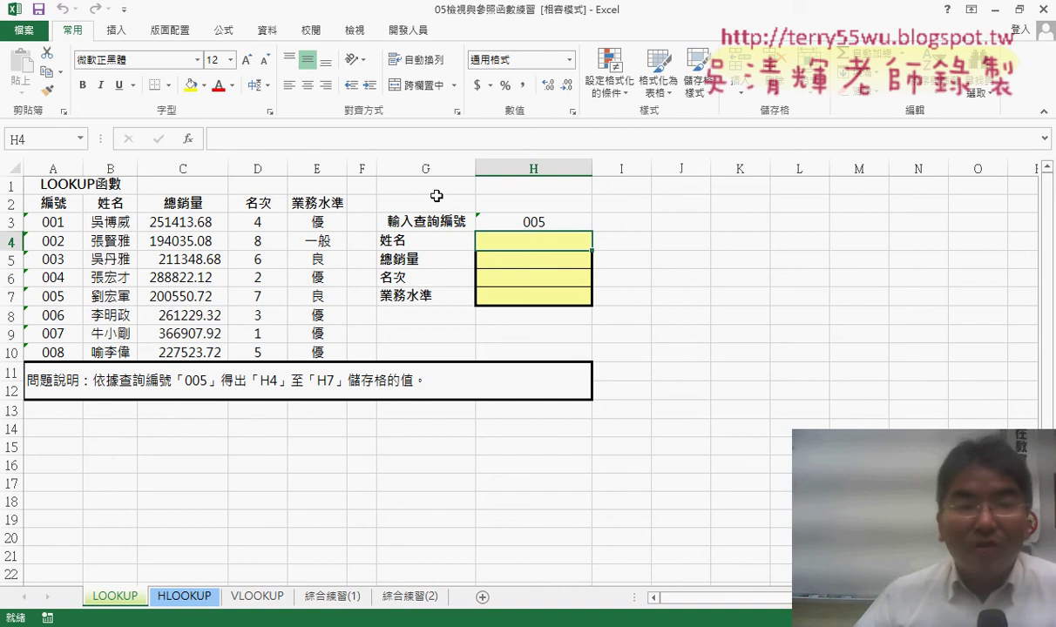
- Insert a function in H4, filter to the 檢視與參照 category and read VLOOKUP's description
left_click(188, 140)
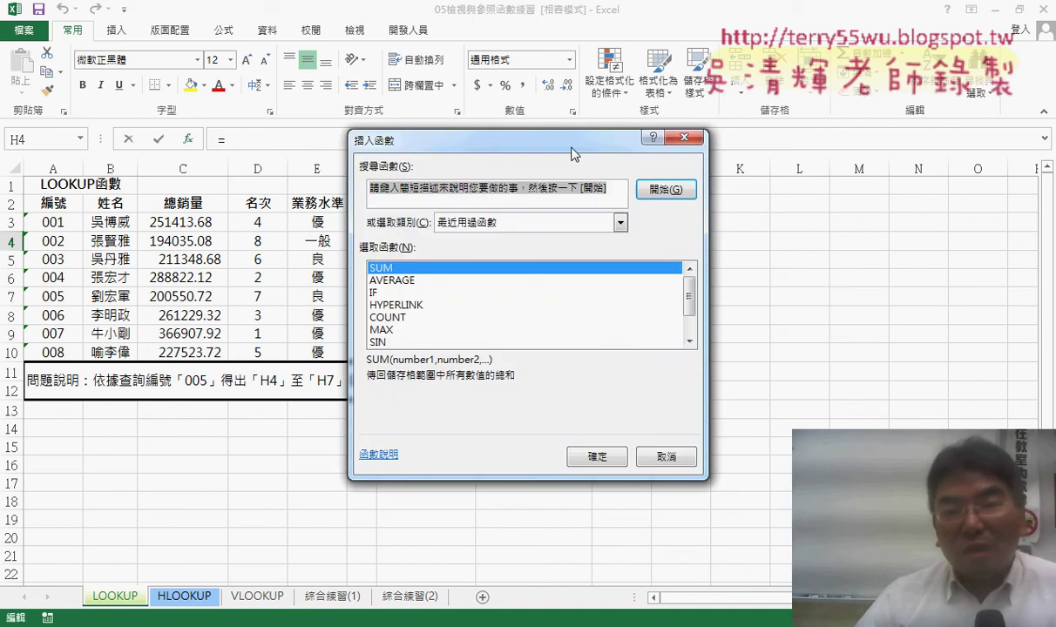
left_click_drag(574, 153, 796, 155)
left_click(766, 209)
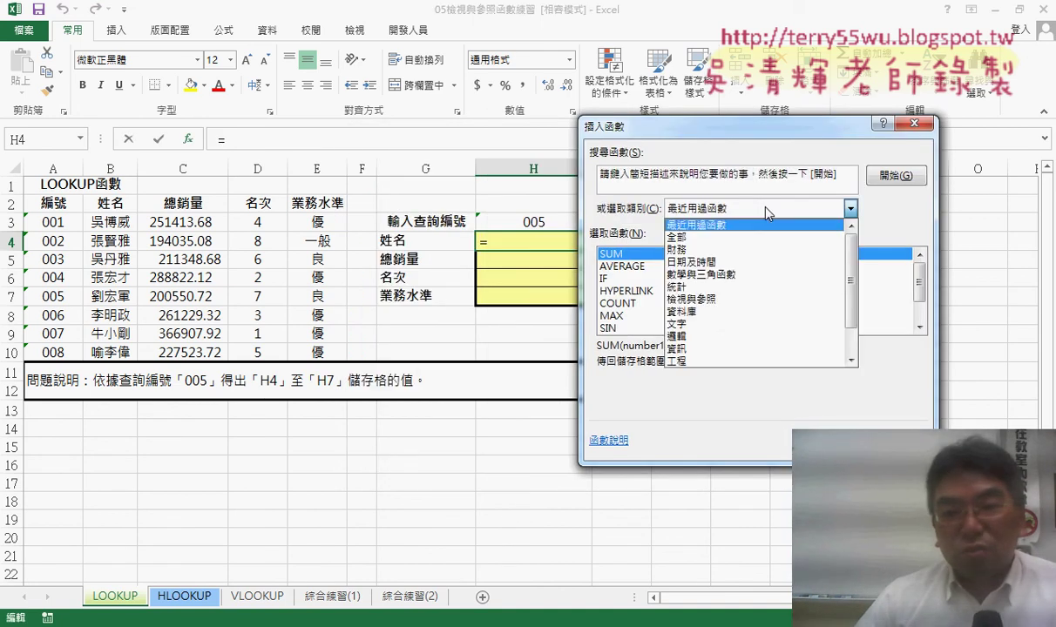
left_click(749, 298)
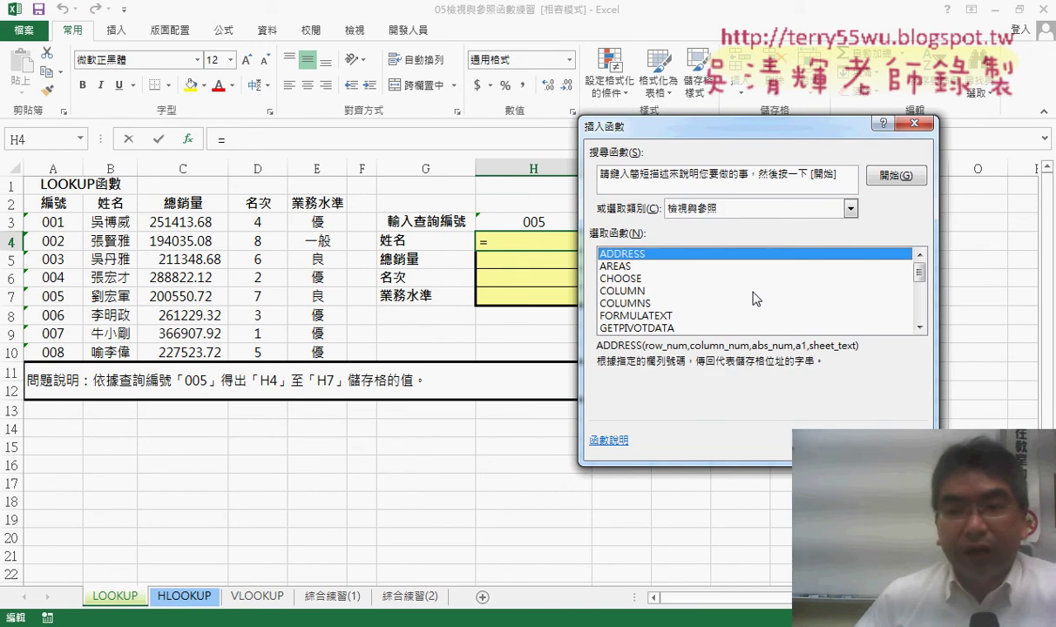
left_click_drag(915, 277, 915, 313)
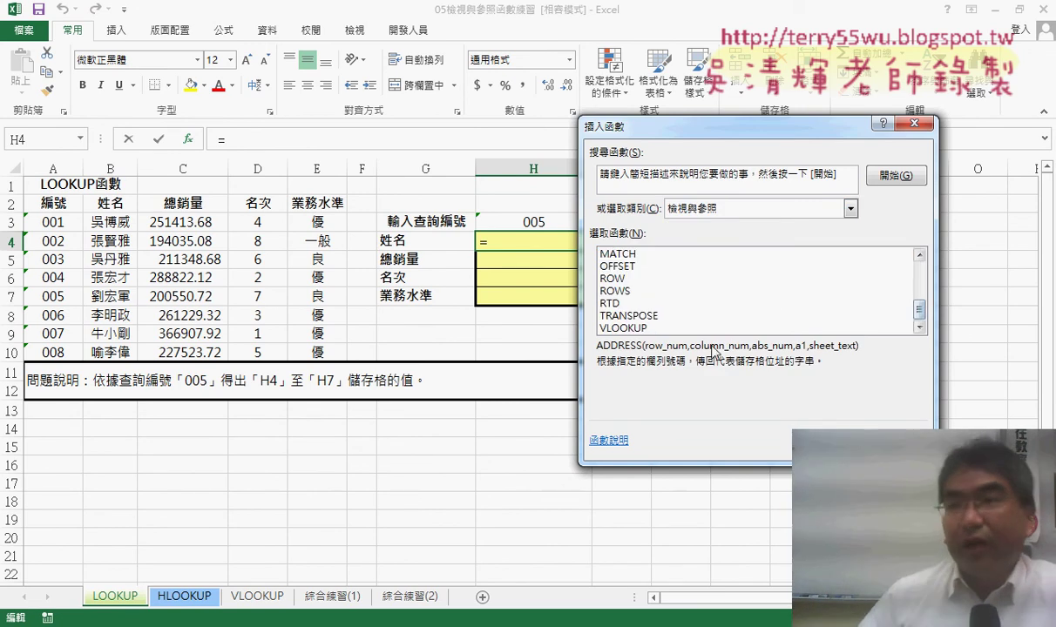
left_click(667, 328)
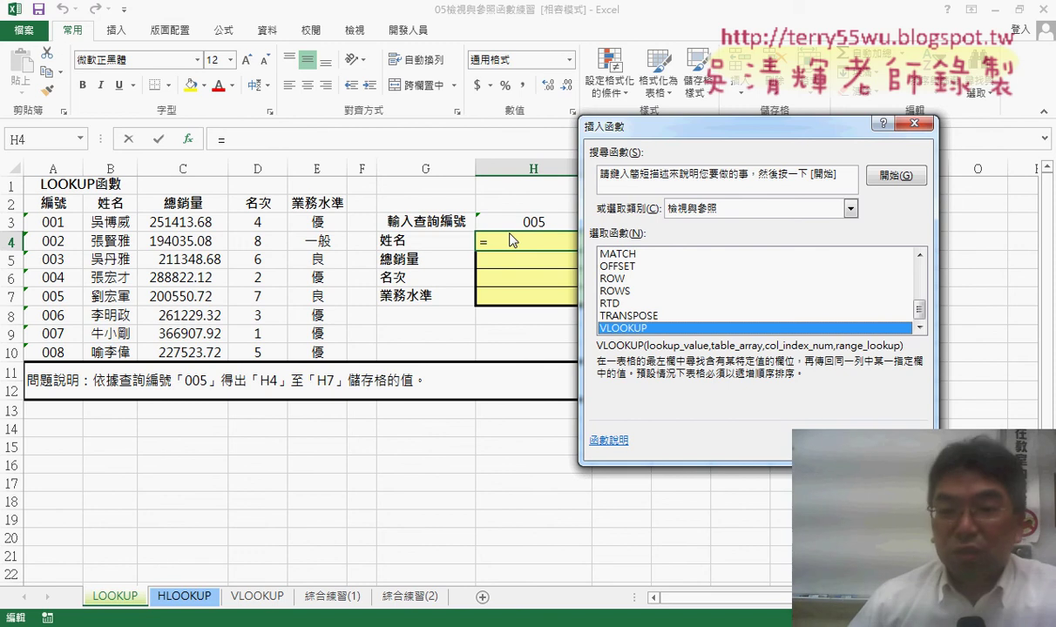
- Read the descriptions of LOOKUP, INDEX, OFFSET and INDIRECT in the list
left_click(919, 255)
left_click(919, 254)
left_click(652, 291)
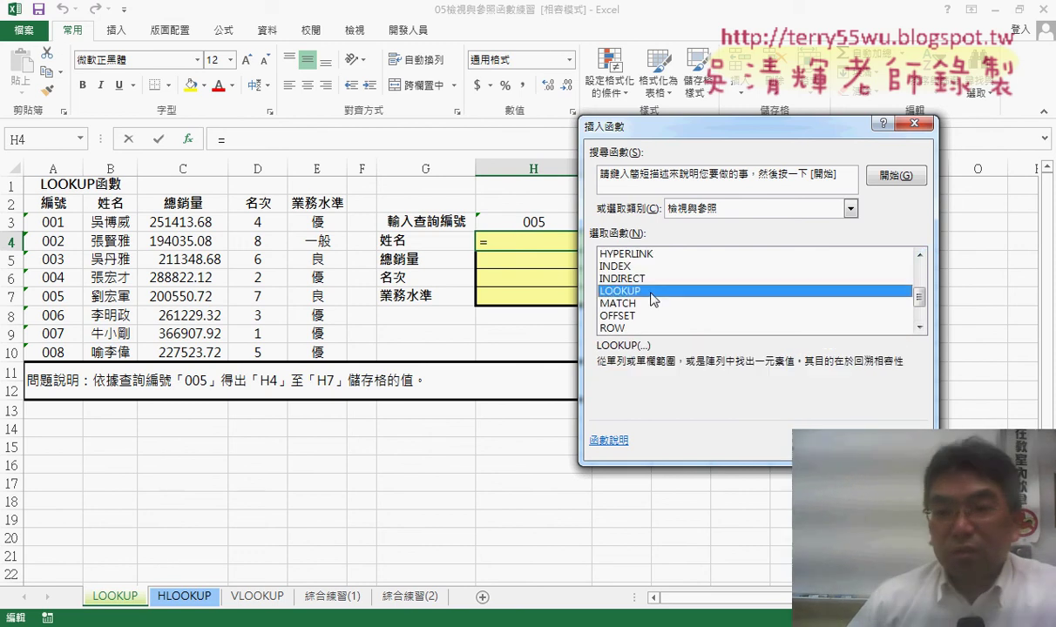
left_click(645, 267)
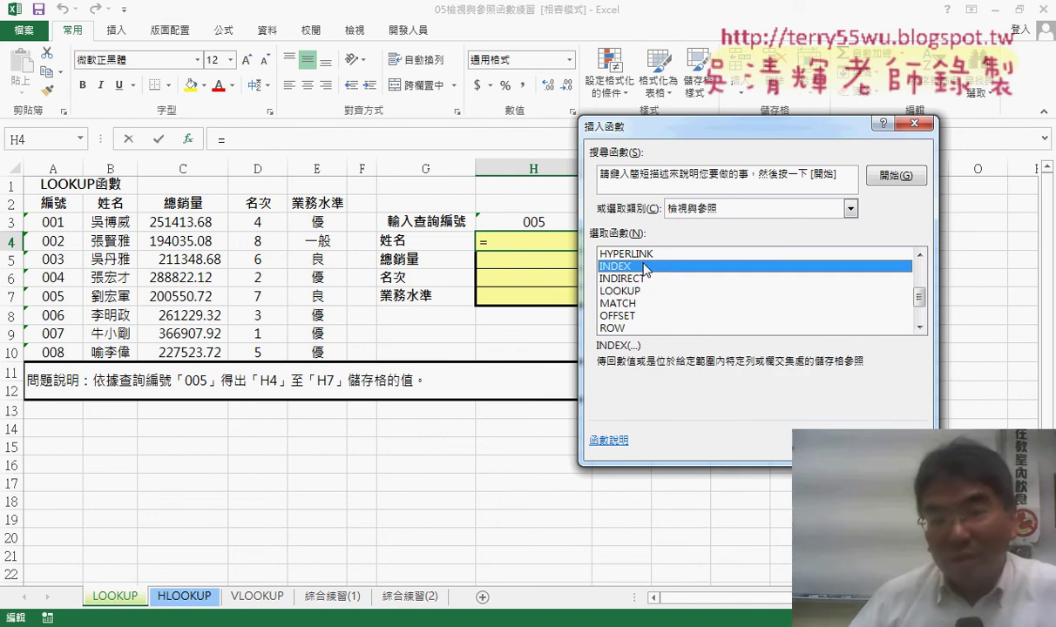
left_click(635, 315)
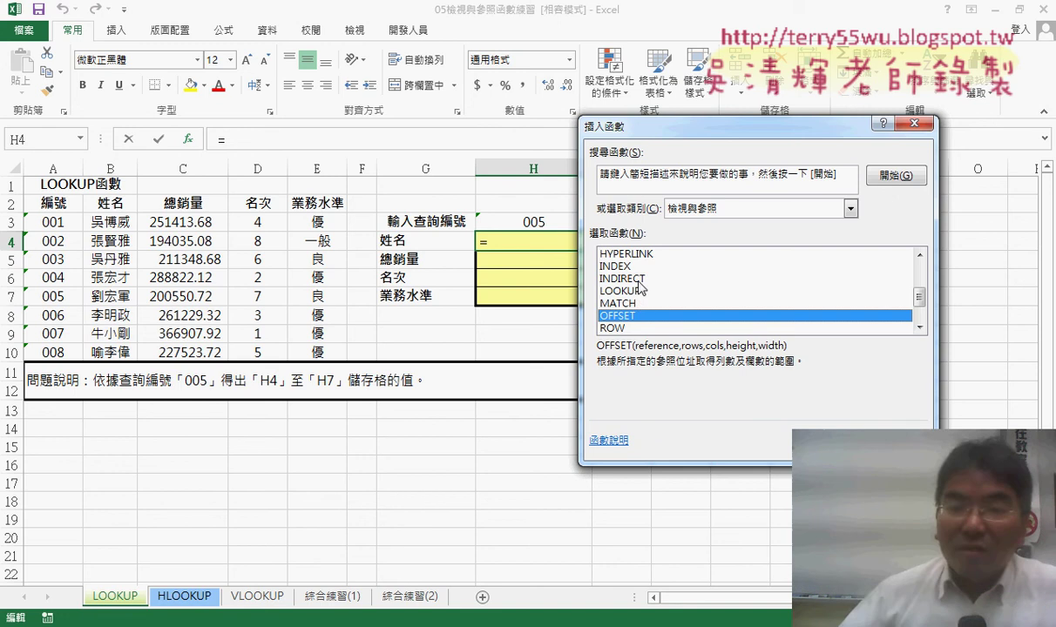
left_click(637, 280)
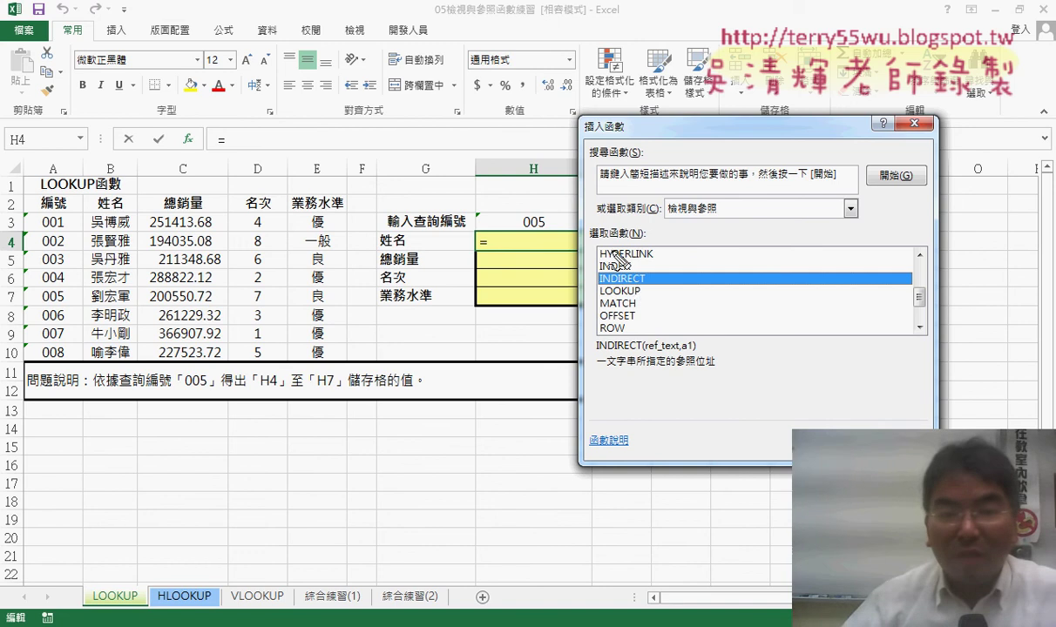
left_click_drag(361, 163, 353, 371)
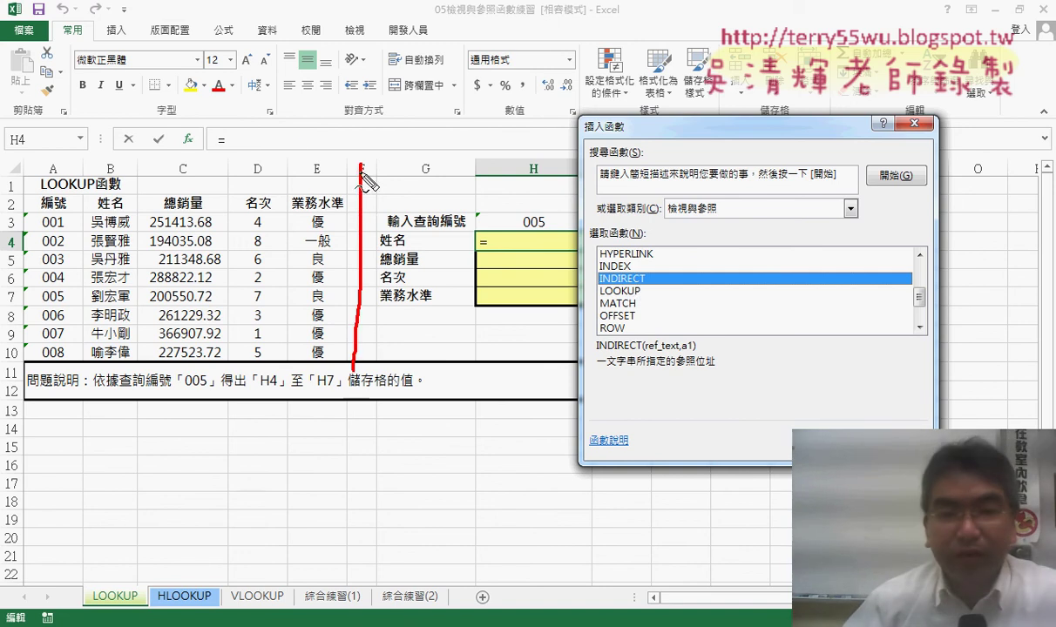
left_click_drag(362, 173, 287, 194)
left_click_drag(366, 175, 422, 193)
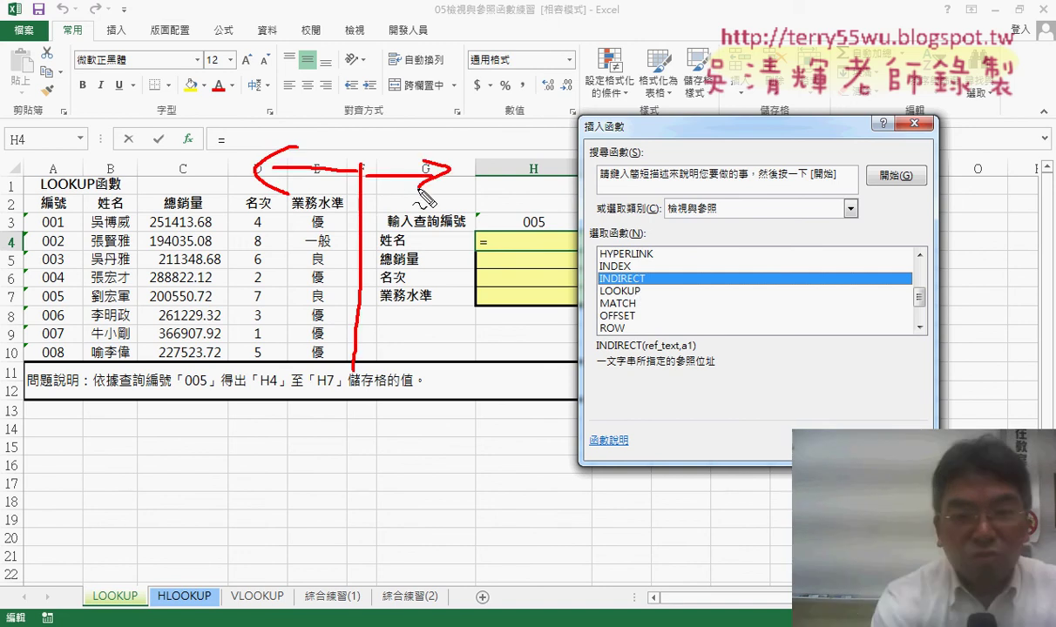
key("Escape")
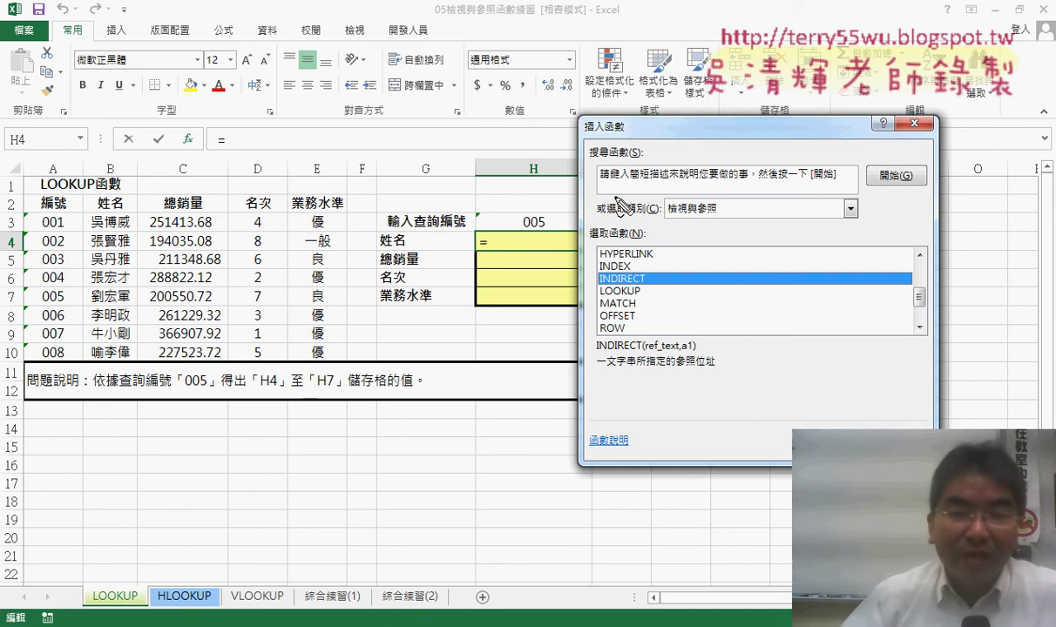
left_click_drag(549, 214, 552, 230)
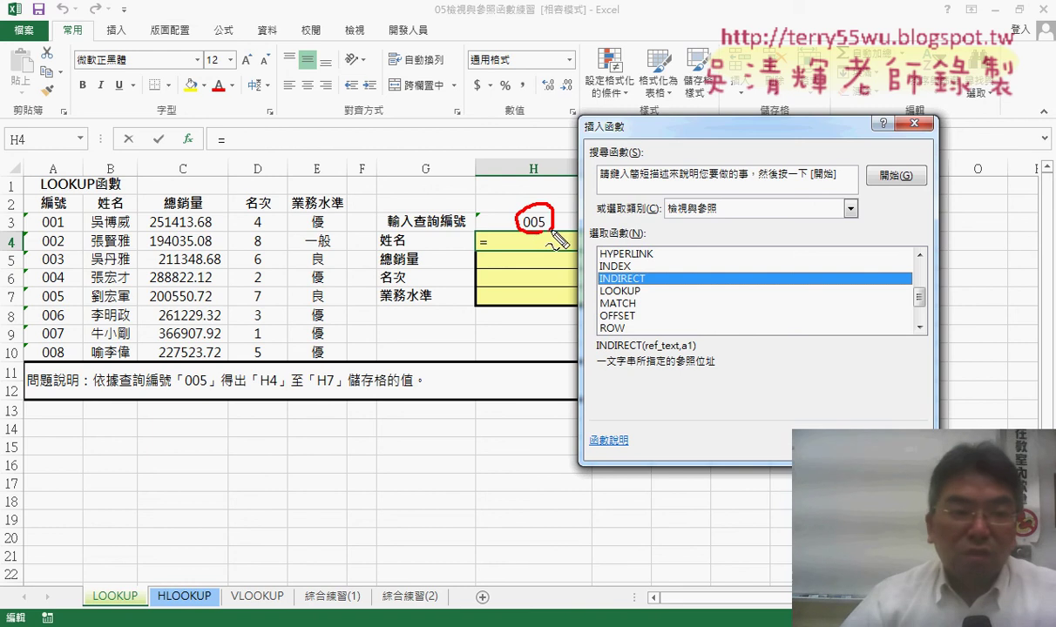
left_click_drag(39, 210, 18, 228)
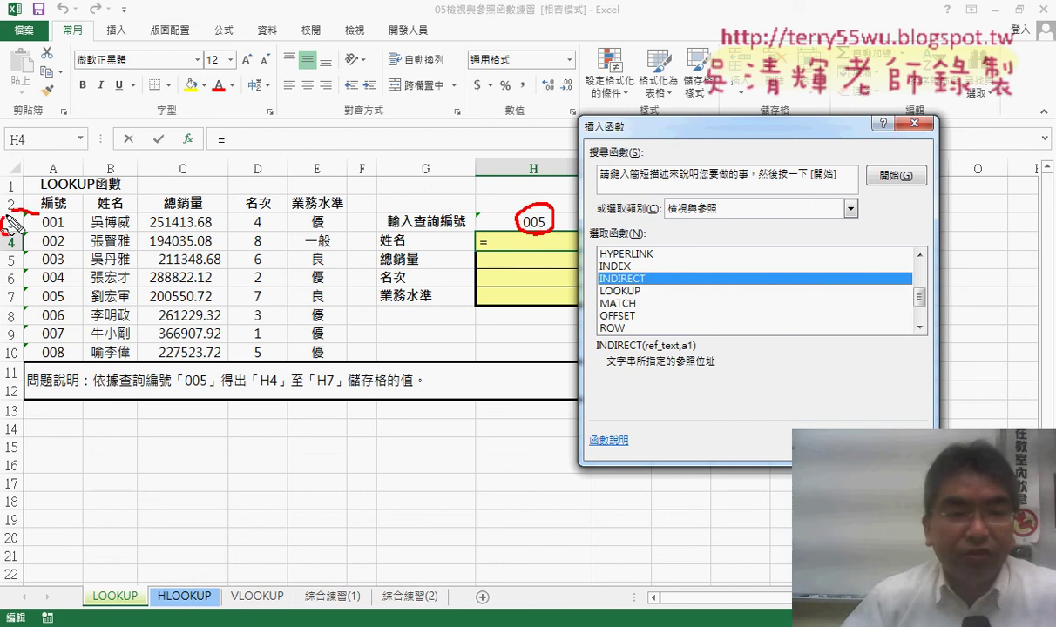
left_click_drag(9, 355, 30, 345)
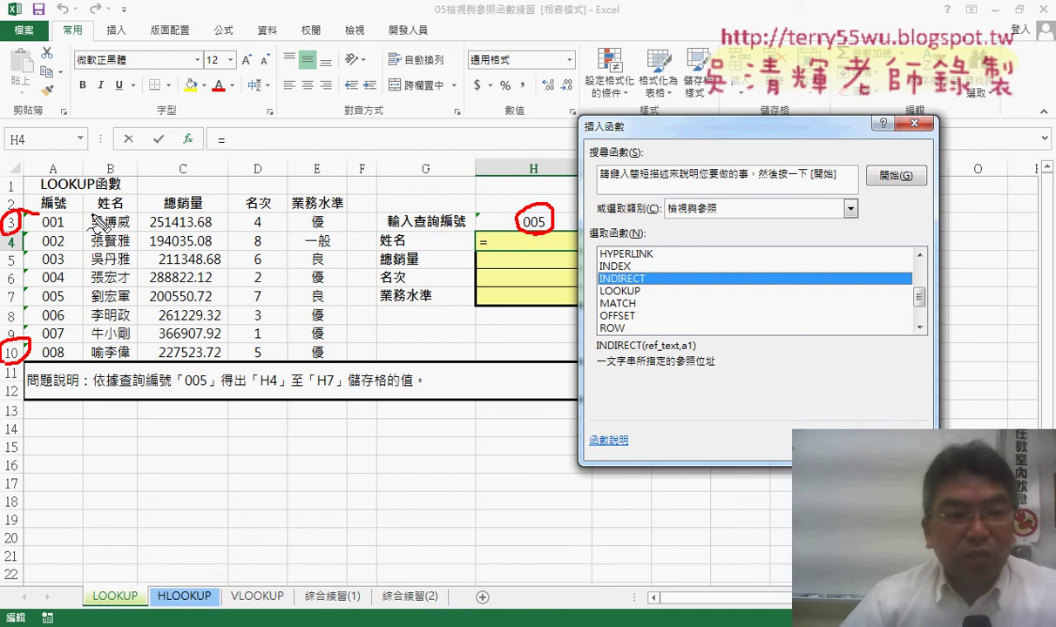
left_click_drag(68, 177, 61, 159)
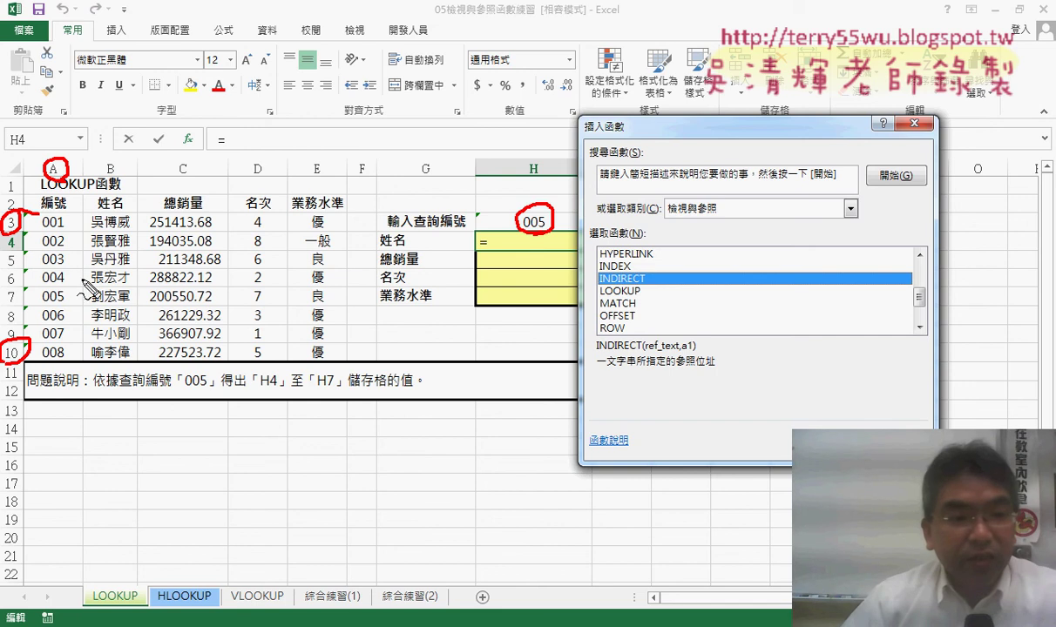
mouse_move(87, 285)
left_mouse_down()
mouse_move(87, 310)
mouse_move(166, 296)
mouse_move(92, 300)
left_mouse_up()
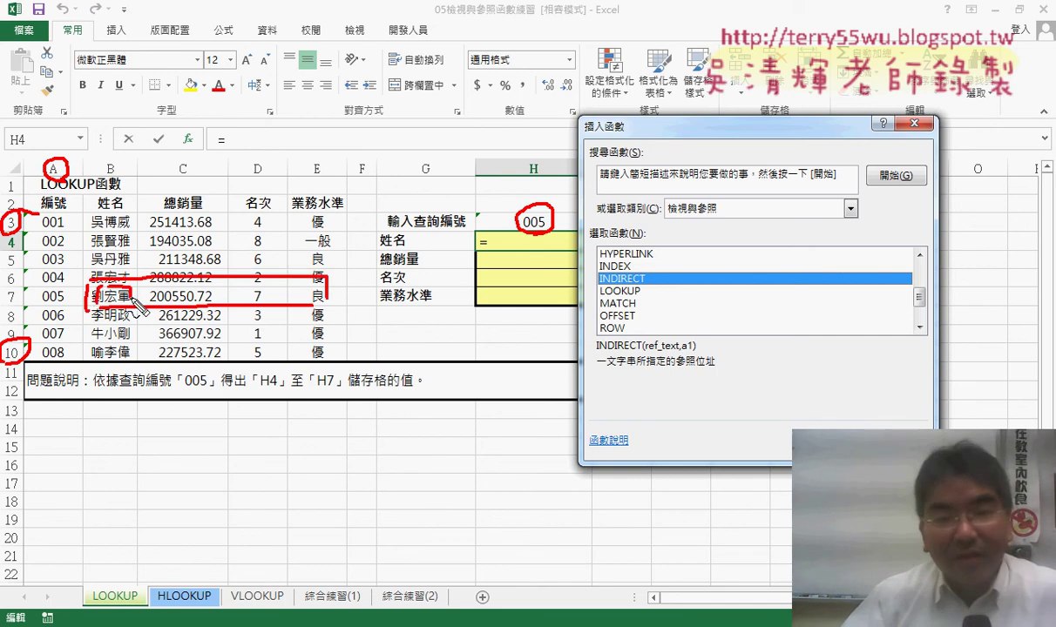
left_click_drag(554, 264, 523, 229)
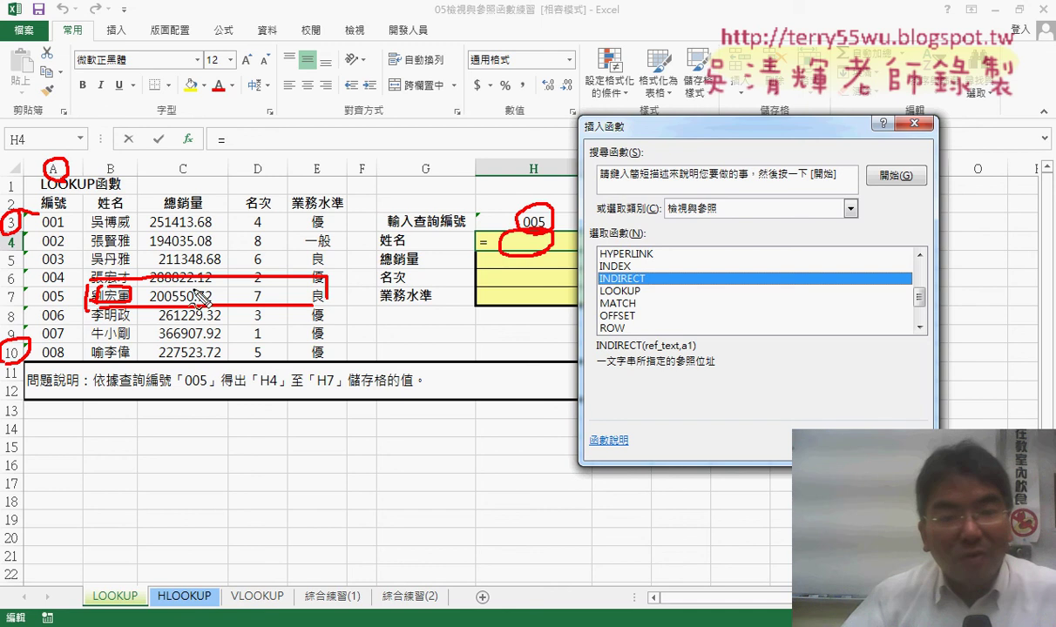
mouse_move(106, 287)
left_mouse_down()
mouse_move(218, 225)
mouse_move(480, 246)
left_mouse_up()
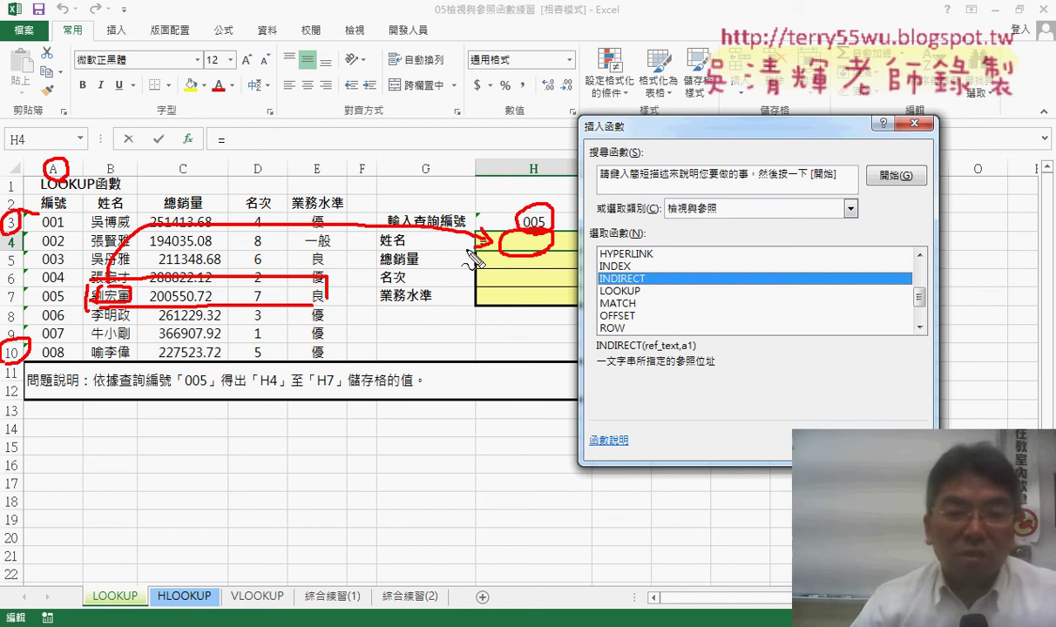
key("Escape")
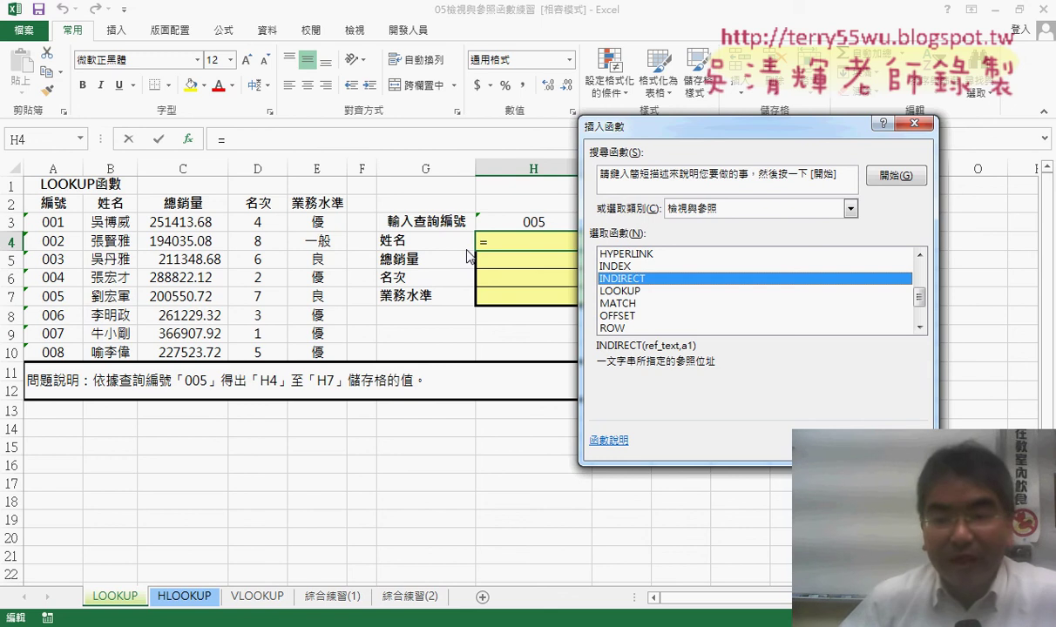
- Enter the vector-form =LOOKUP(H3,A3:A10,B3:B10) in H4 to return the salesperson's name
left_click(630, 291)
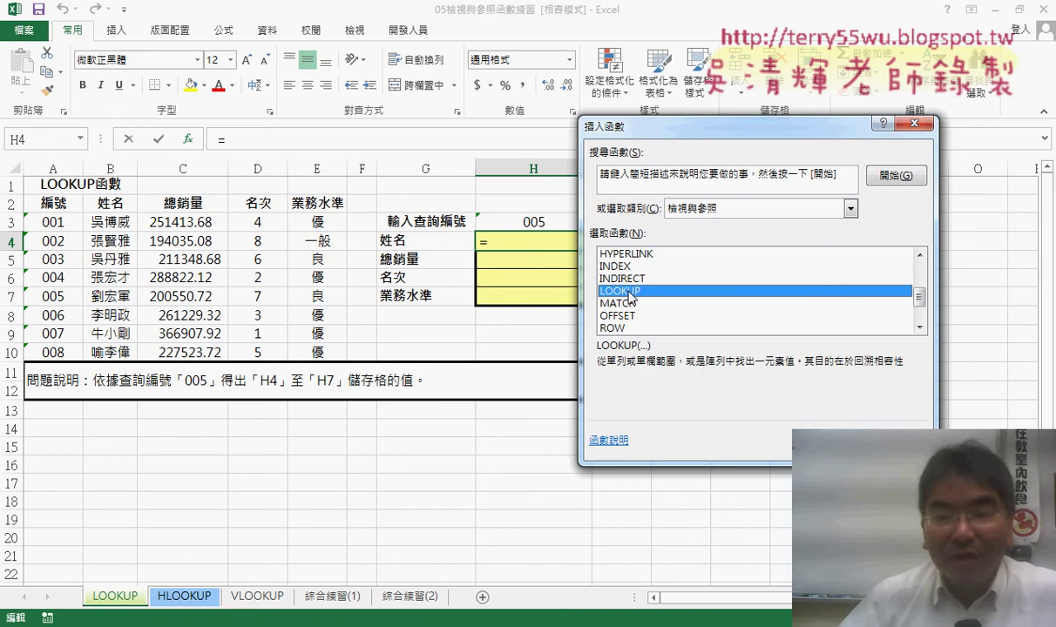
left_click(821, 456)
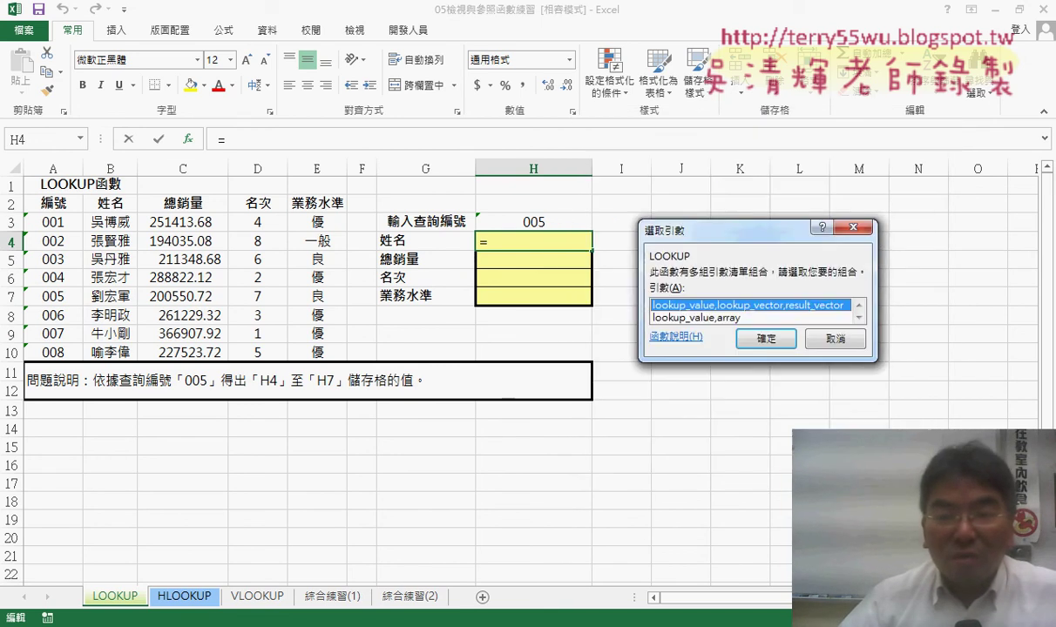
left_click(767, 340)
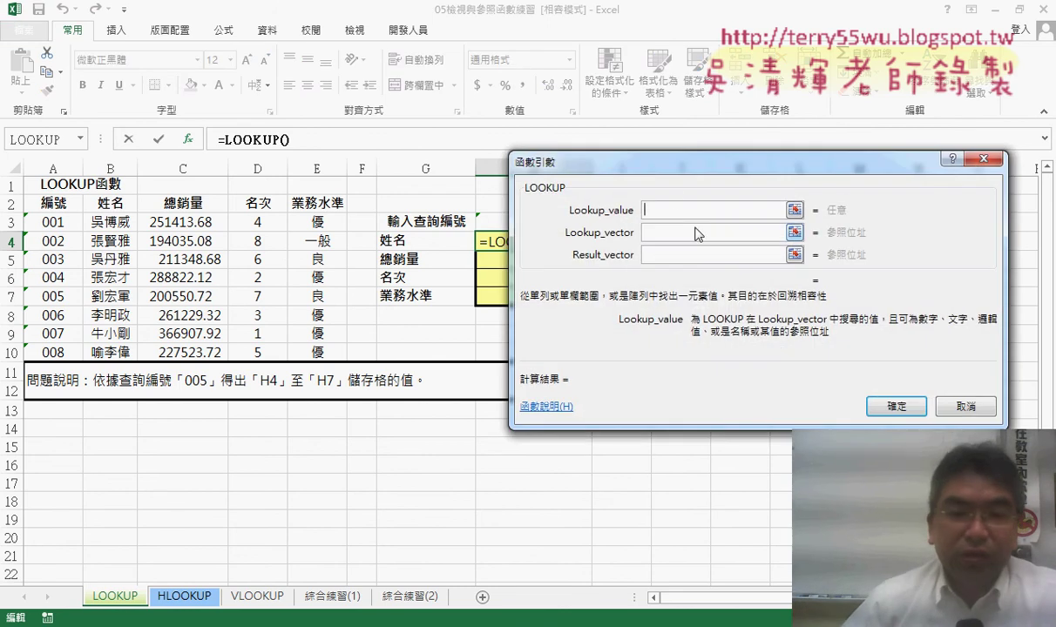
left_click_drag(630, 160, 725, 162)
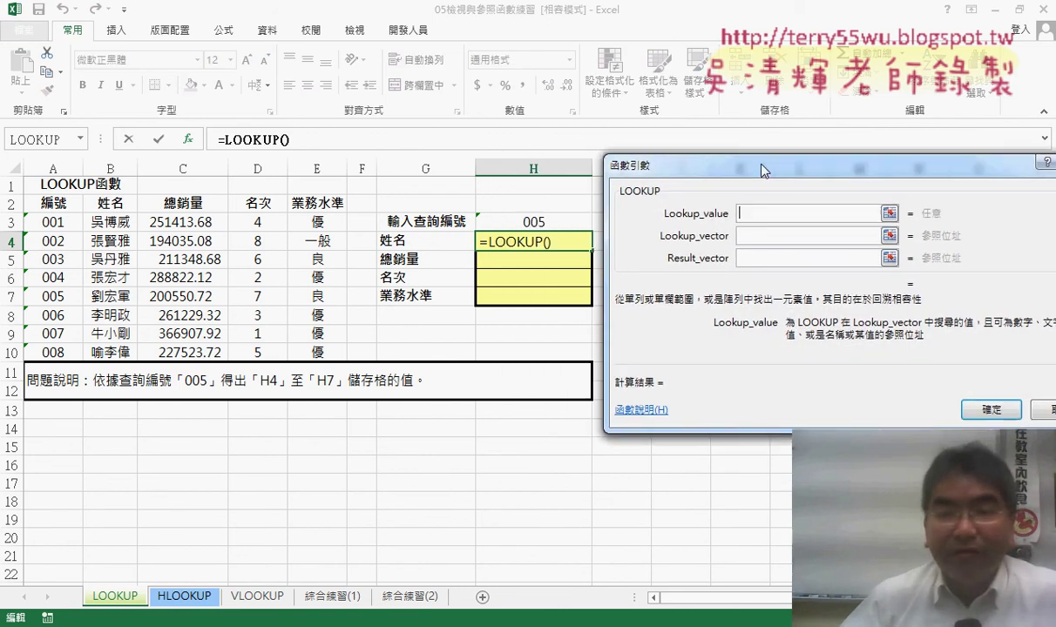
left_click(762, 215)
left_click(561, 220)
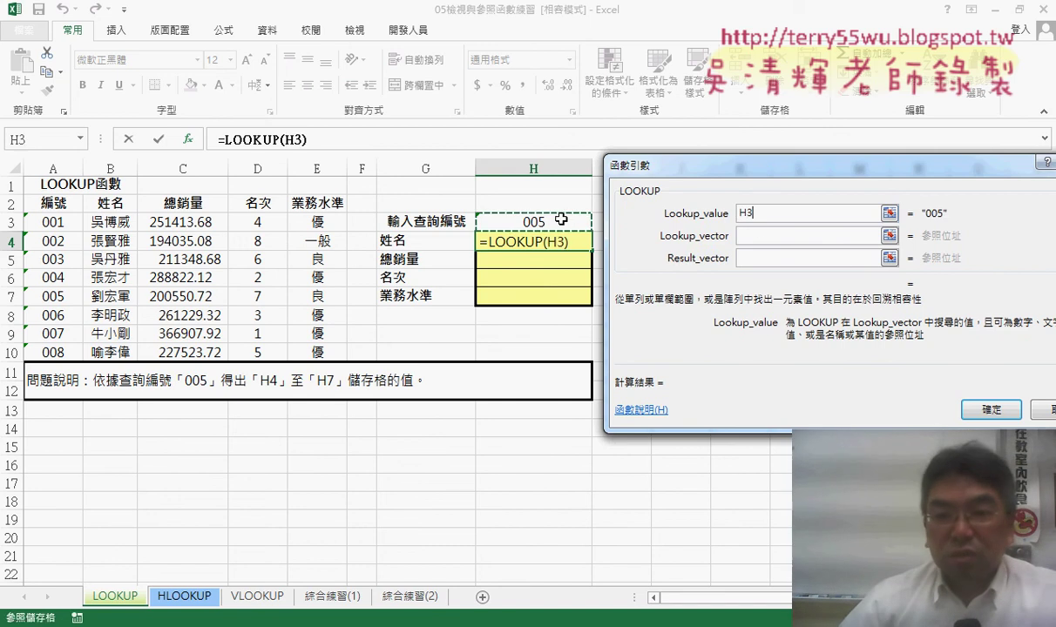
left_click(727, 241)
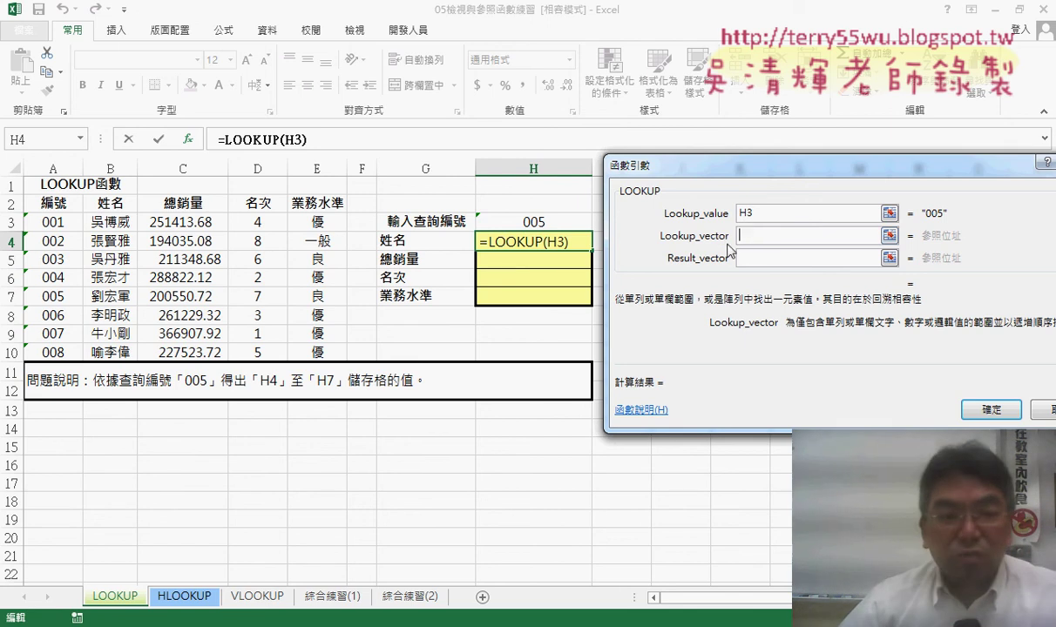
left_click_drag(63, 218, 54, 349)
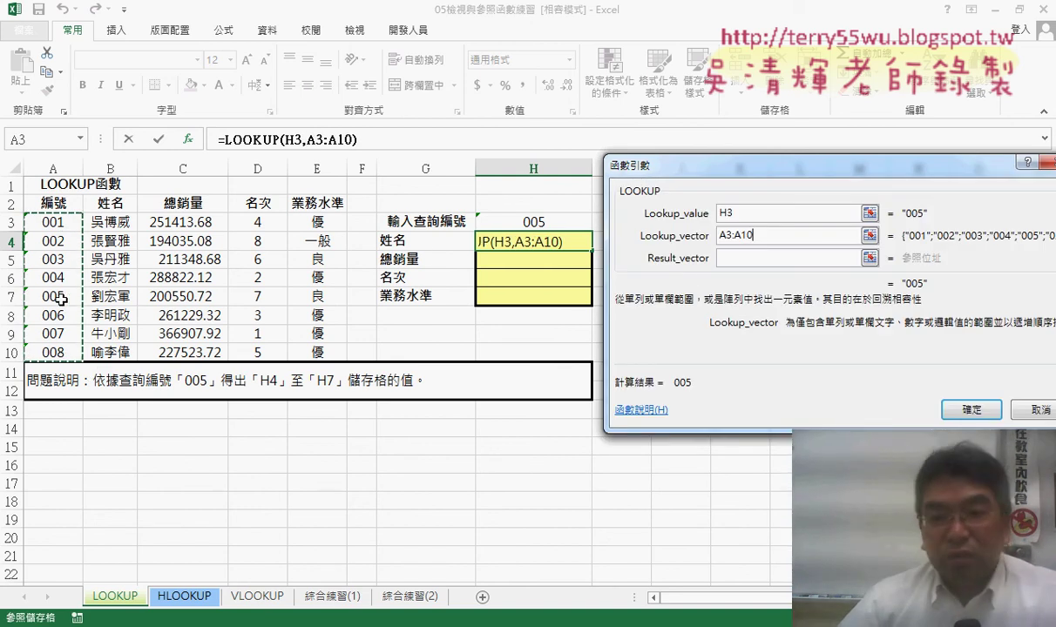
left_click(726, 260)
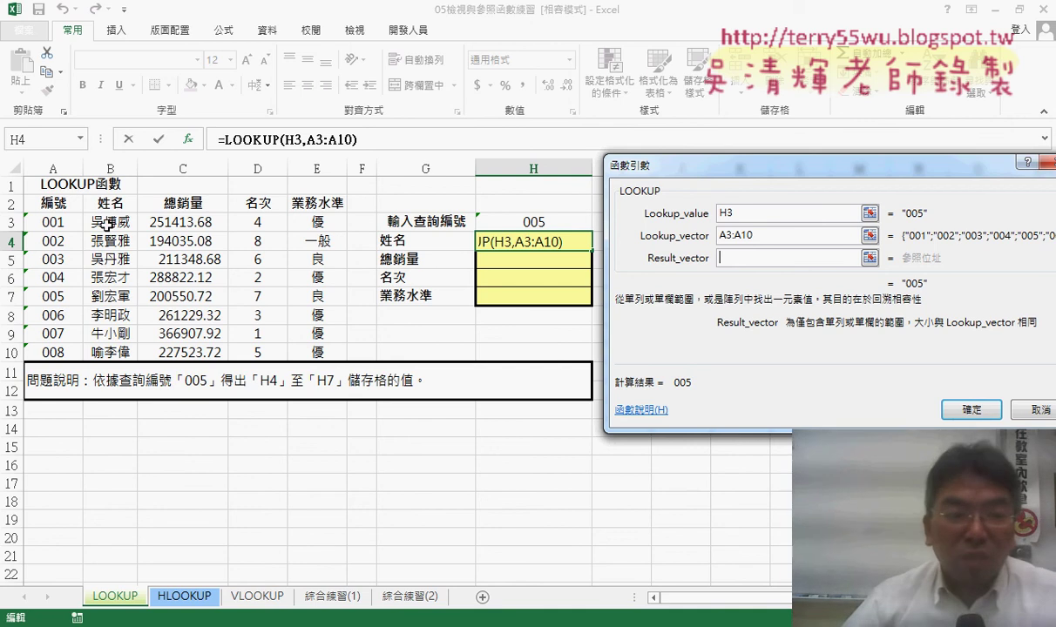
left_click_drag(107, 223, 106, 350)
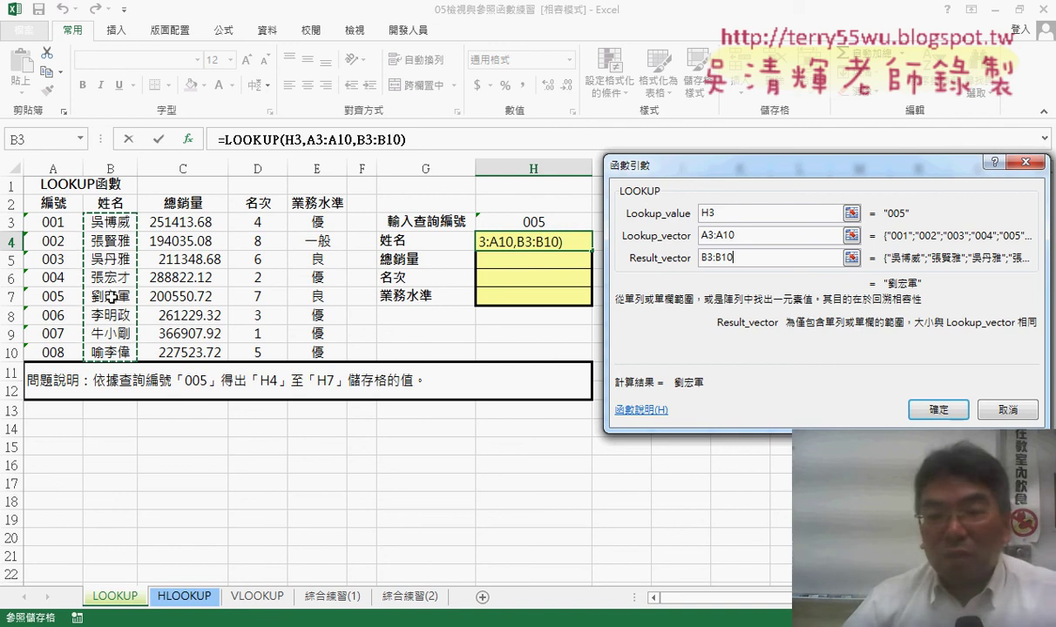
left_click(939, 411)
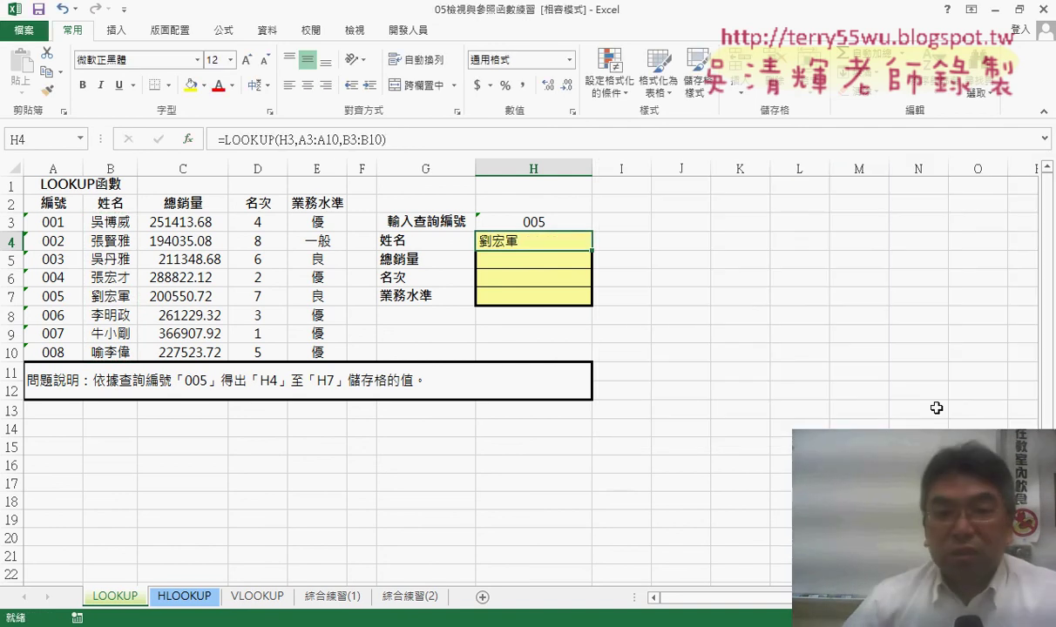
- Copy H4's LOOKUP formula text from the formula bar and move to H5
left_click(375, 140)
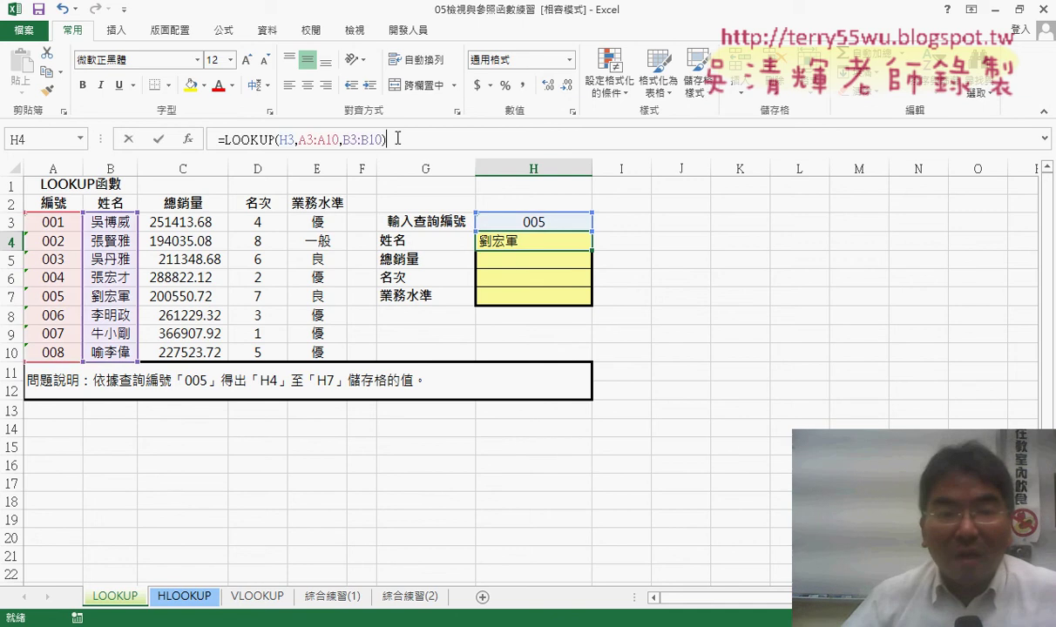
left_click_drag(375, 140, 220, 139)
right_click(270, 145)
left_click(310, 168)
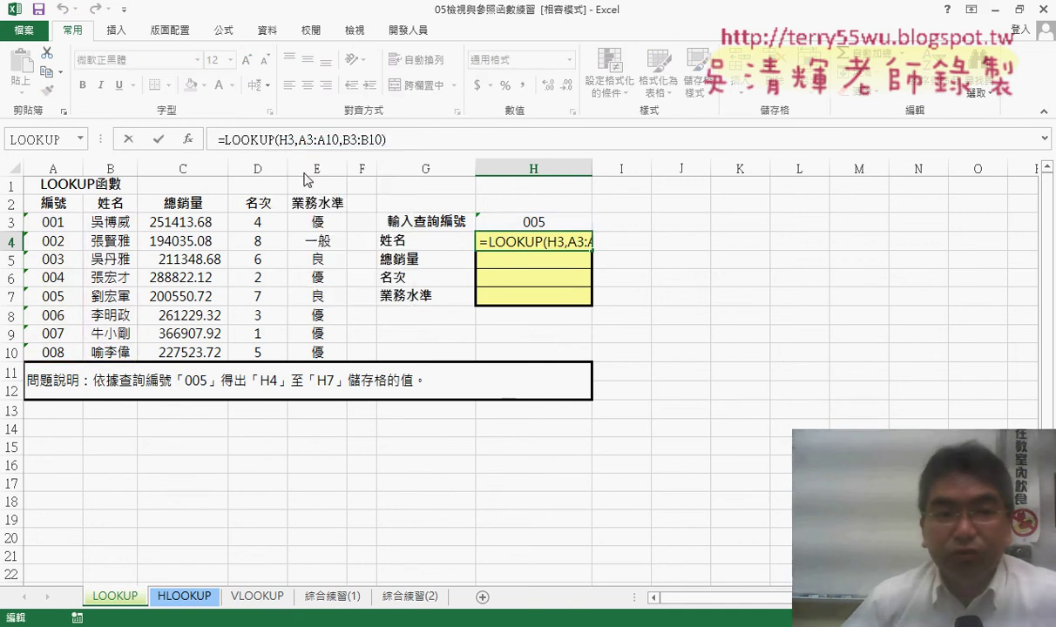
key("Return")
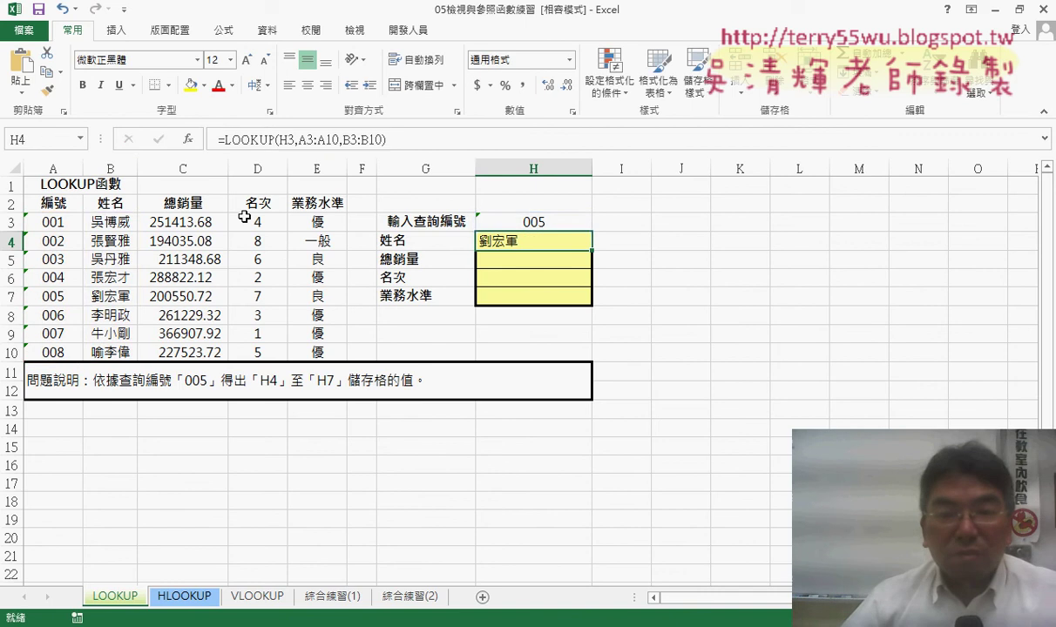
- Paste the formula into H5 with C3:C10 as the result range, giving 200550.72
right_click(302, 140)
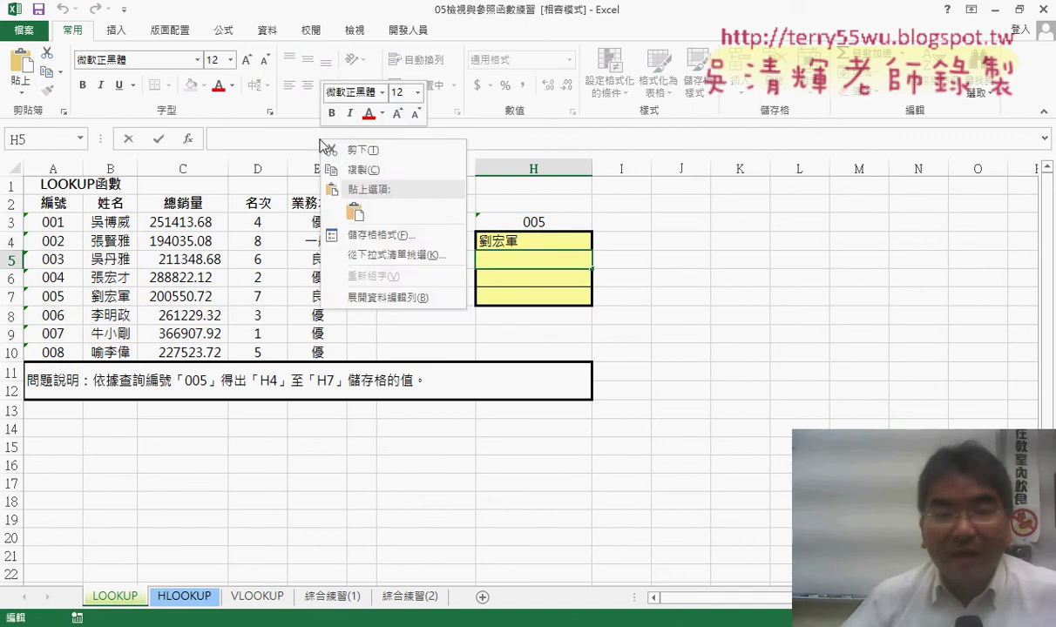
left_click(359, 208)
left_click_drag(342, 139, 385, 139)
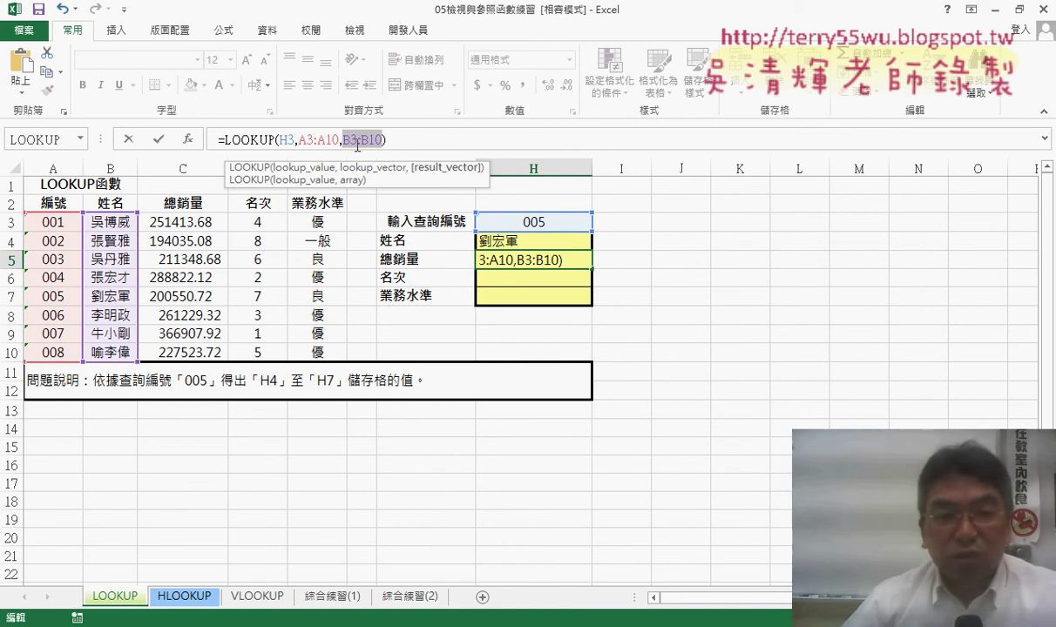
left_click_drag(184, 222, 203, 356)
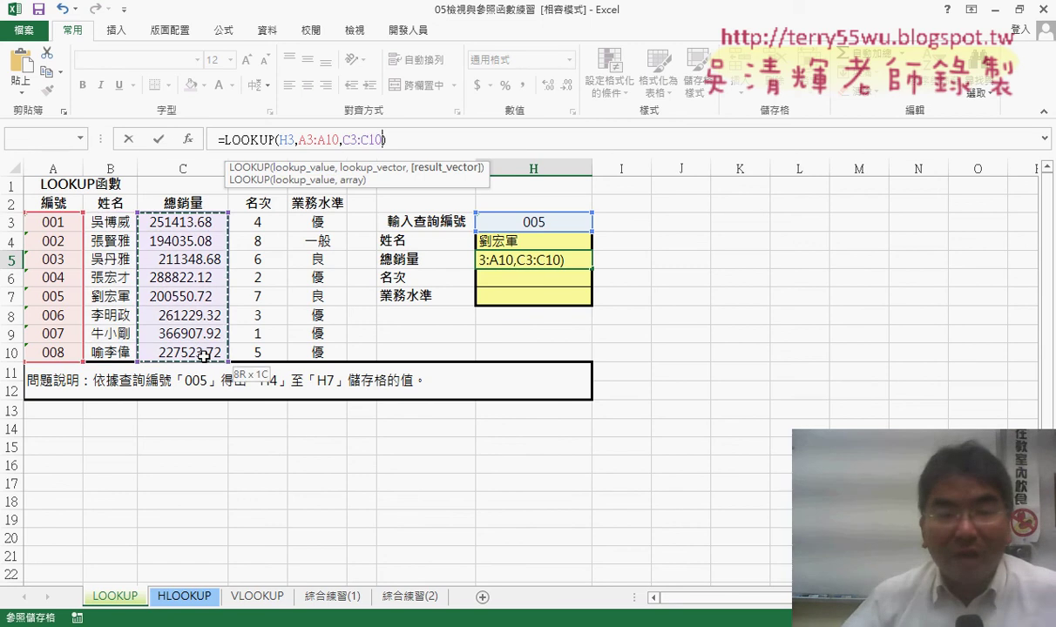
left_click(158, 140)
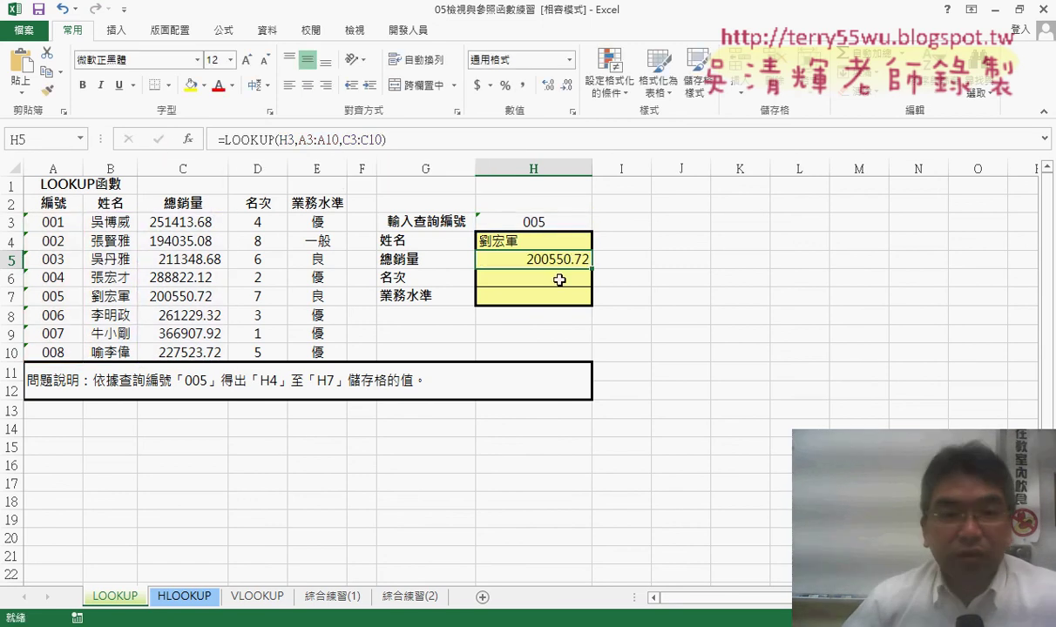
left_click(559, 280)
- Paste the LOOKUP formula into H6 with result range D3:D10 to return the rank 7
right_click(321, 143)
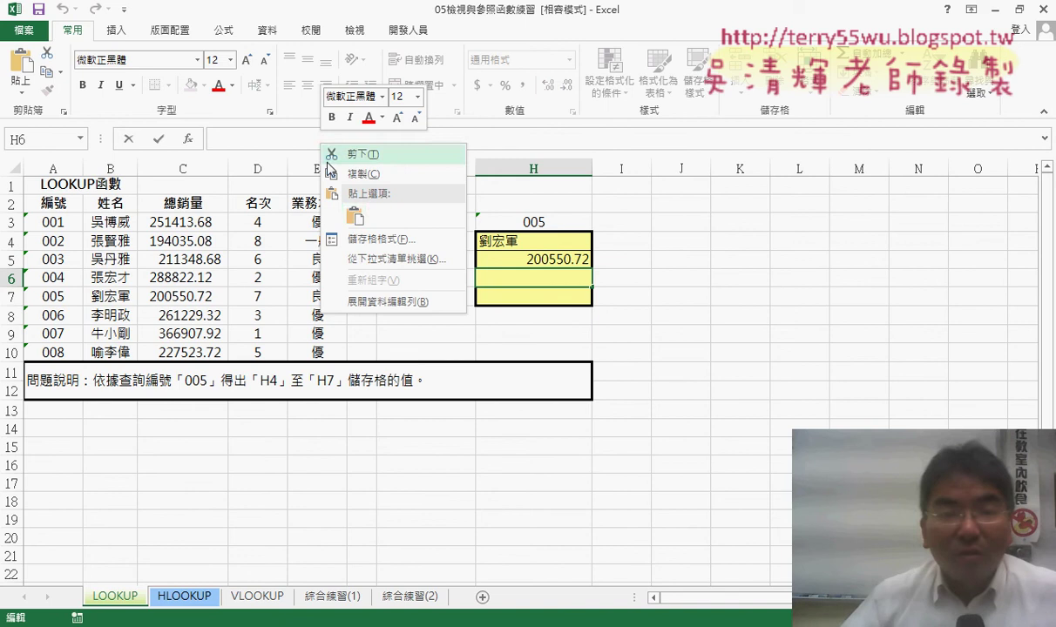
left_click(334, 209)
left_click_drag(341, 140, 384, 140)
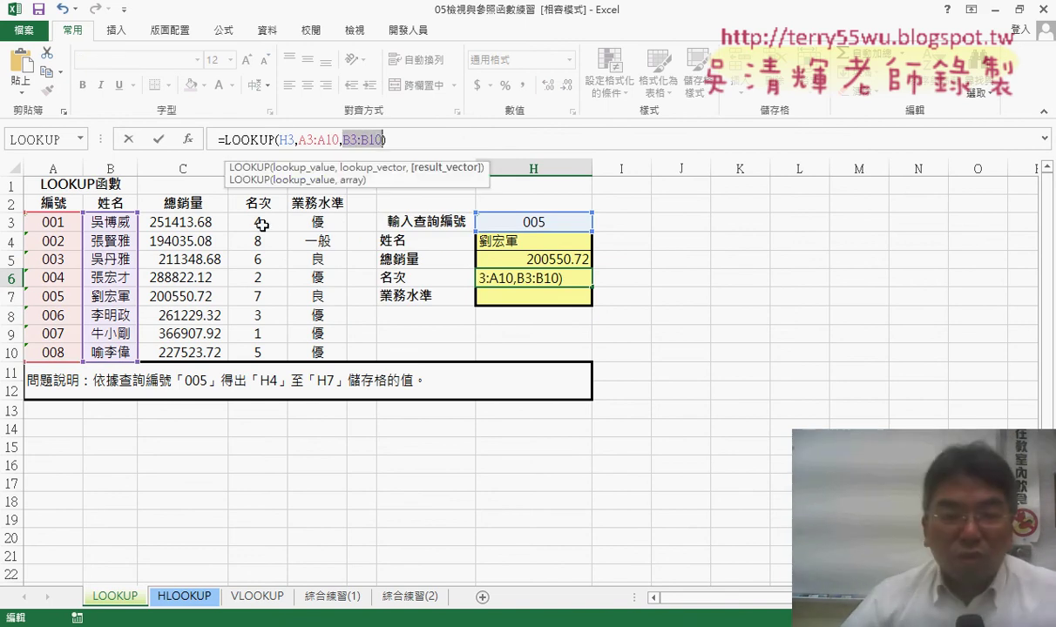
left_click_drag(261, 224, 258, 352)
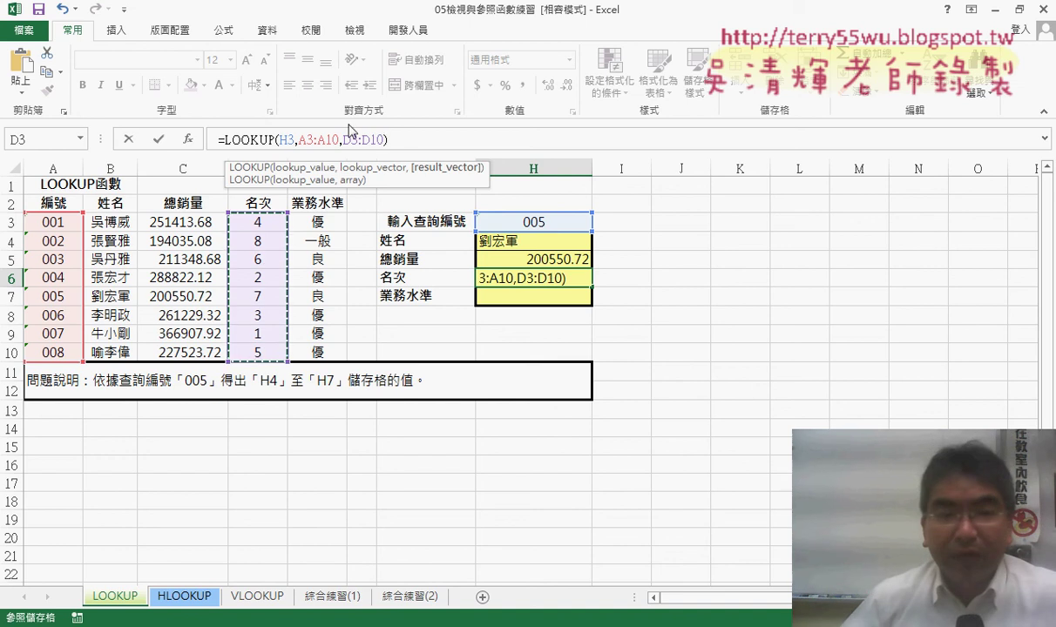
left_click(158, 139)
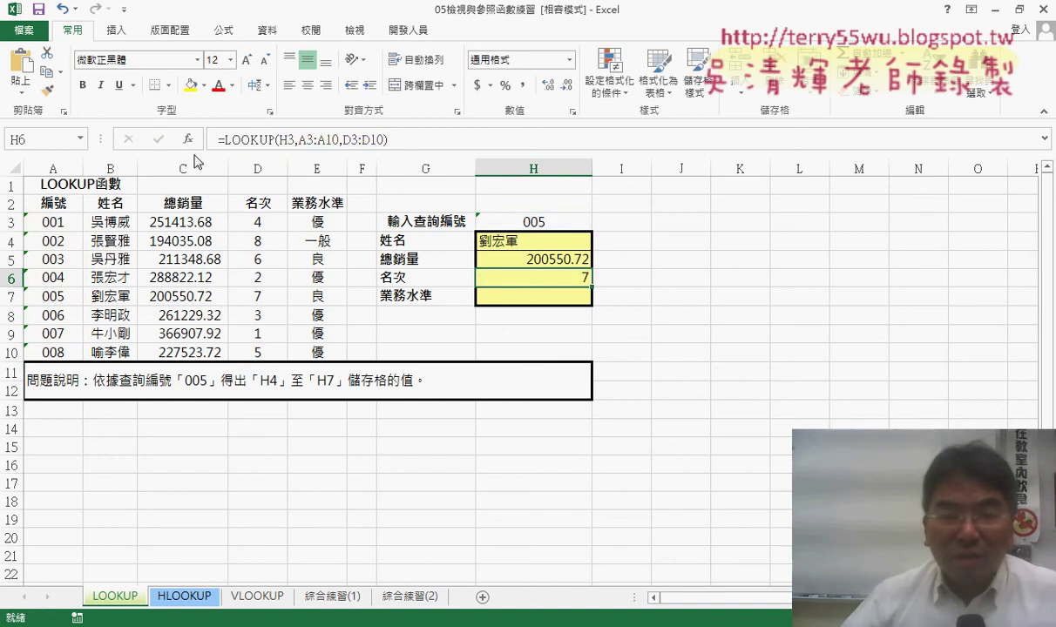
- Paste the formula into H7 with result range E3:E10 for grade 良, then select H4:H7
left_click(492, 297)
right_click(291, 137)
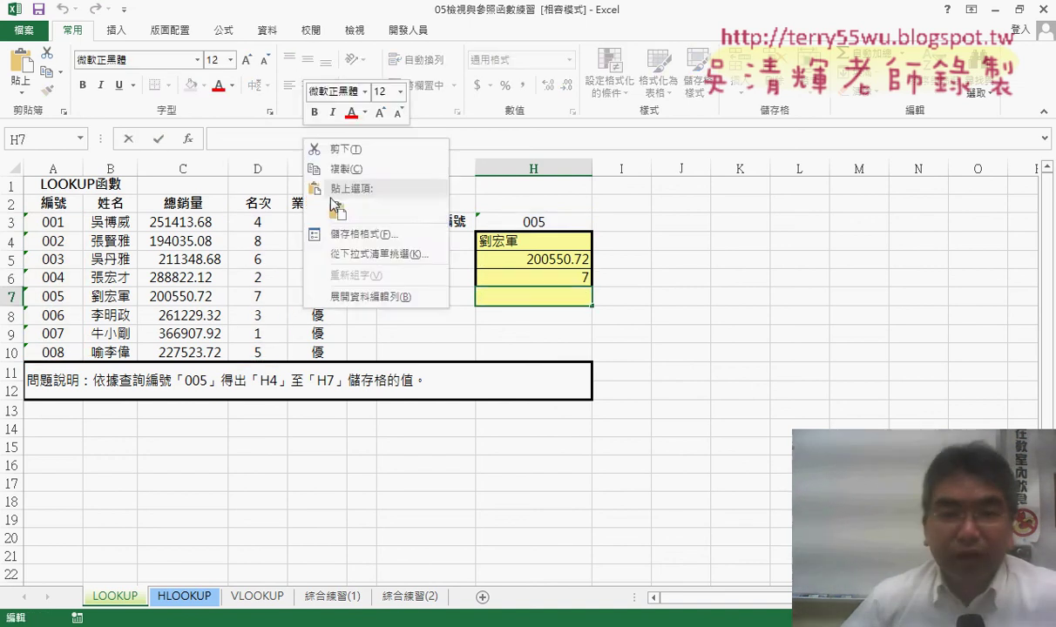
left_click(335, 209)
left_click_drag(342, 139, 384, 140)
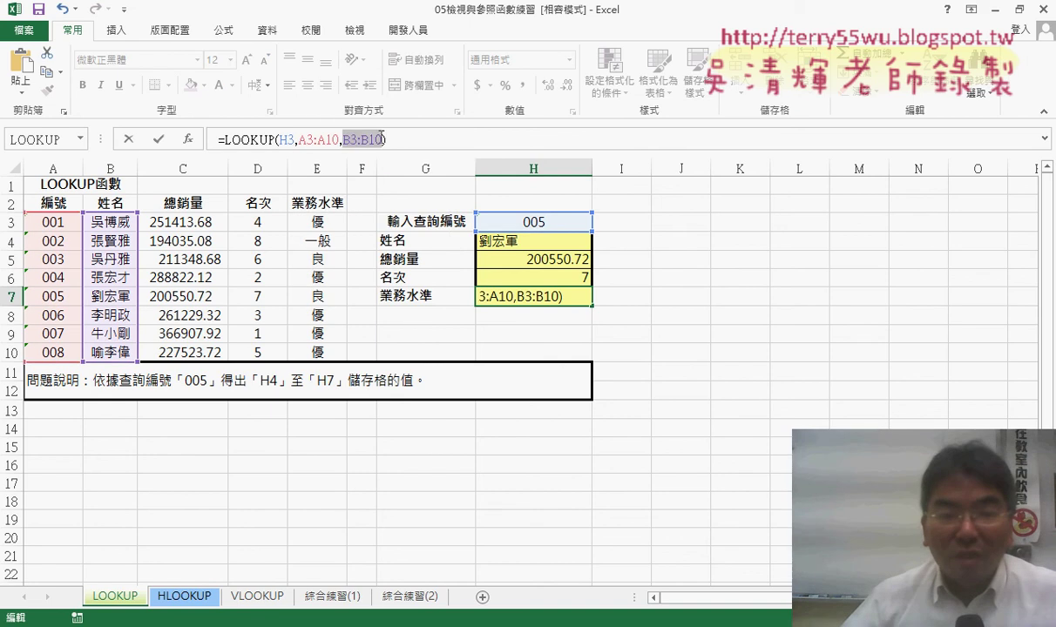
left_click_drag(317, 222, 323, 356)
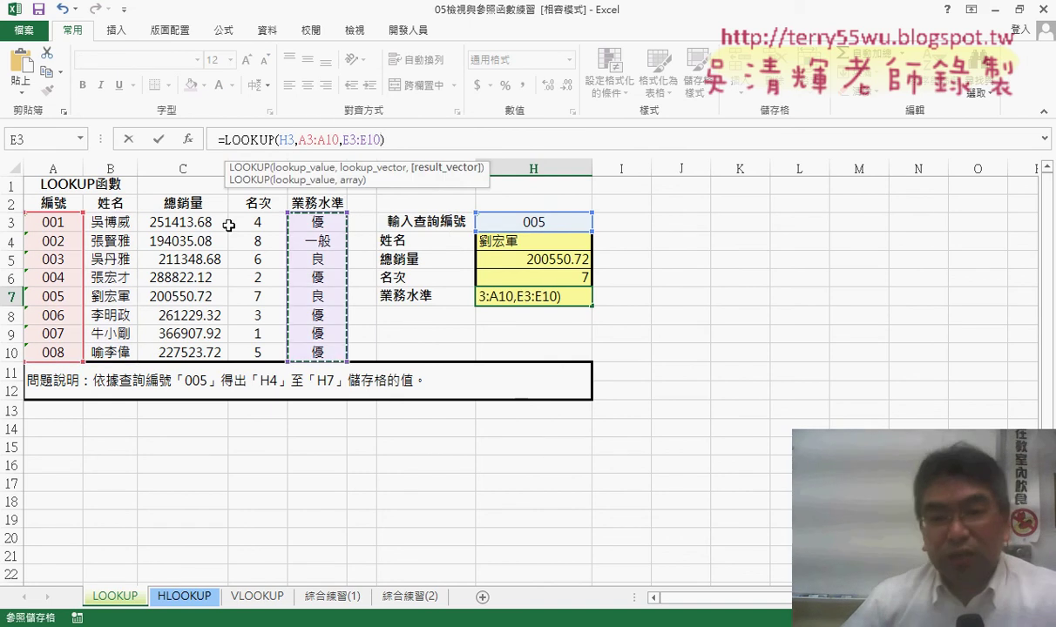
left_click(157, 139)
left_click_drag(547, 241, 548, 296)
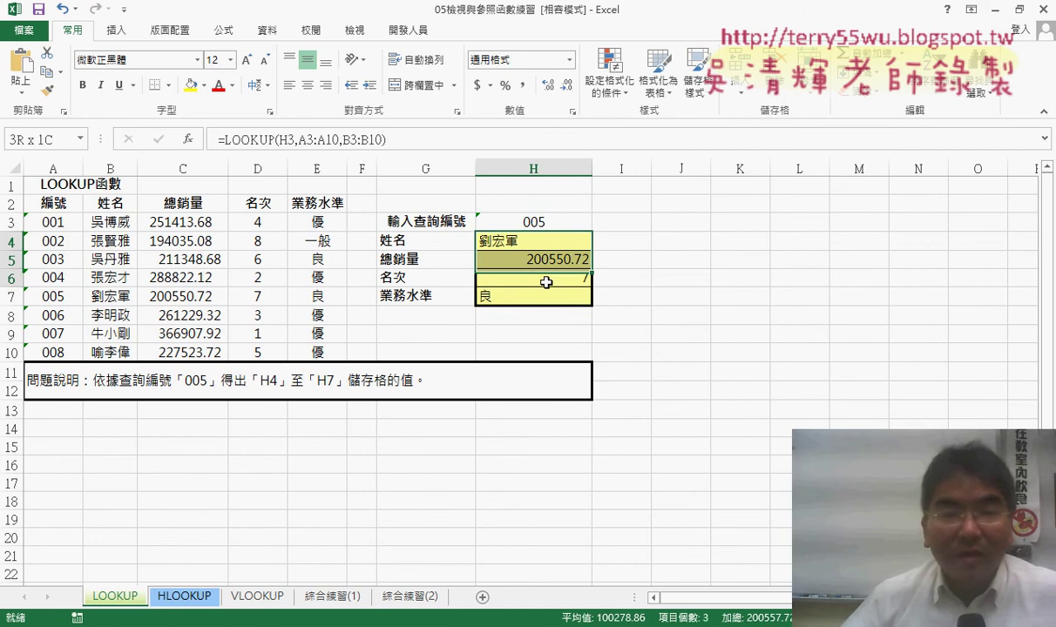
- Center-align the H4:H7 results and duplicate the LOOKUP sheet as LOOKUP (2)
left_click(307, 84)
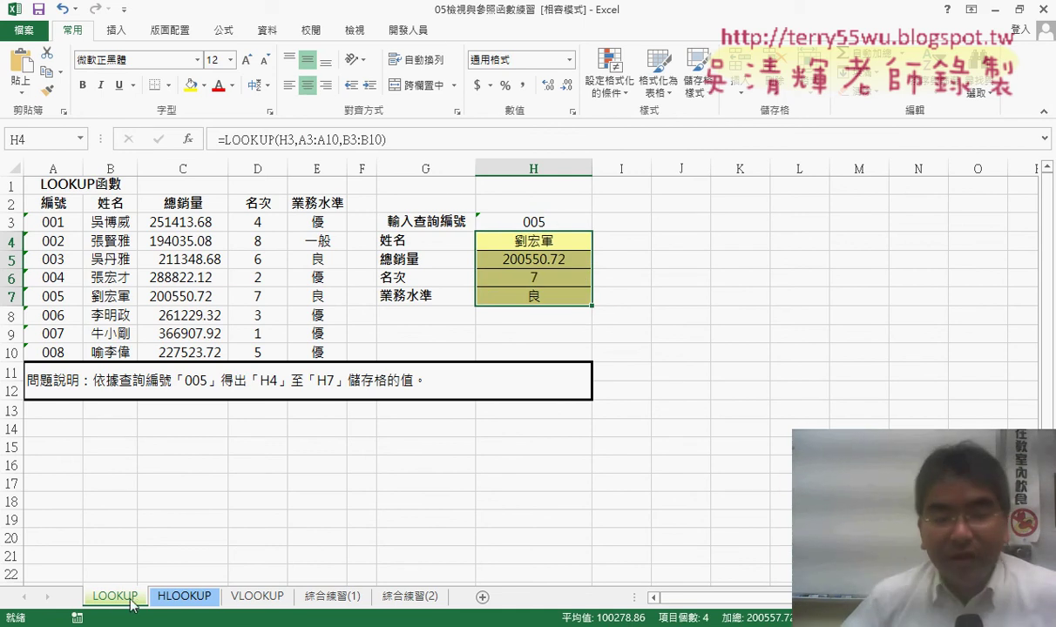
left_click_drag(148, 590, 162, 591)
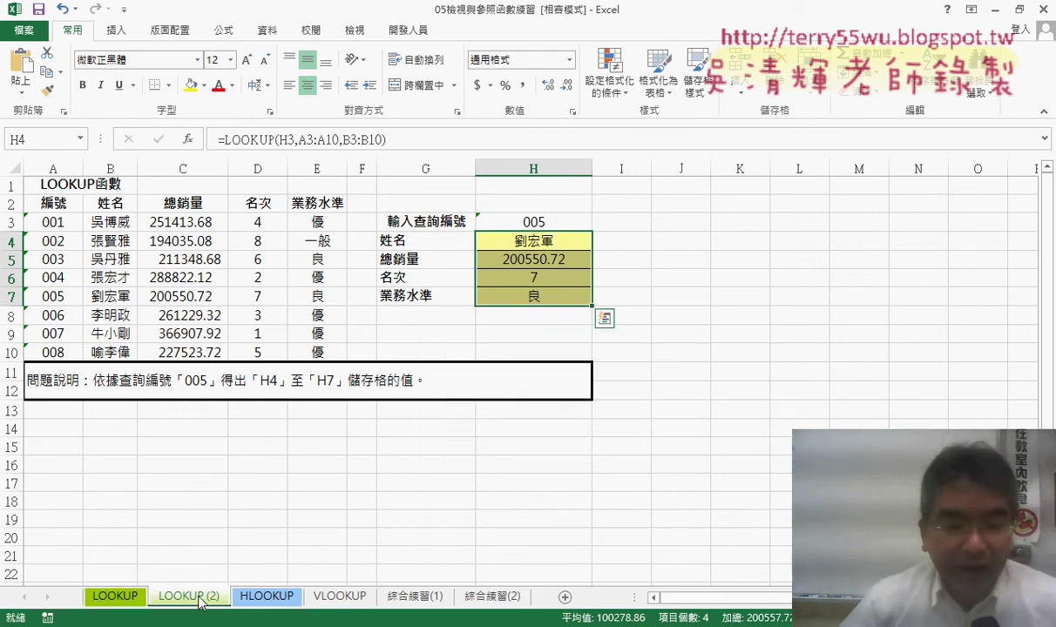
- Rename LOOKUP (2) to VLOOKUP (2), then copy it and name the copy INDEX
left_click(203, 598)
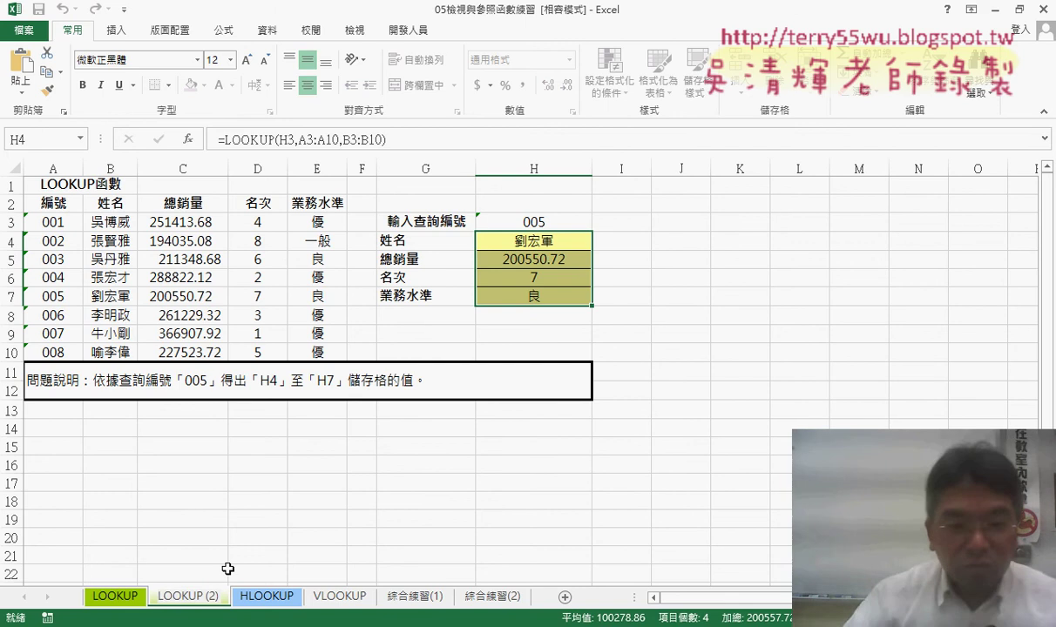
type("V")
key("Return")
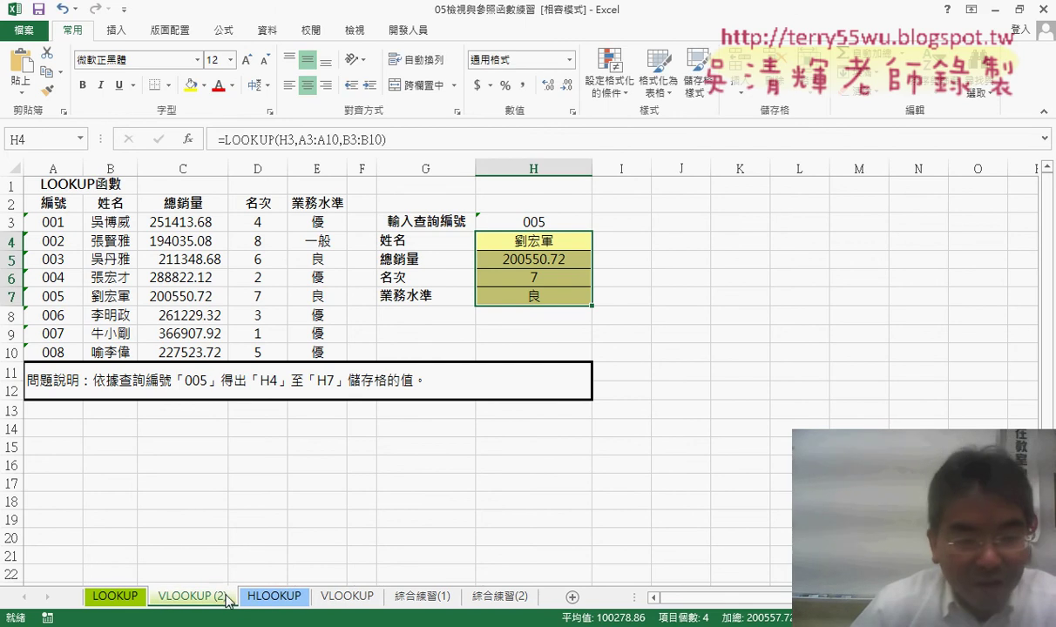
left_click_drag(214, 599, 264, 601)
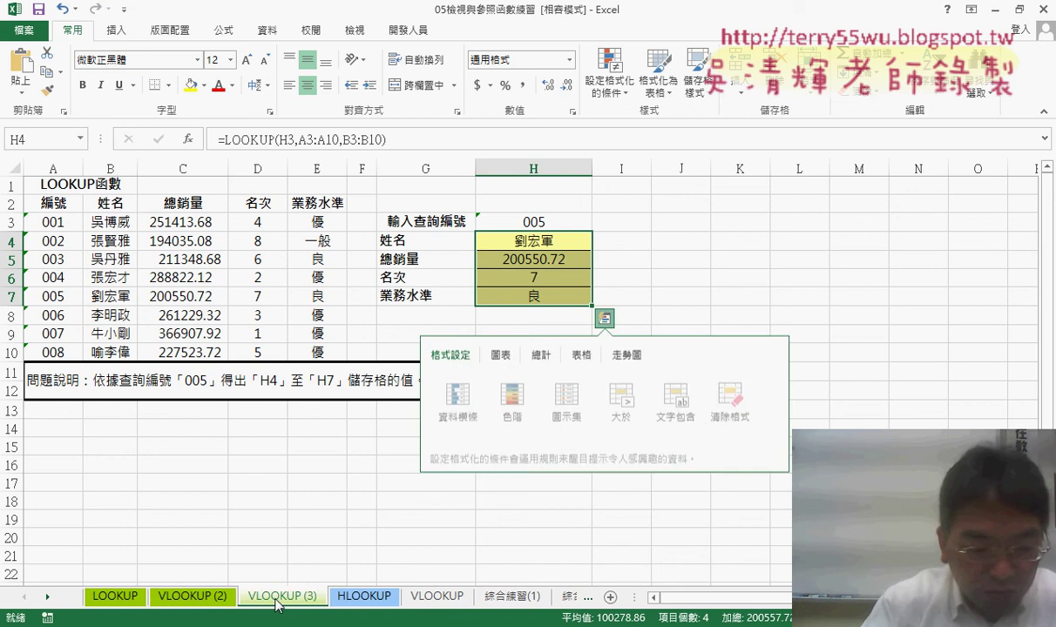
double_click(278, 597)
type("IN")
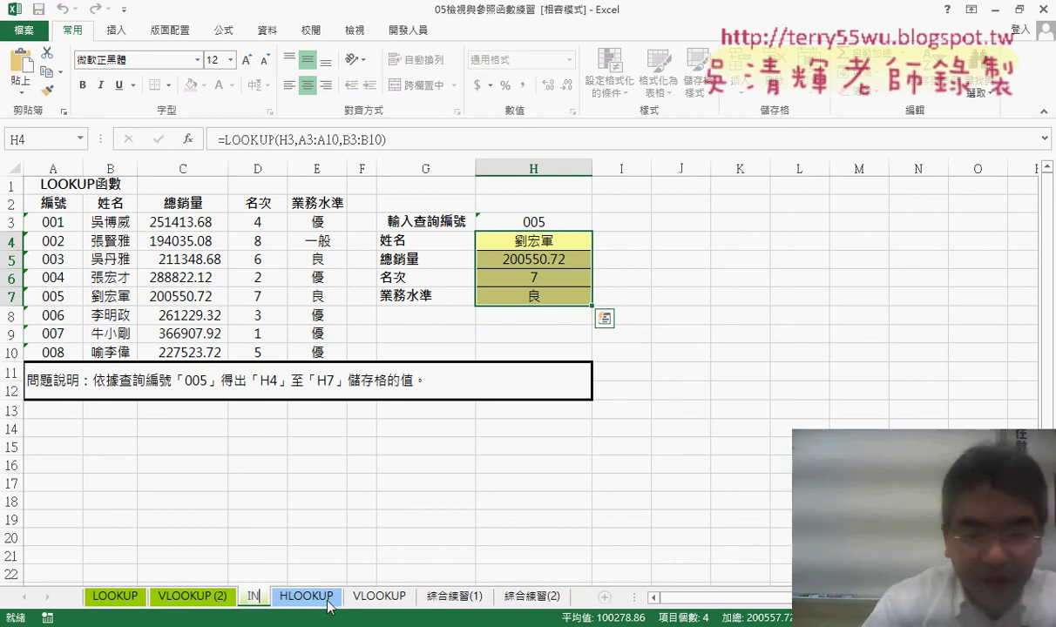
type("DEX")
key("Return")
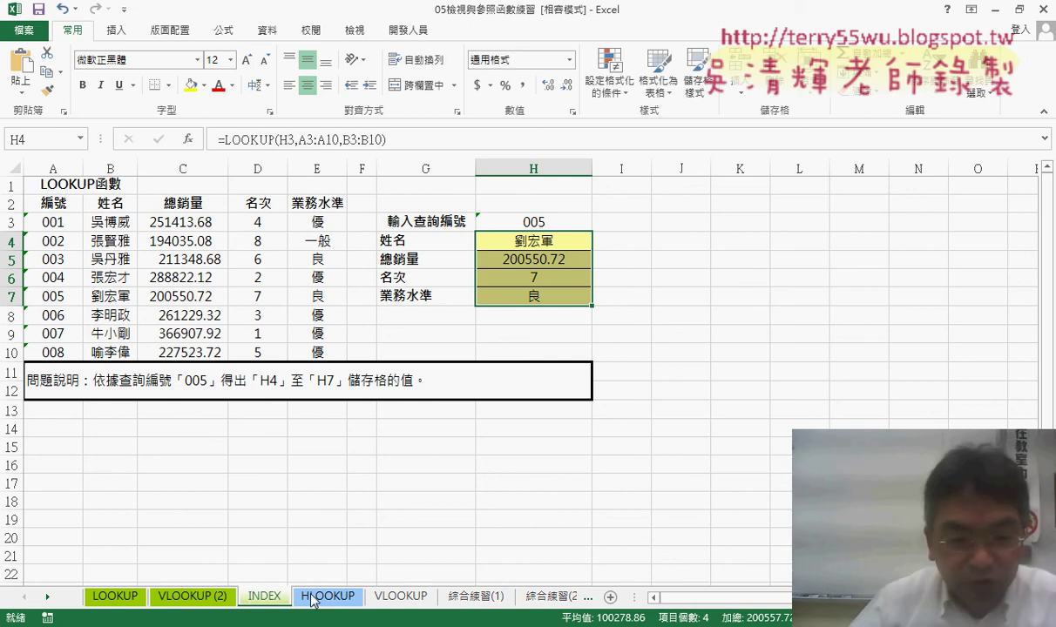
- Make two more sheet copies named OFFSET and INDIRECT
left_click_drag(311, 601, 294, 600)
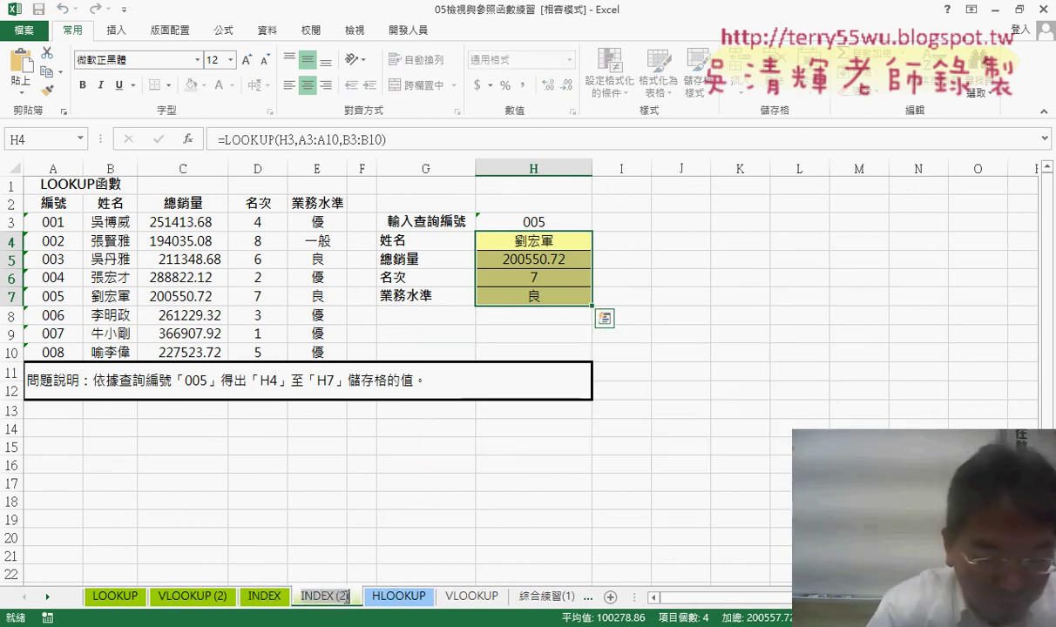
double_click(346, 597)
type("OFFSE")
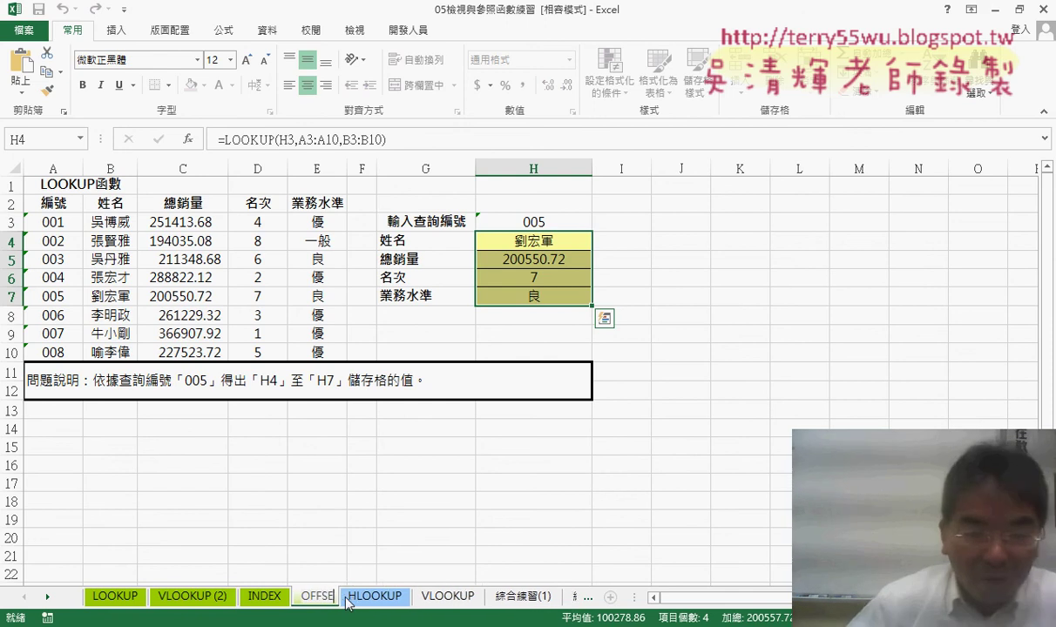
type("T")
key("Return")
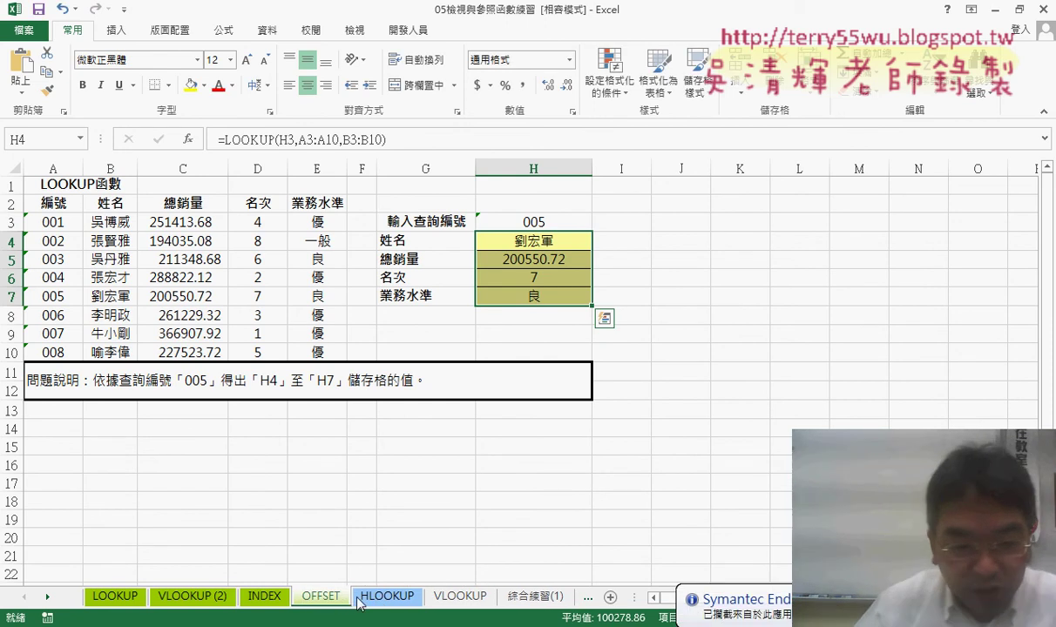
left_click_drag(377, 597, 379, 599)
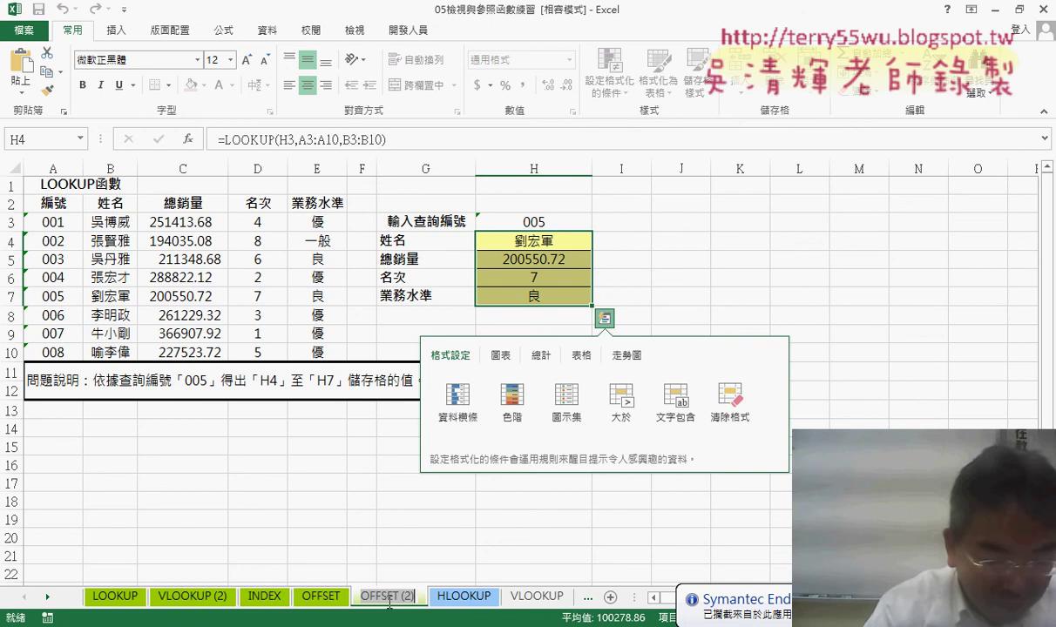
double_click(388, 597)
type("IN")
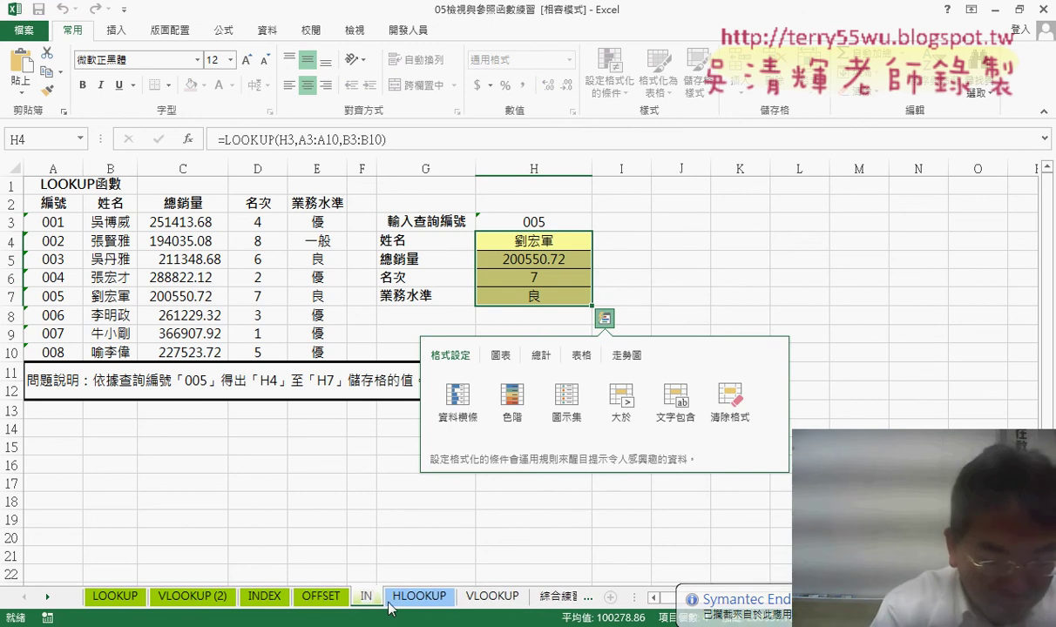
type("DI")
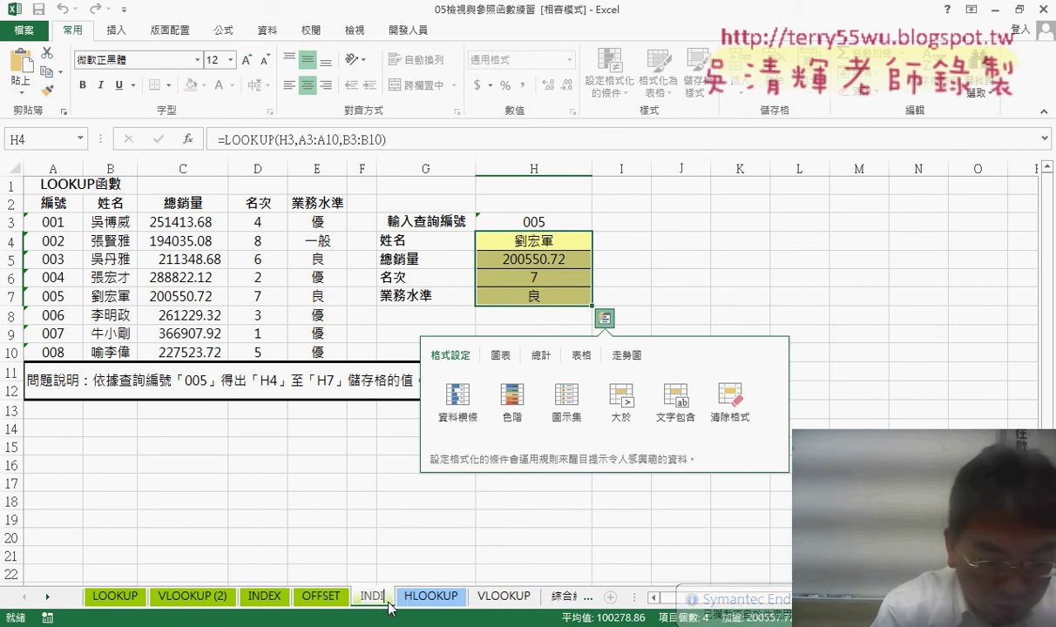
type("RECT")
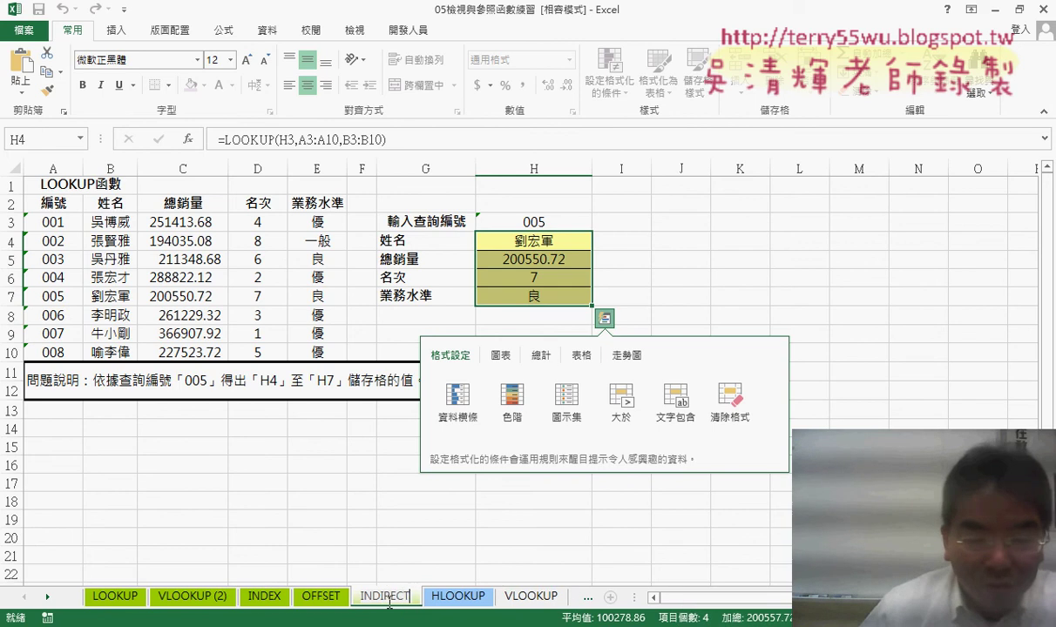
key("Return")
- Add a final sheet copy named VBA before HLOOKUP
mouse_move(389, 601)
left_mouse_down()
mouse_move(461, 609)
mouse_move(453, 603)
left_mouse_up()
double_click(446, 599)
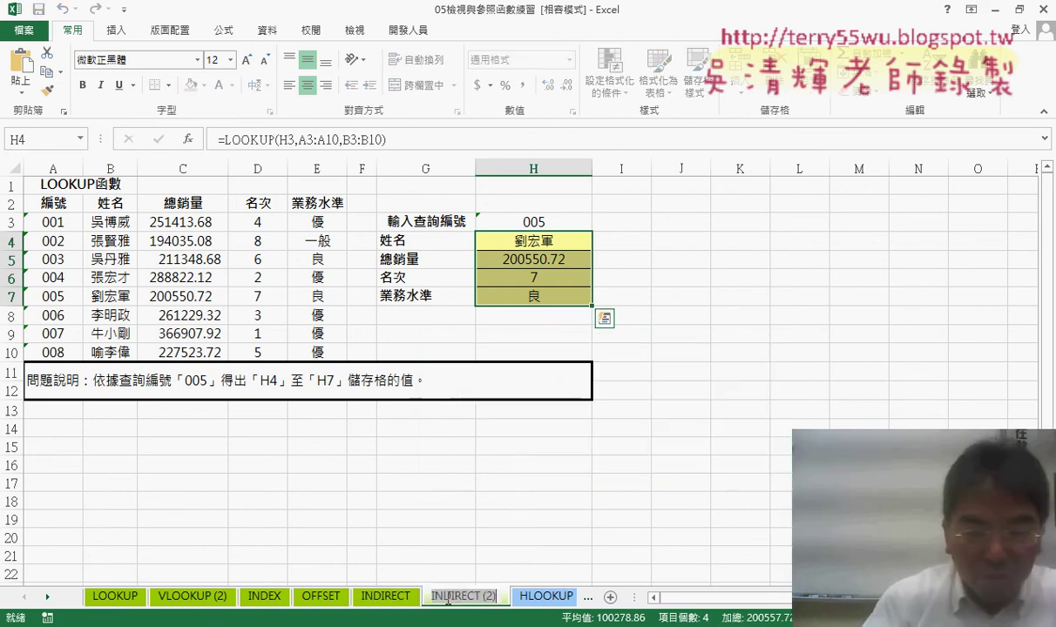
type("VBA")
key("Return")
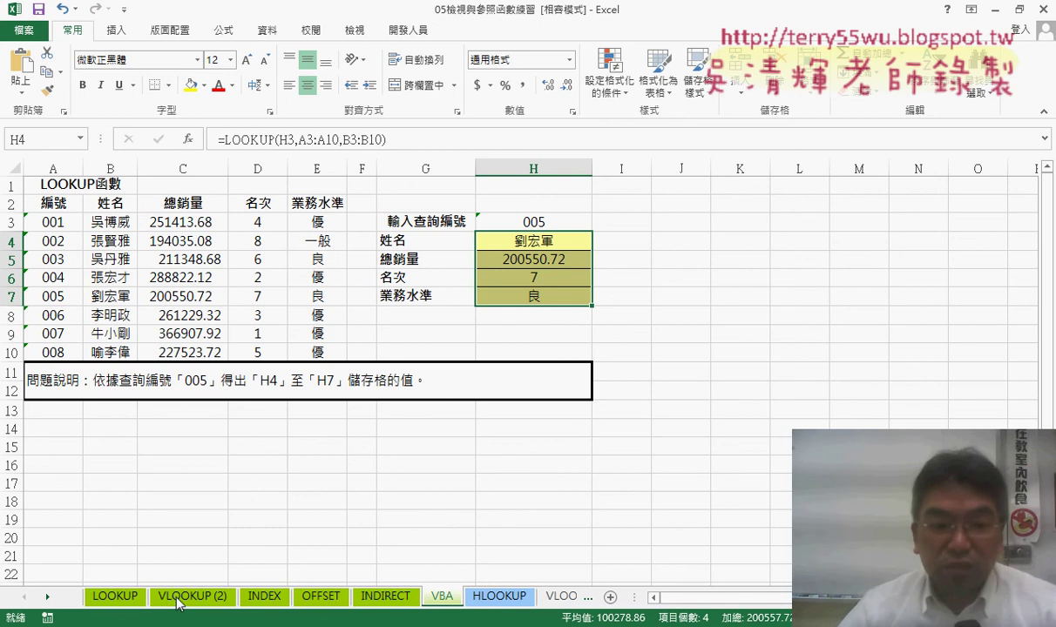
left_click(112, 596)
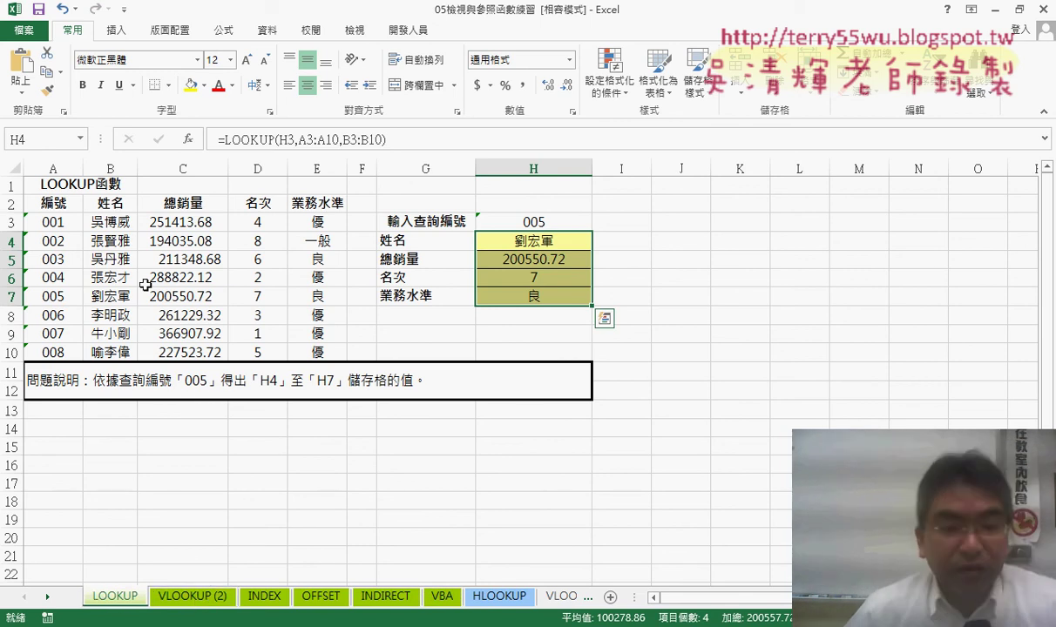
left_click(199, 596)
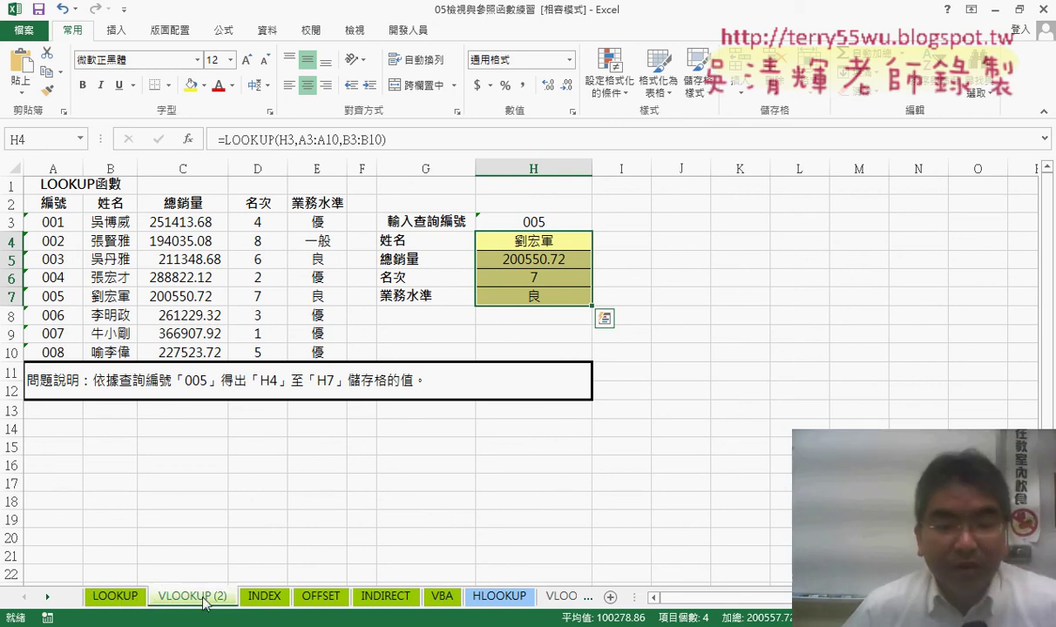
left_click(253, 597)
left_click(322, 599)
left_click(384, 598)
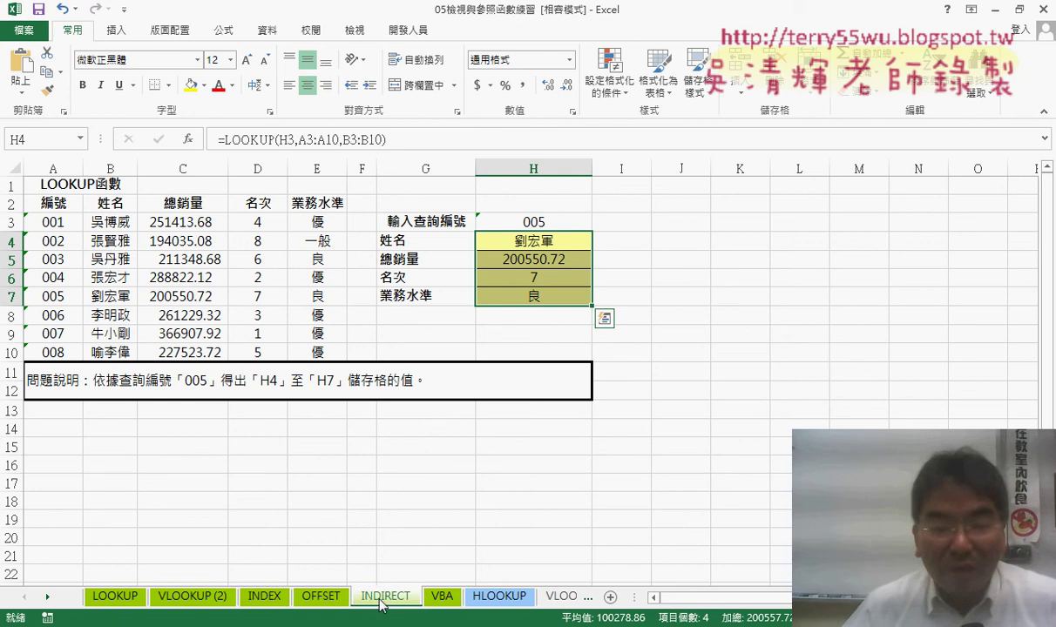
left_click(443, 600)
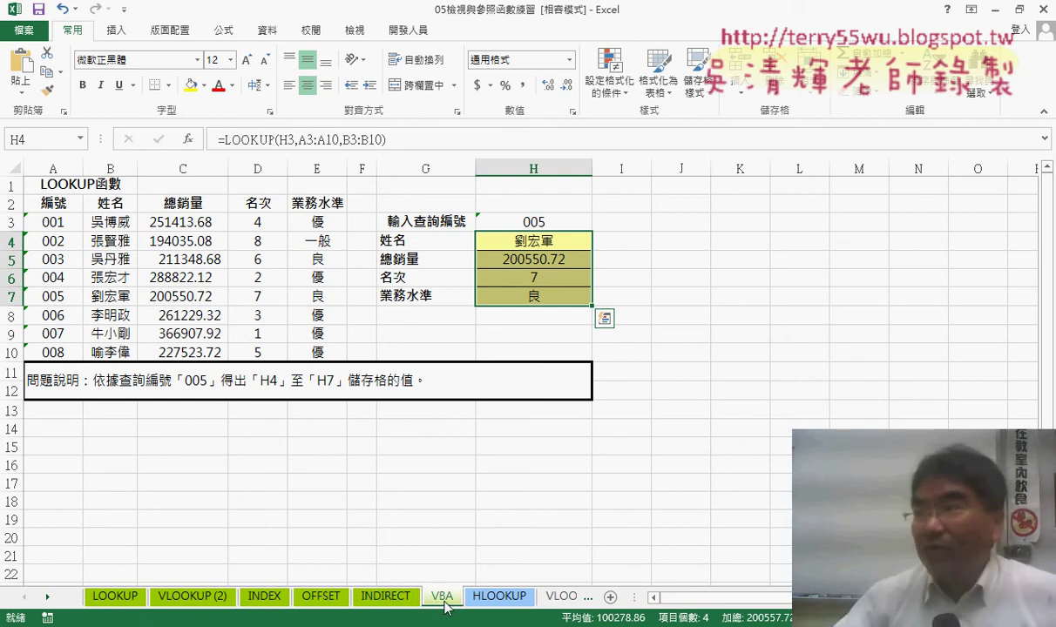